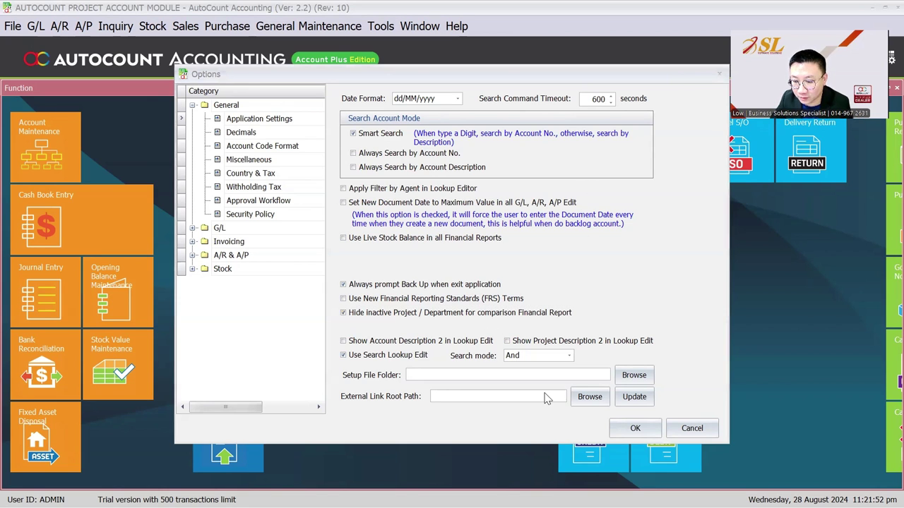
Close the options and set PROJECT-B to inactive in Project Maintenance.
key(Escape)
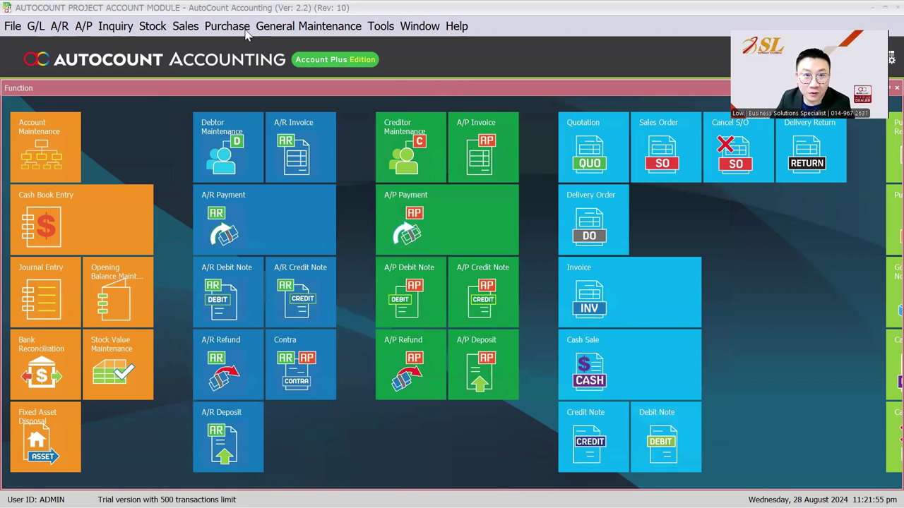
click(381, 27)
mouse_move(309, 26)
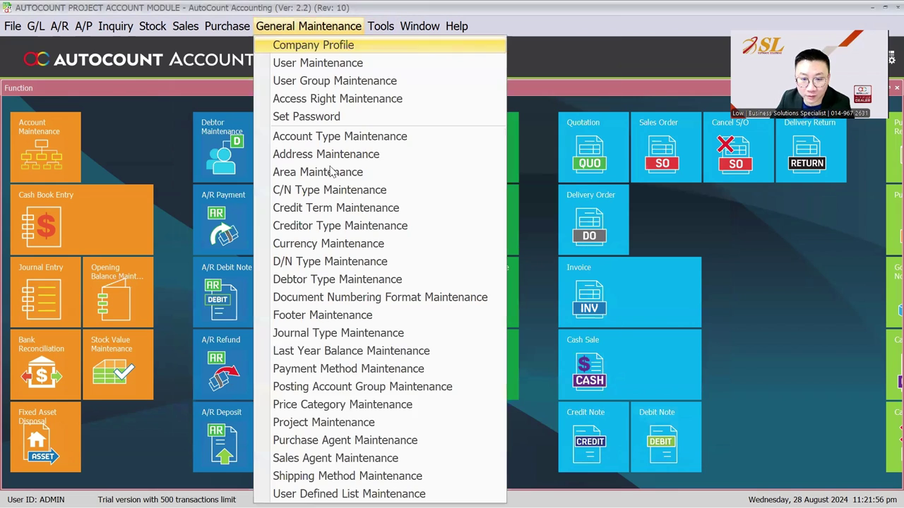
click(332, 421)
click(86, 171)
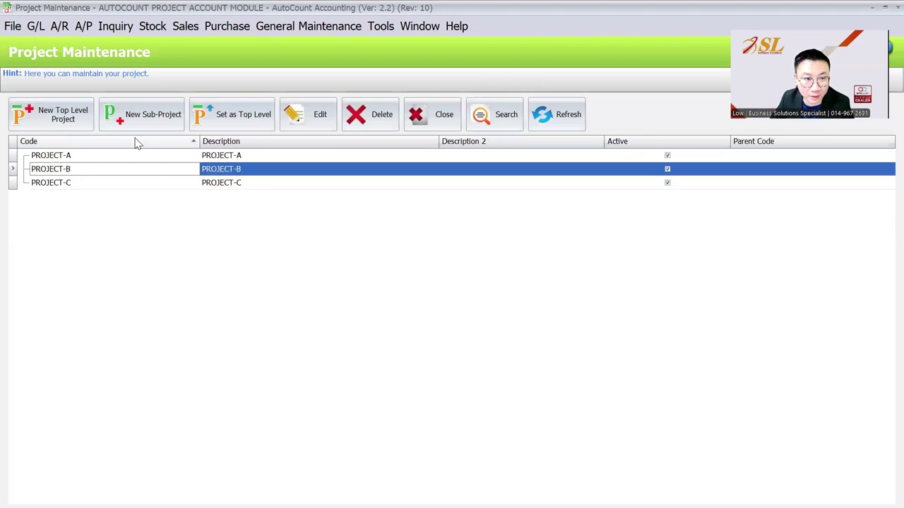
click(310, 114)
click(513, 233)
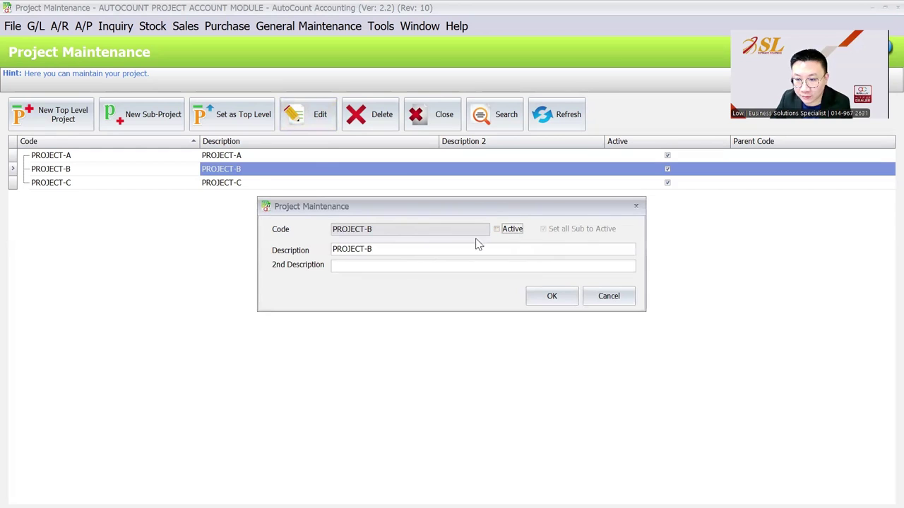
click(547, 299)
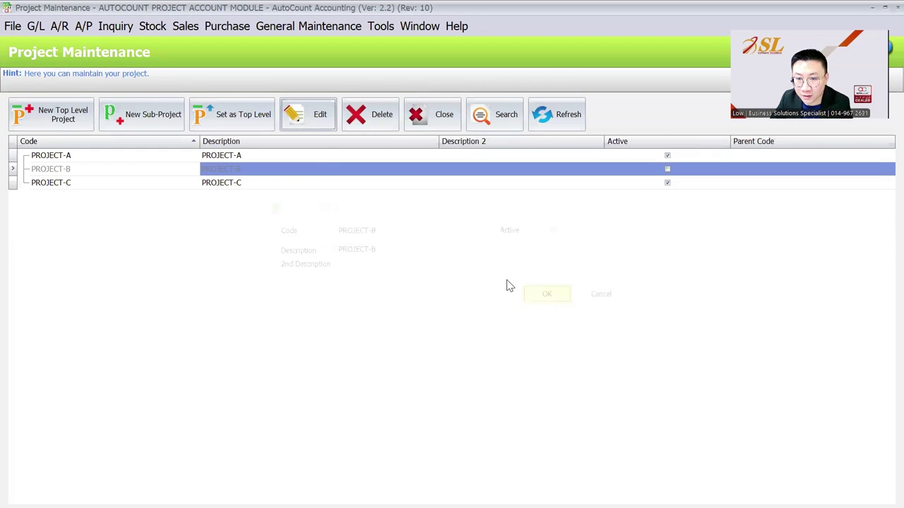
Examine the selectable projects in the Profit and Loss Statement using the Projects Comparison - MTD format and the Project filter.
click(35, 27)
click(85, 454)
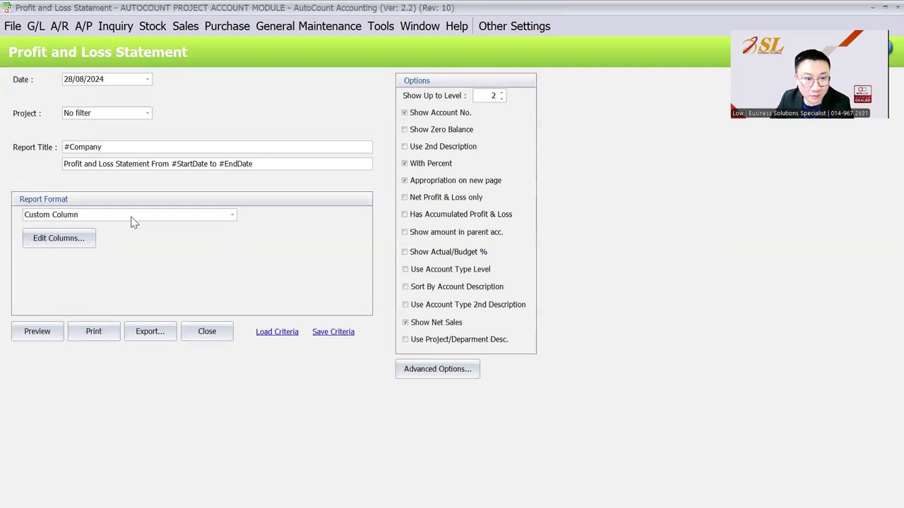
click(133, 216)
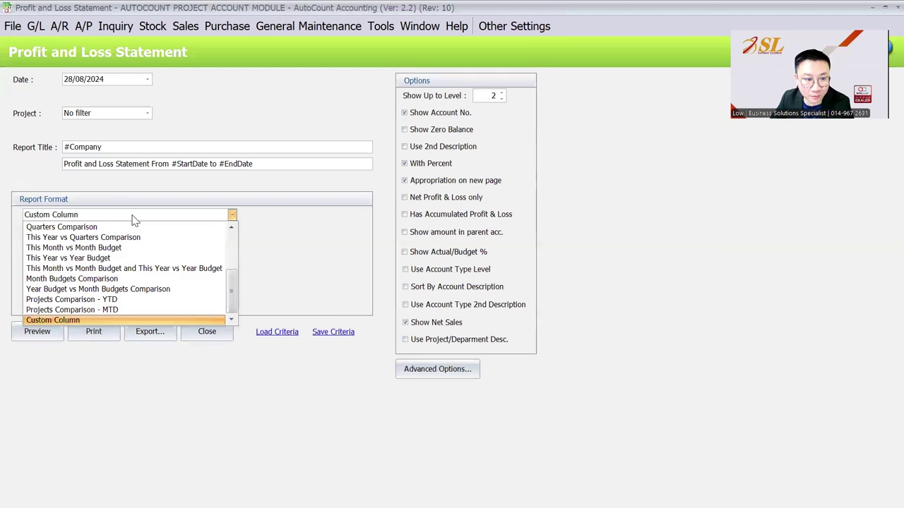
click(127, 311)
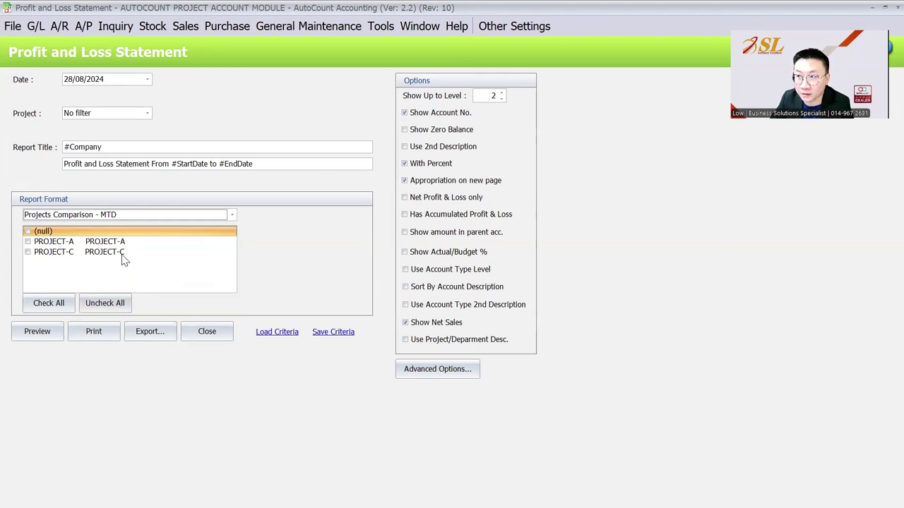
click(147, 114)
click(130, 147)
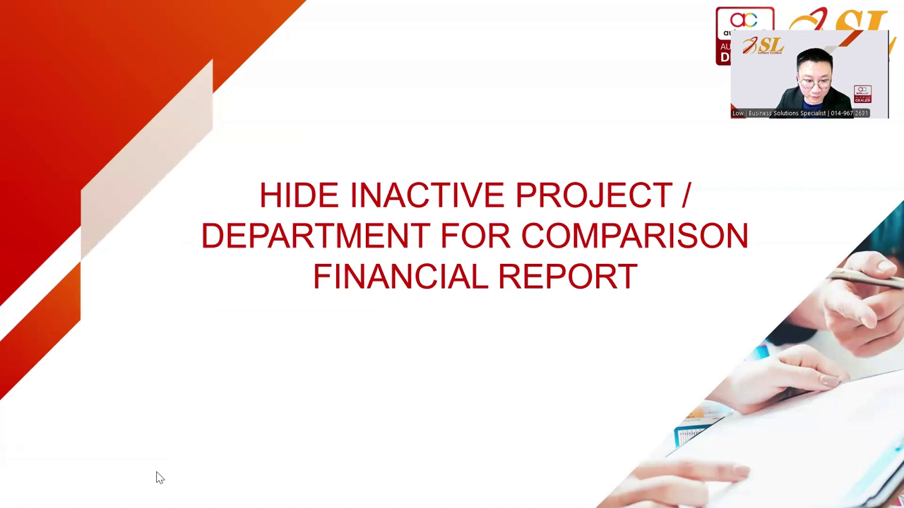
click(46, 478)
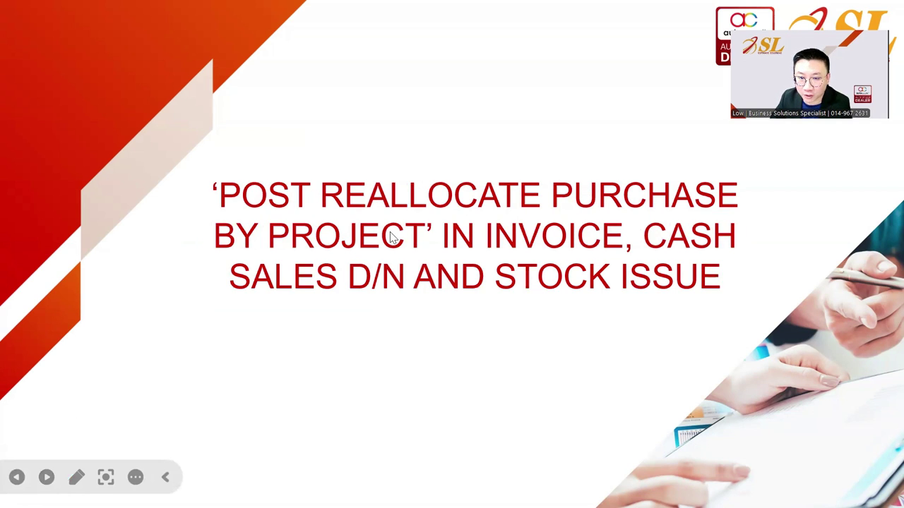
Switch back to AutoCount Accounting and create an active top-level project with both code and description HQ.
key(alt+Tab)
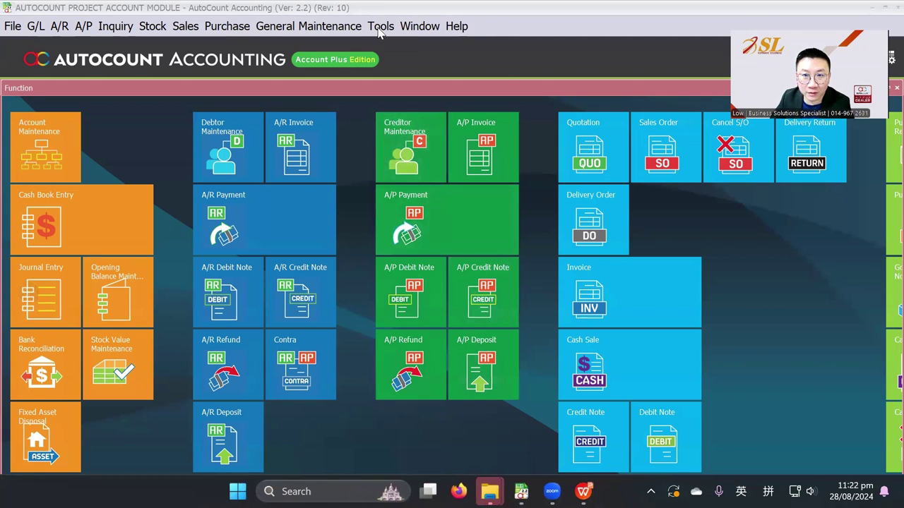
click(309, 25)
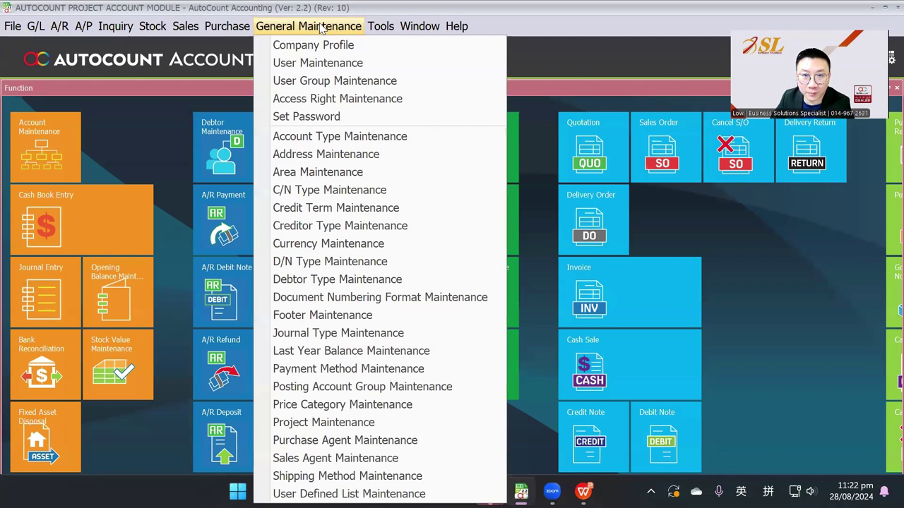
click(351, 424)
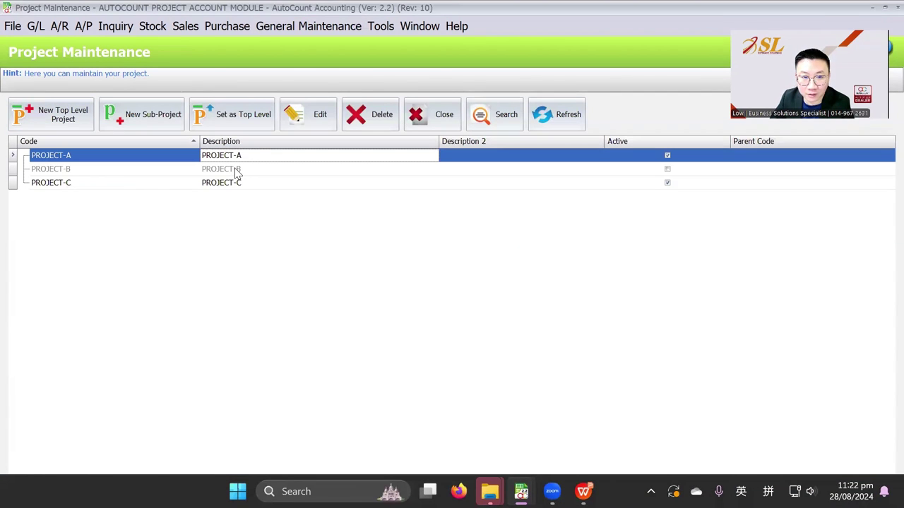
click(46, 103)
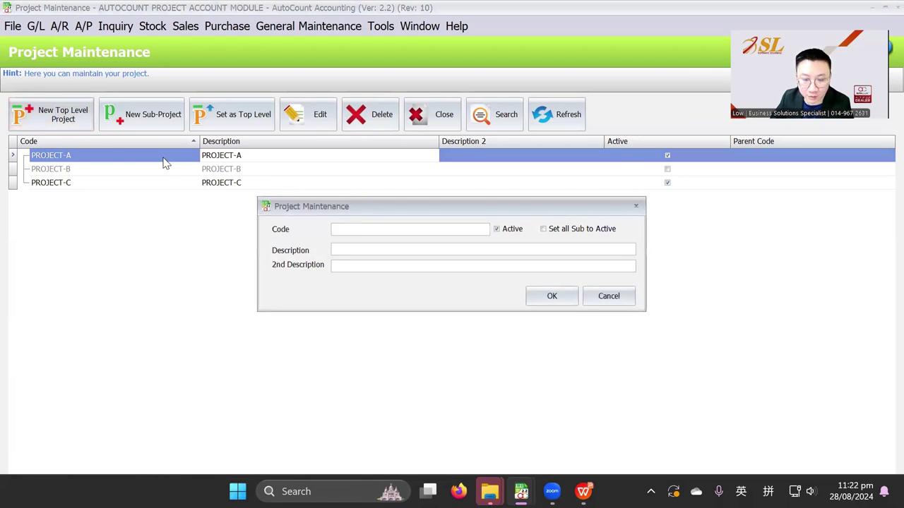
key(Tab)
key(Tab)
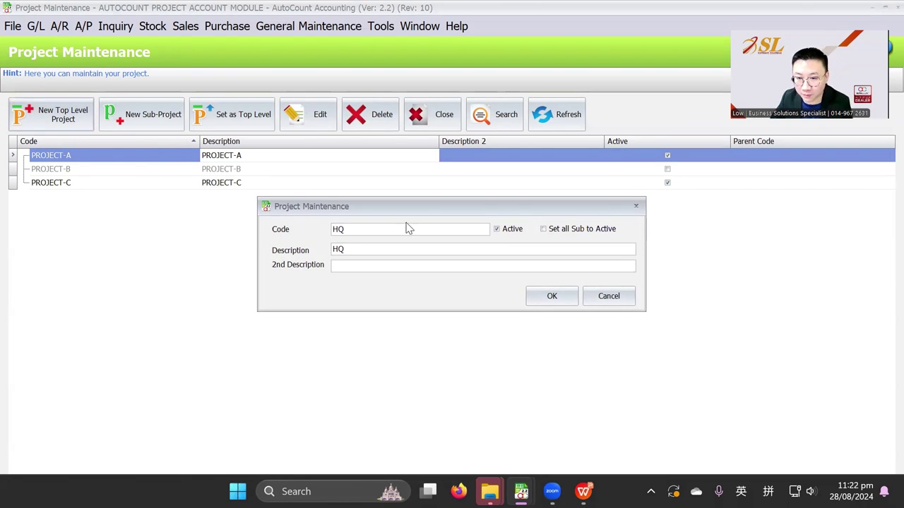
click(571, 298)
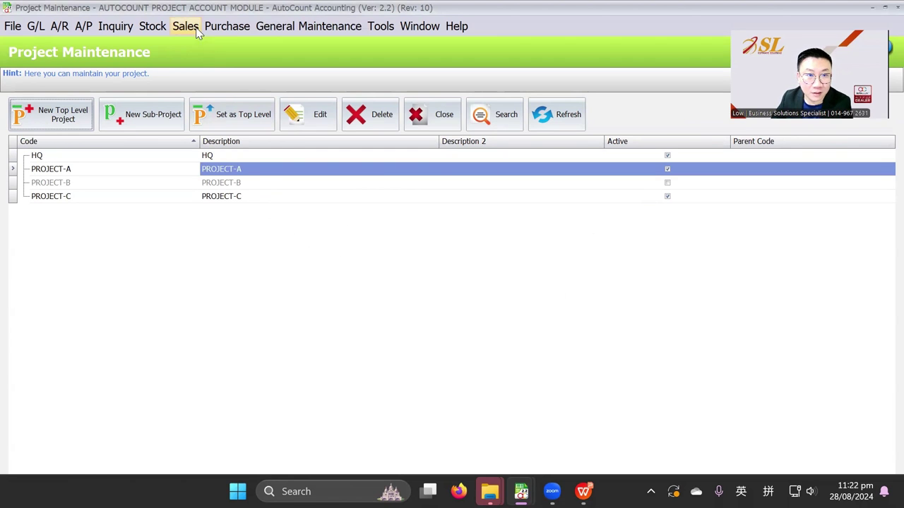
Start a new purchase invoice for creditor 400-A001, A SUPPLIER.
click(220, 30)
click(243, 116)
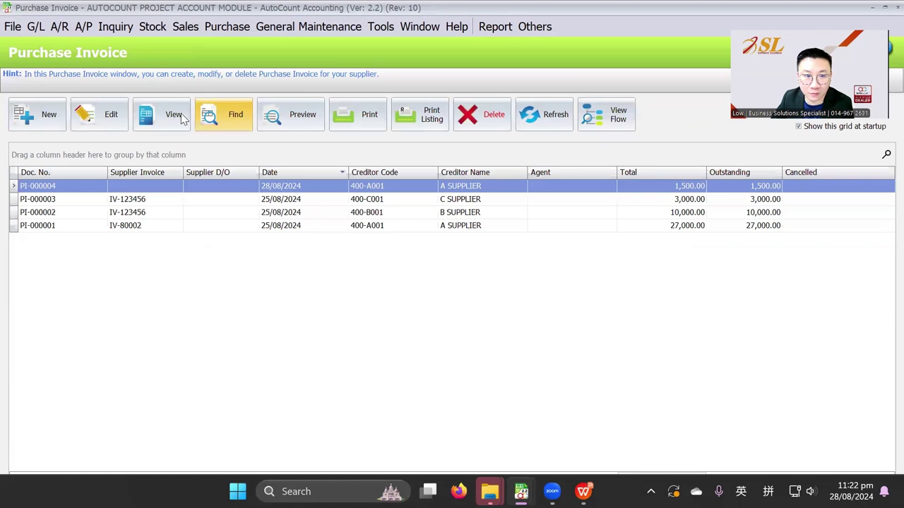
click(57, 119)
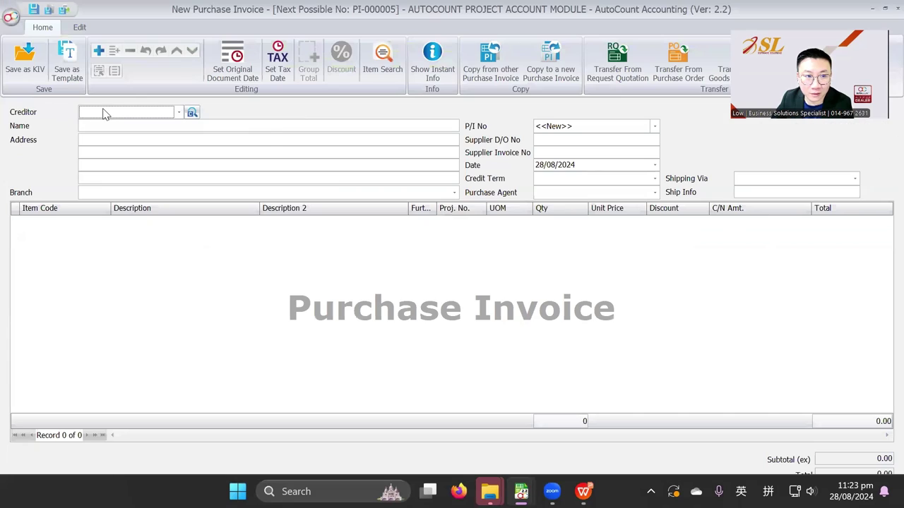
click(106, 113)
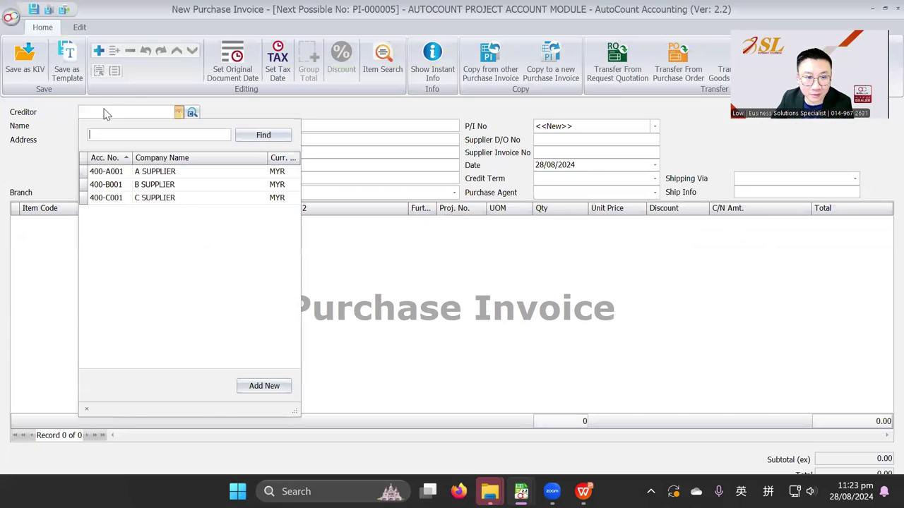
click(138, 169)
Add an ITEM A line to the purchase invoice with project HQ, quantity 100 and unit price 250.
click(134, 250)
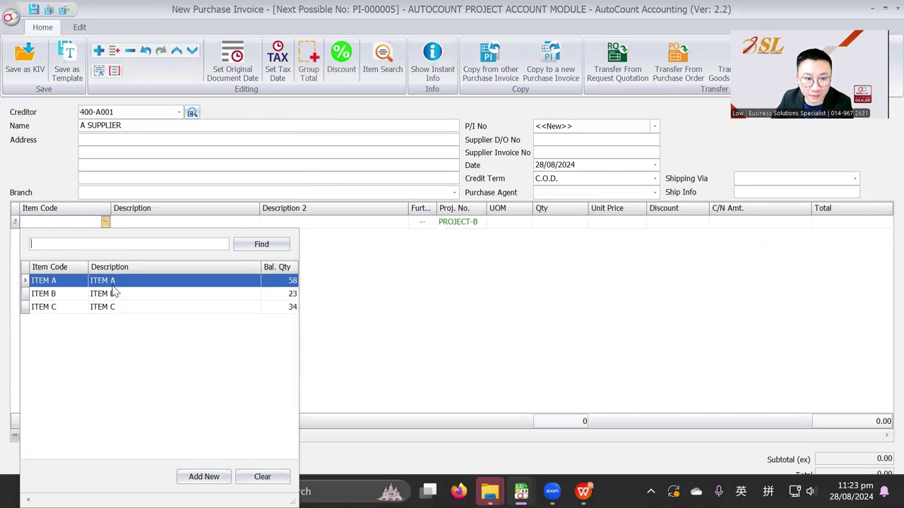
click(111, 286)
click(480, 223)
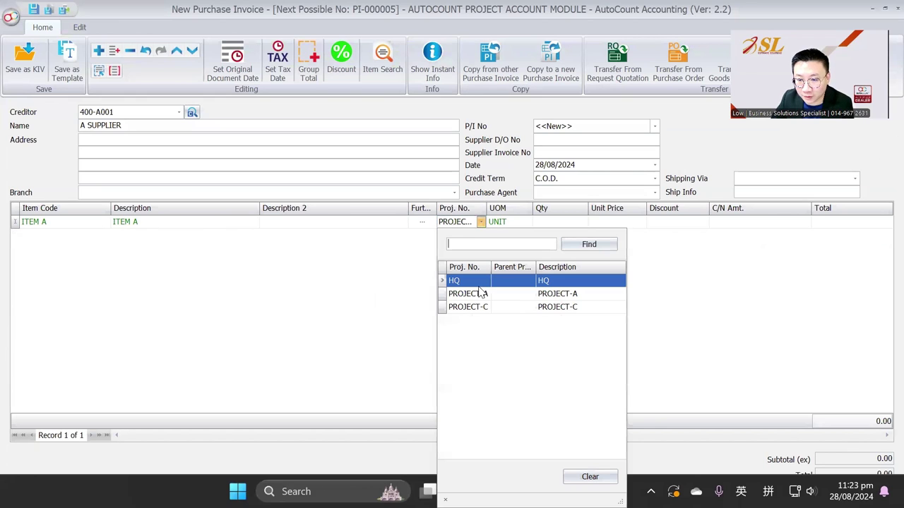
click(483, 281)
click(564, 225)
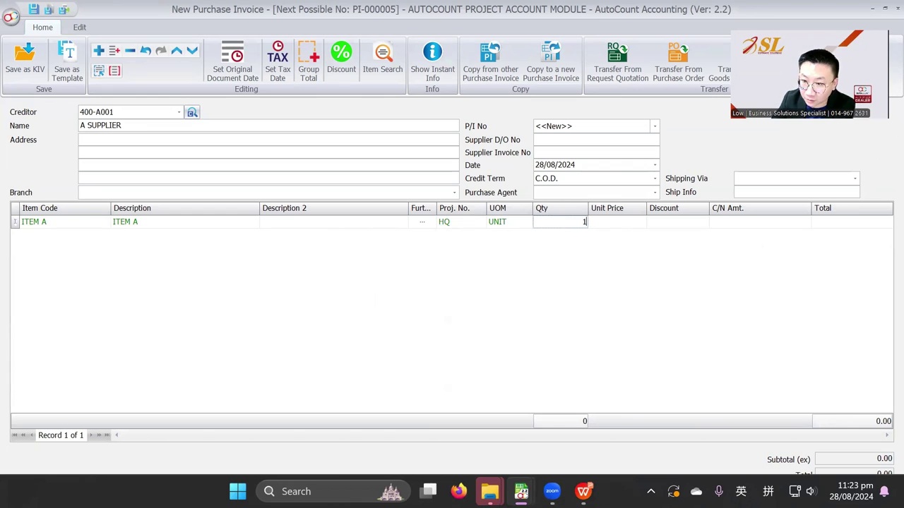
key(Tab)
text(250)
key(Tab)
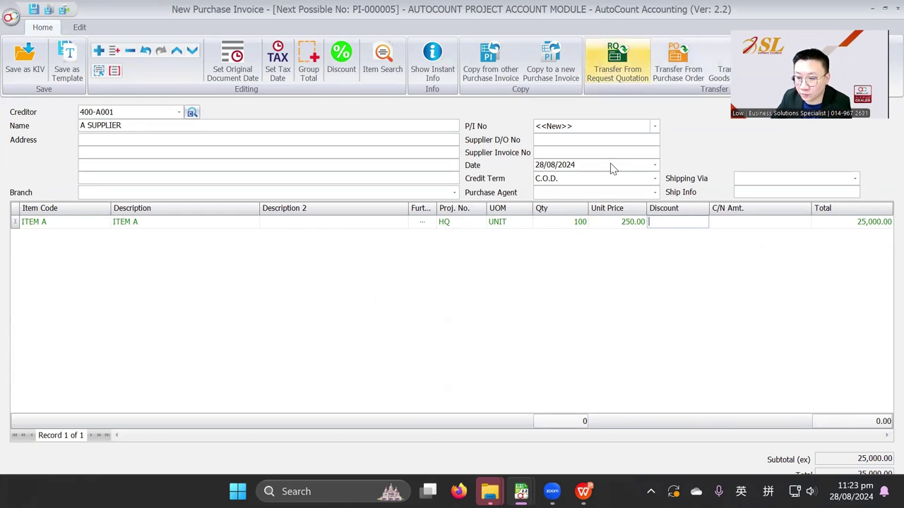
Save the purchase invoice without a supplier invoice number.
key(super)
click(769, 327)
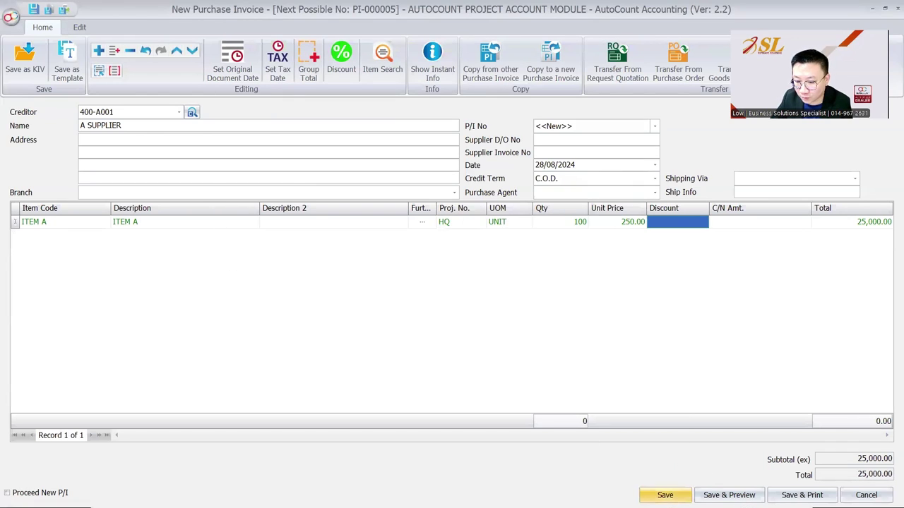
click(665, 495)
click(422, 278)
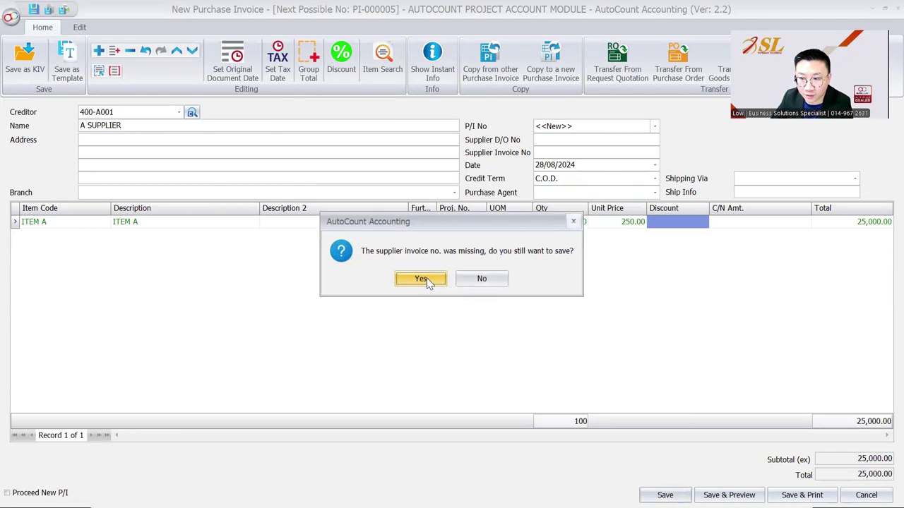
click(423, 279)
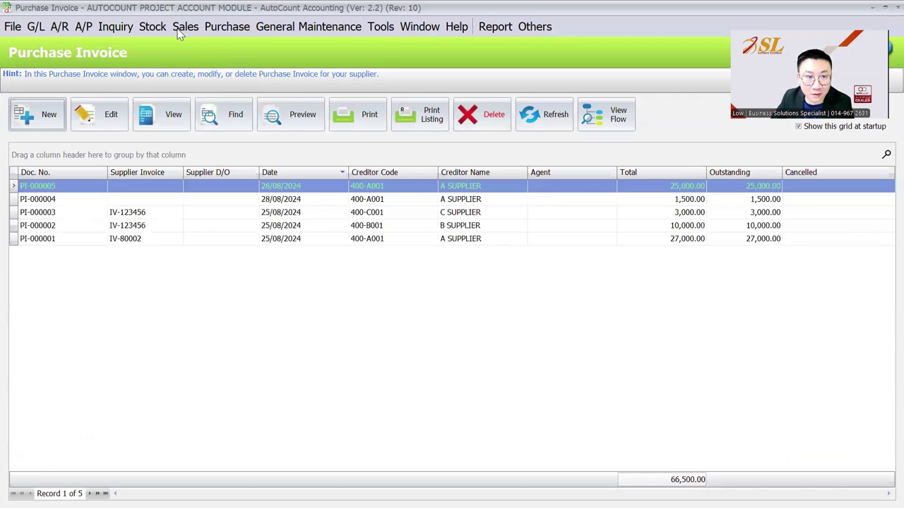
click(181, 29)
click(208, 102)
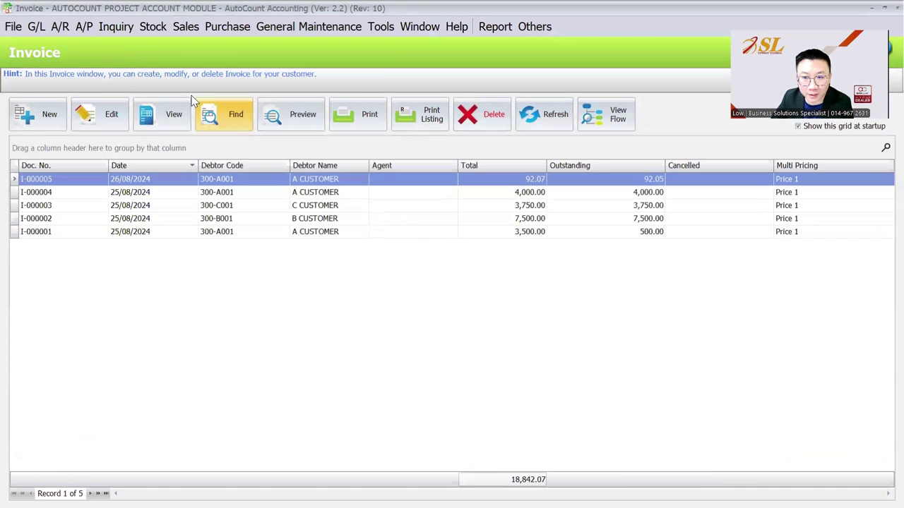
click(32, 122)
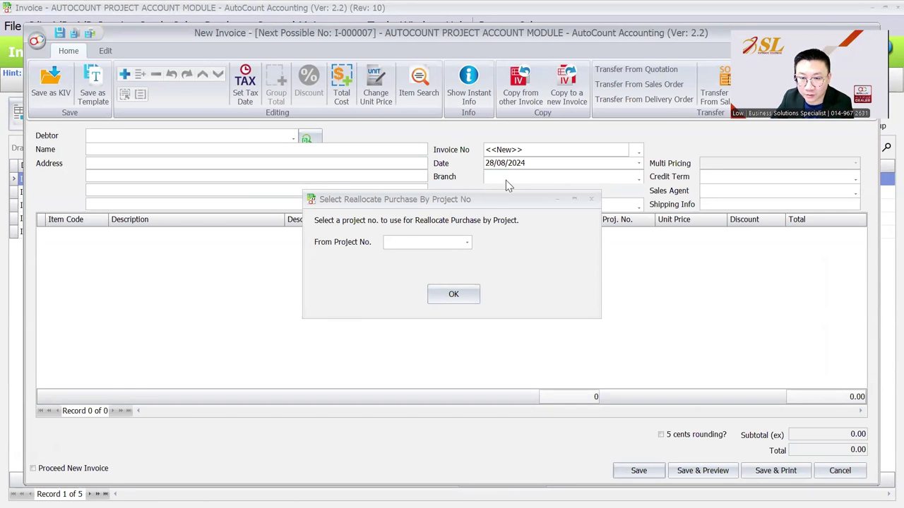
key(Escape)
click(455, 280)
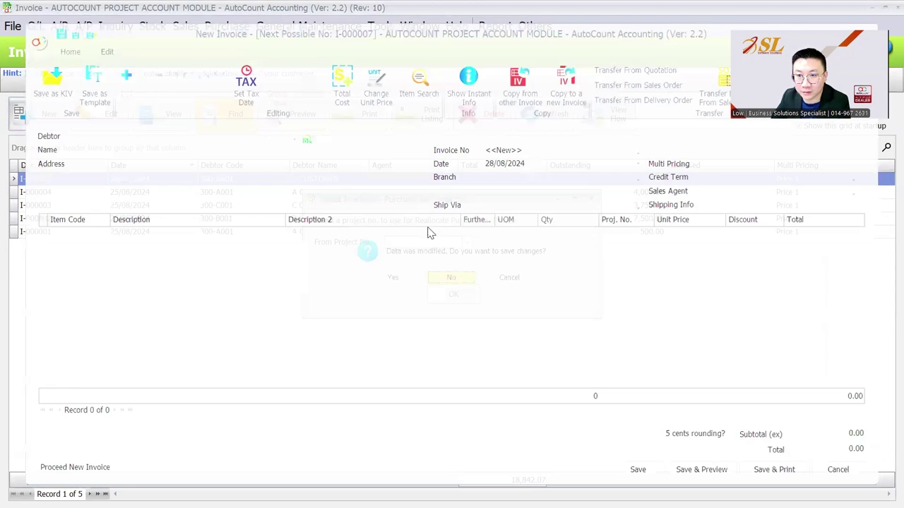
click(591, 199)
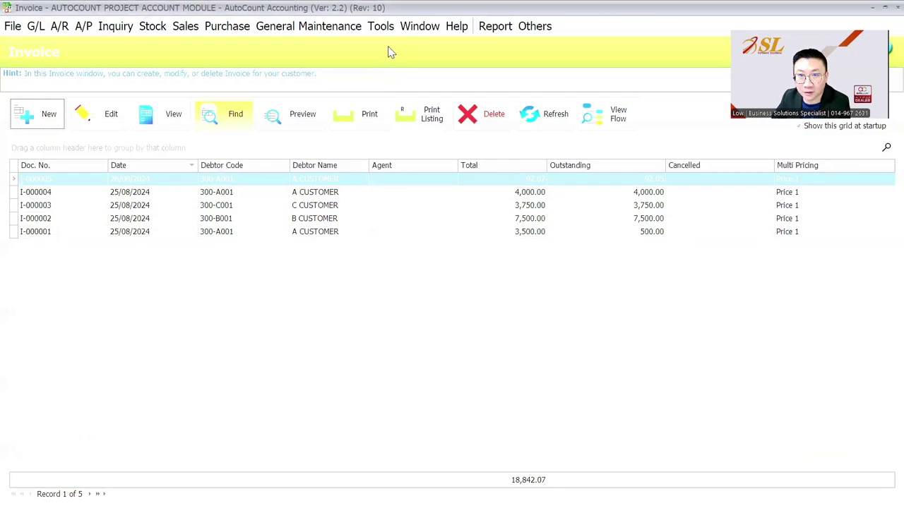
Check the 'Post Reallocate Purchase By Project' setting in the Customize Invoicing 2 options and accept the dialog.
click(382, 27)
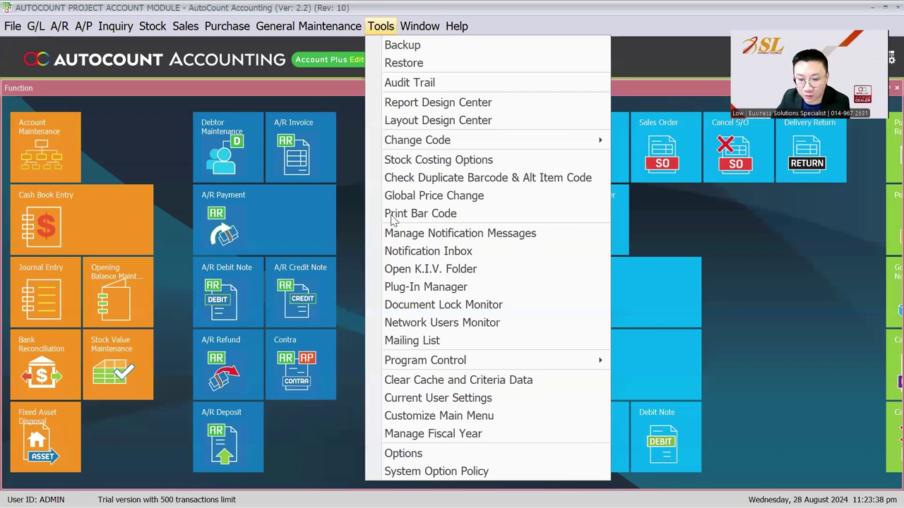
click(404, 454)
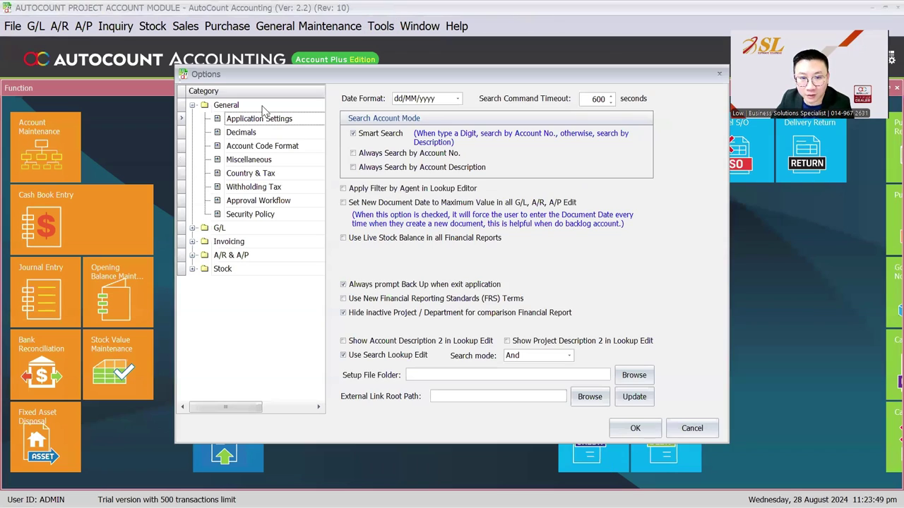
click(257, 241)
click(295, 177)
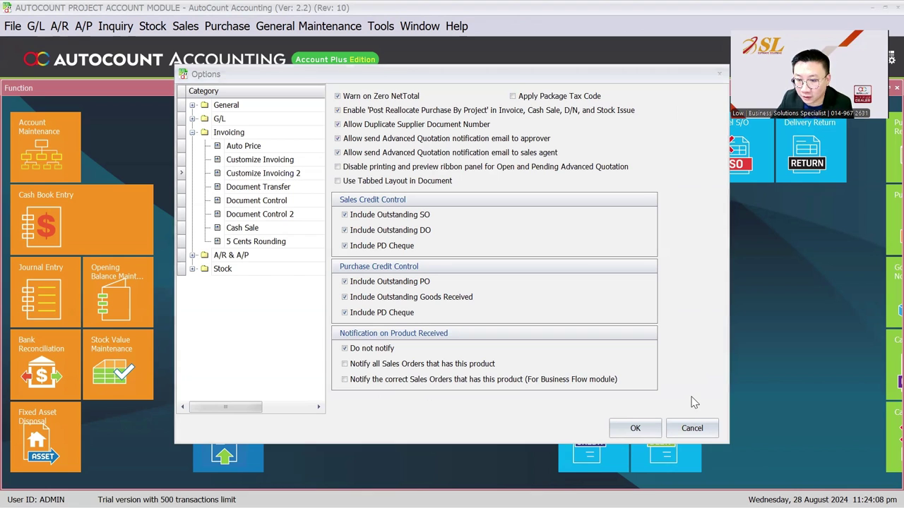
click(636, 428)
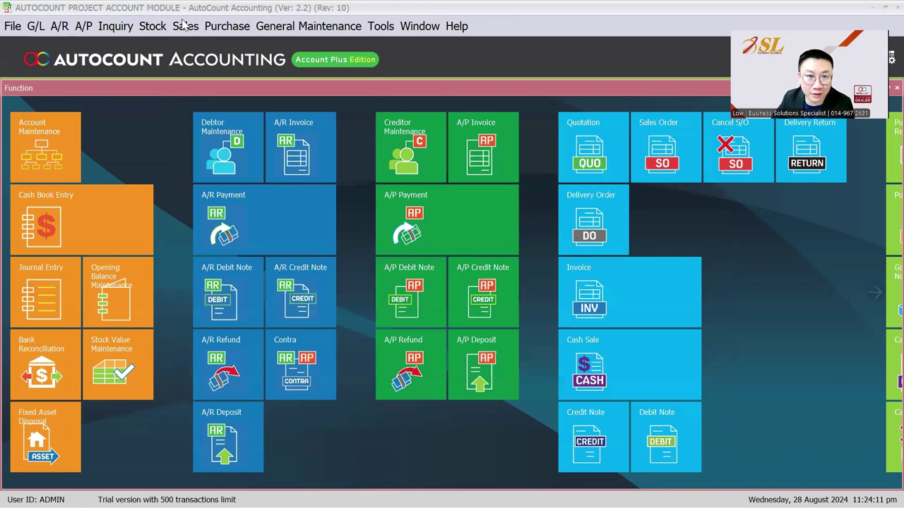
Start a new sales invoice and select HQ as the source project for Reallocate Purchase by Project.
click(185, 26)
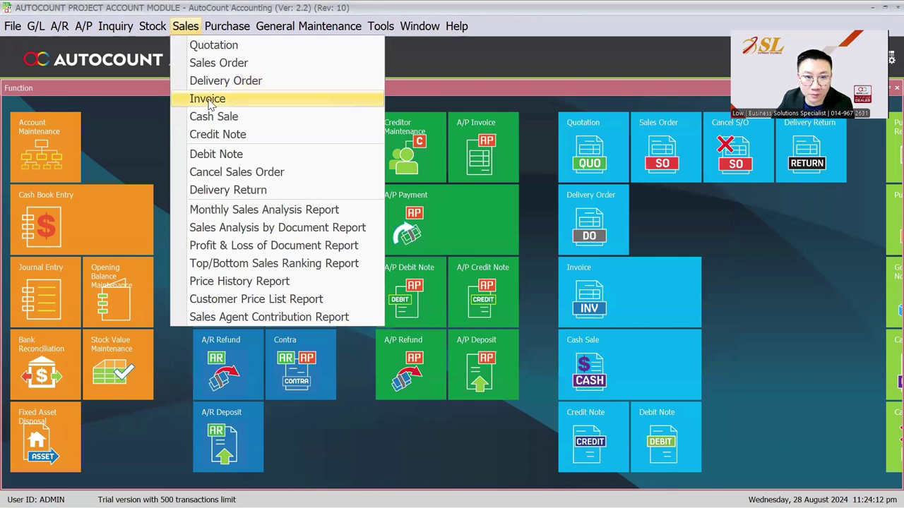
click(205, 97)
click(40, 113)
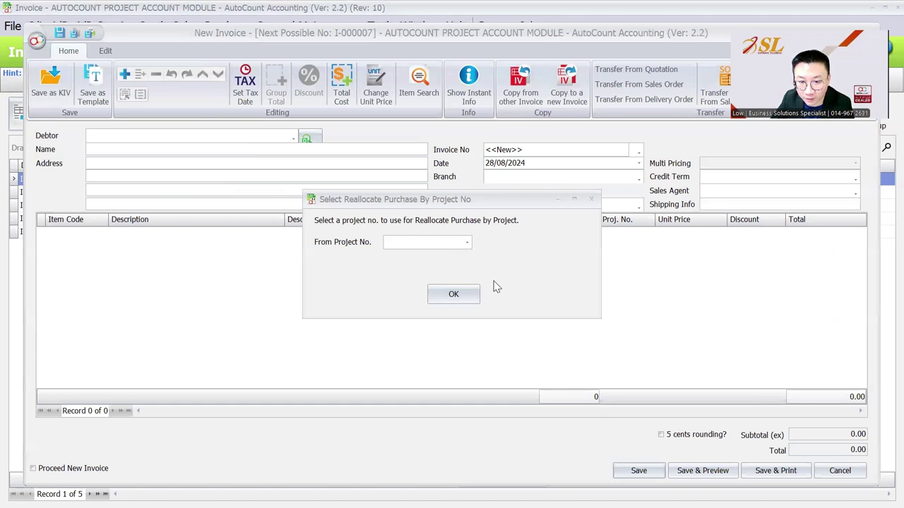
click(426, 243)
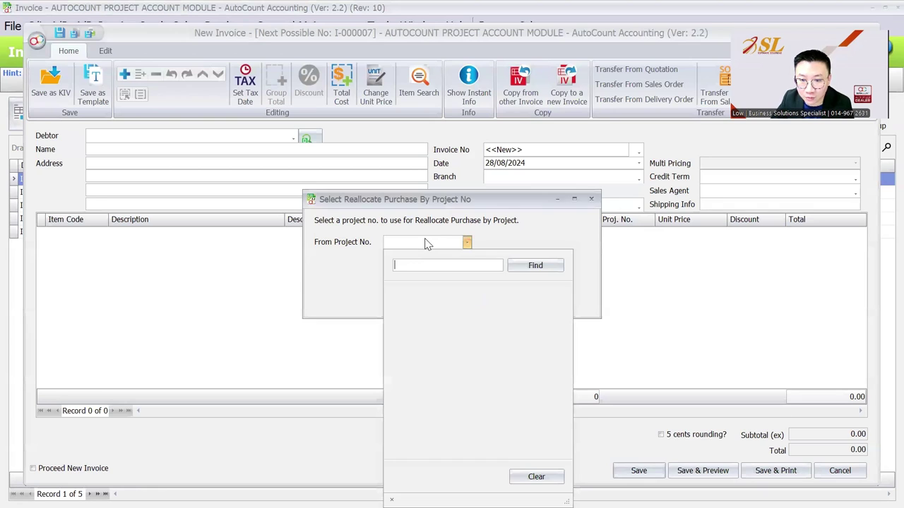
click(415, 302)
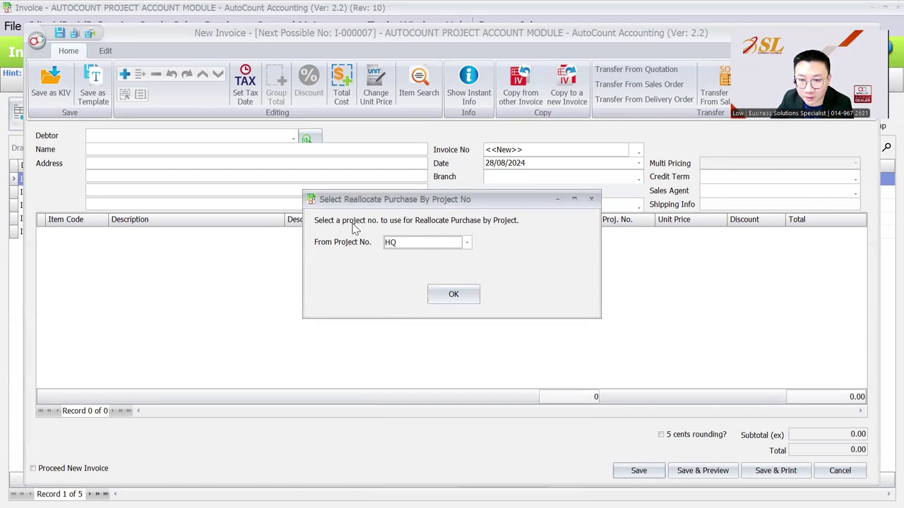
click(464, 298)
Select debtor A CUSTOMER for the sales invoice and add a line for ITEM A.
click(226, 141)
click(205, 202)
right_click(172, 254)
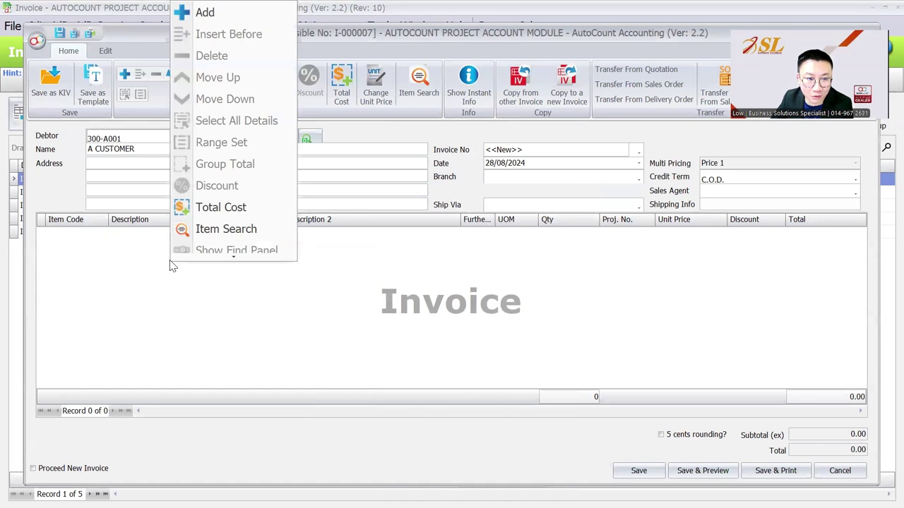
click(188, 12)
click(90, 235)
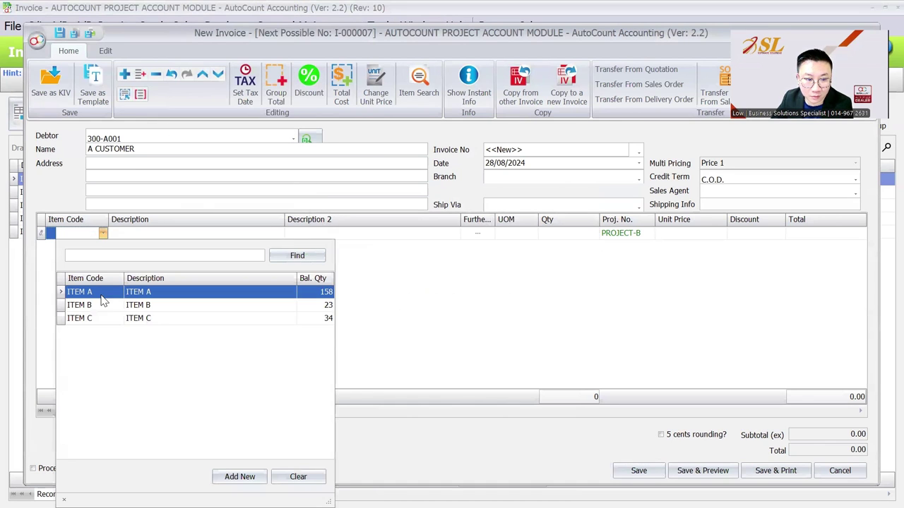
click(105, 297)
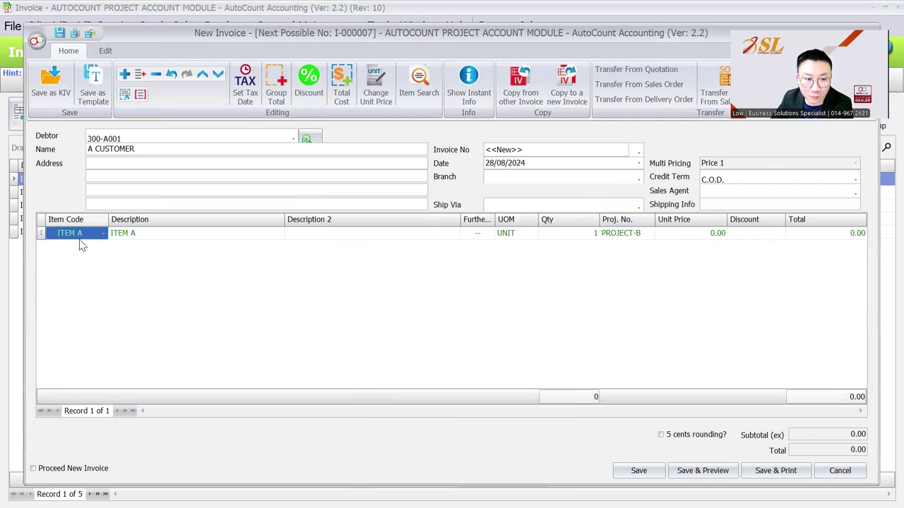
Assign the ITEM A line to PROJECT-A with unit price 3,500 and save the invoice without previewing a report.
click(642, 239)
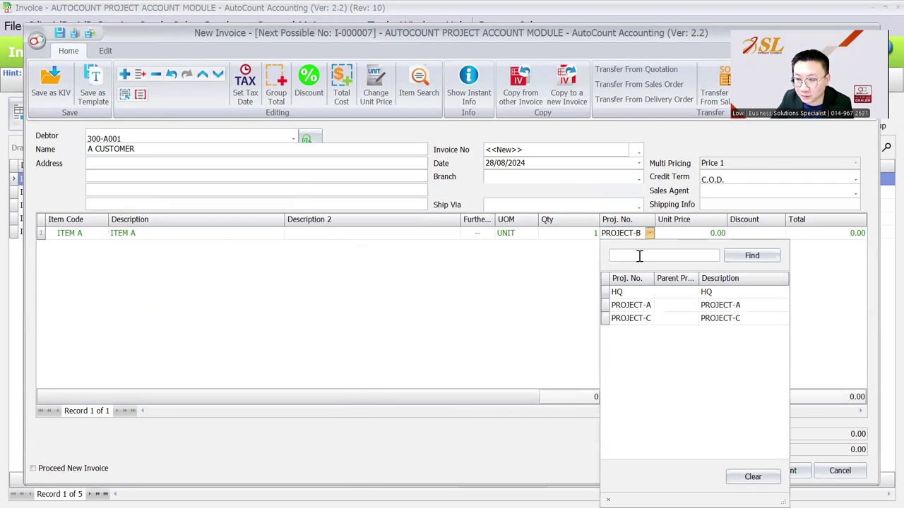
click(647, 305)
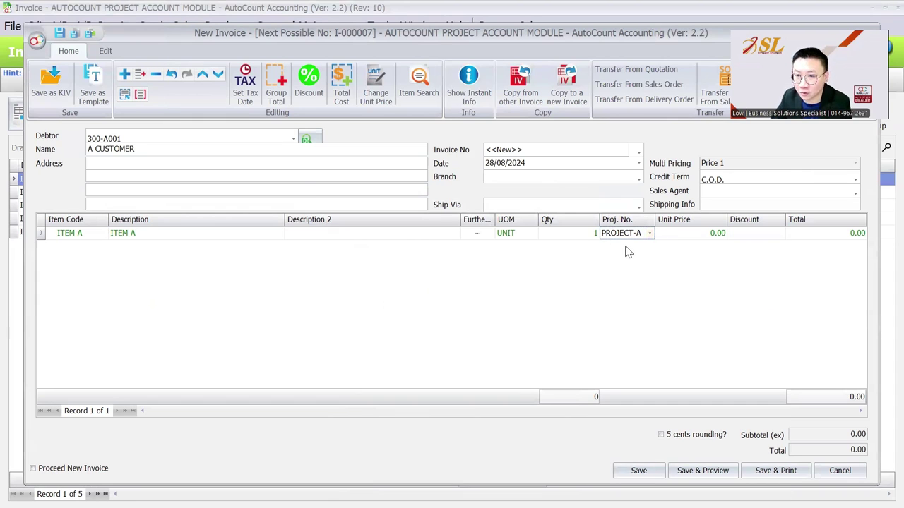
click(703, 236)
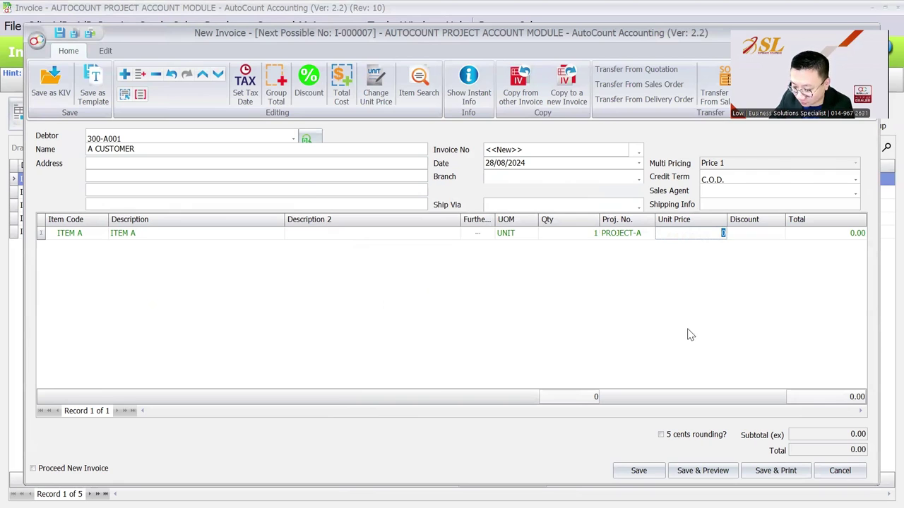
text(3,500)
key(Tab)
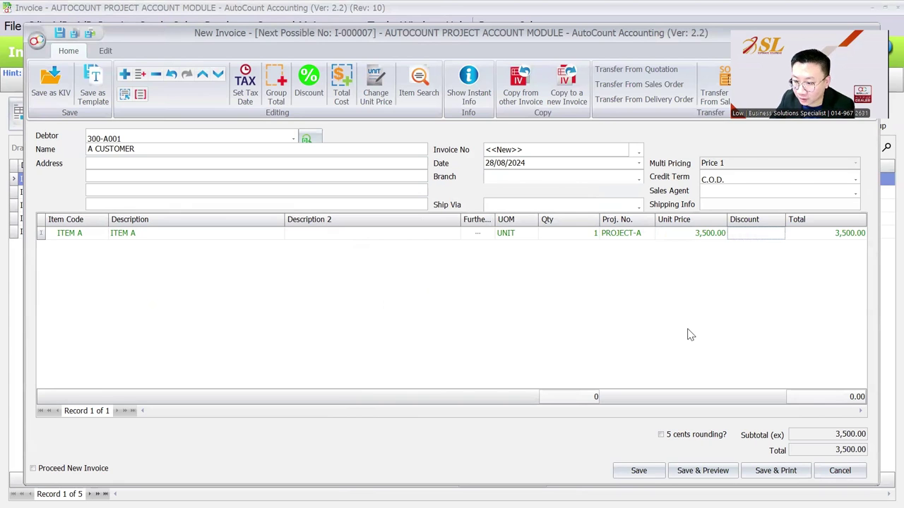
click(735, 472)
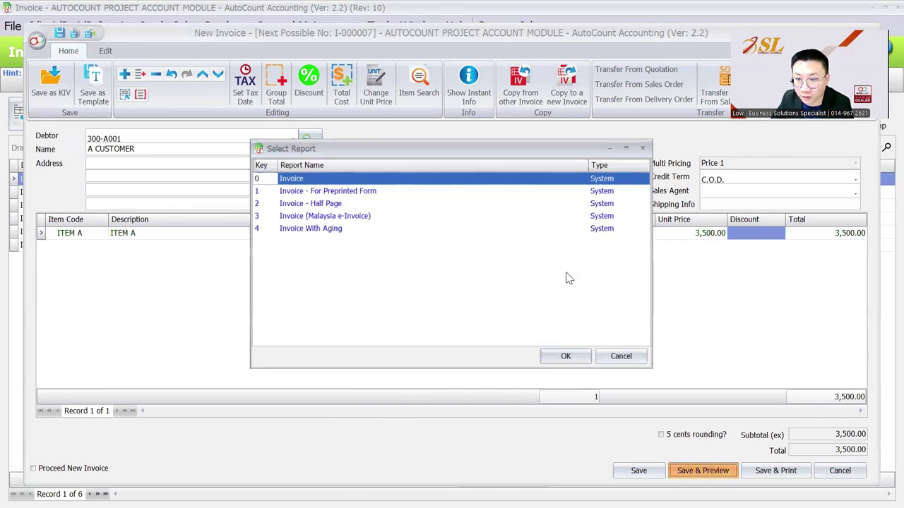
click(624, 358)
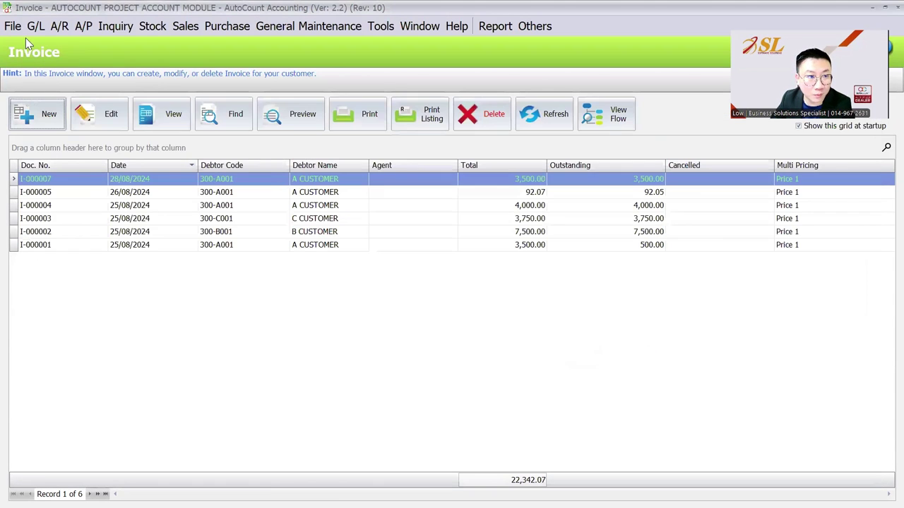
Check the new invoice's number in the invoice list and open the journal entry posted from invoice I-000007.
click(35, 26)
click(49, 85)
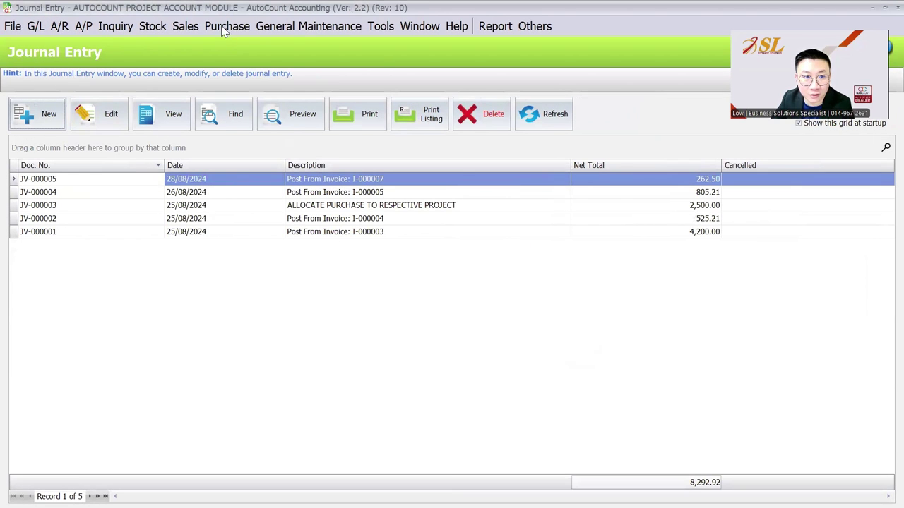
click(180, 26)
click(219, 108)
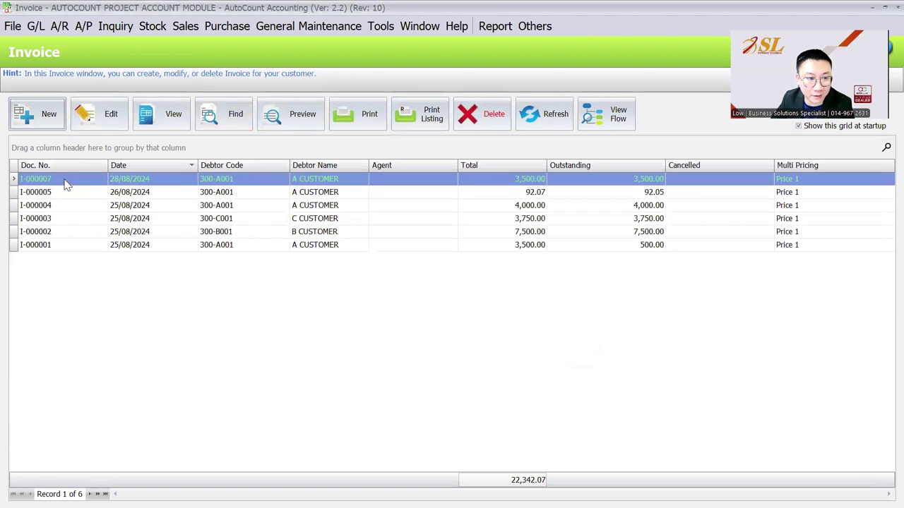
click(35, 26)
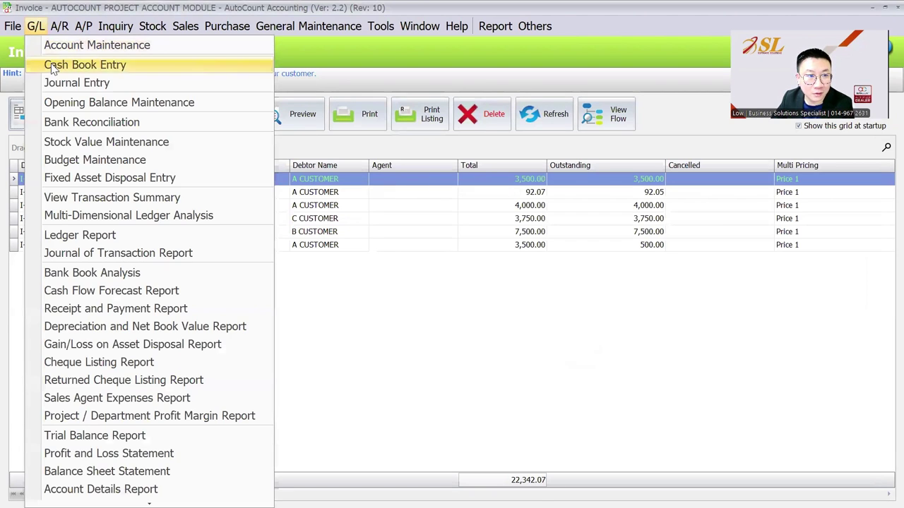
click(72, 84)
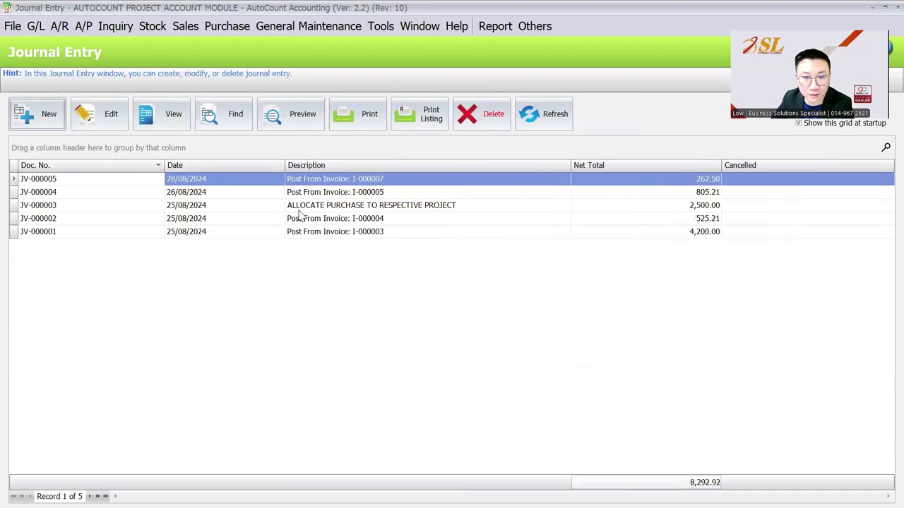
click(327, 202)
double_click(349, 181)
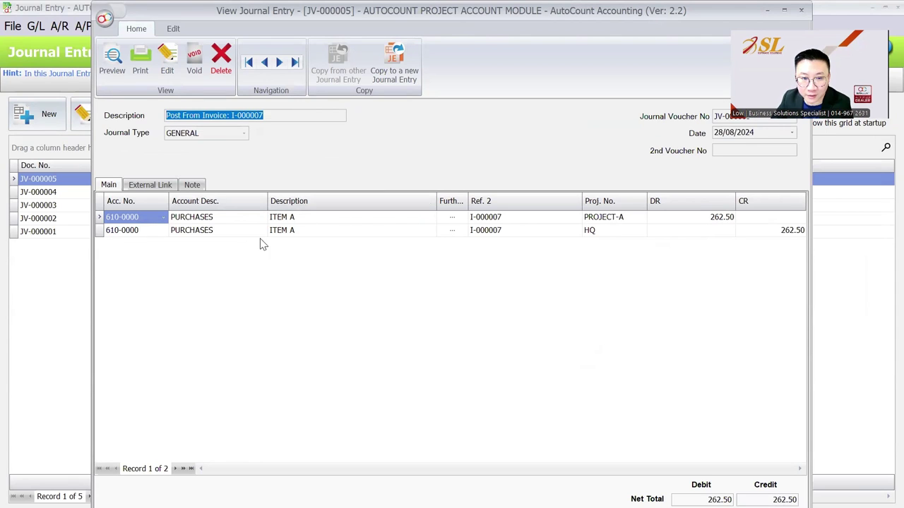
Examine the PROJECT-A debit and HQ credit lines of the posted journal entry and close it.
click(693, 220)
click(762, 234)
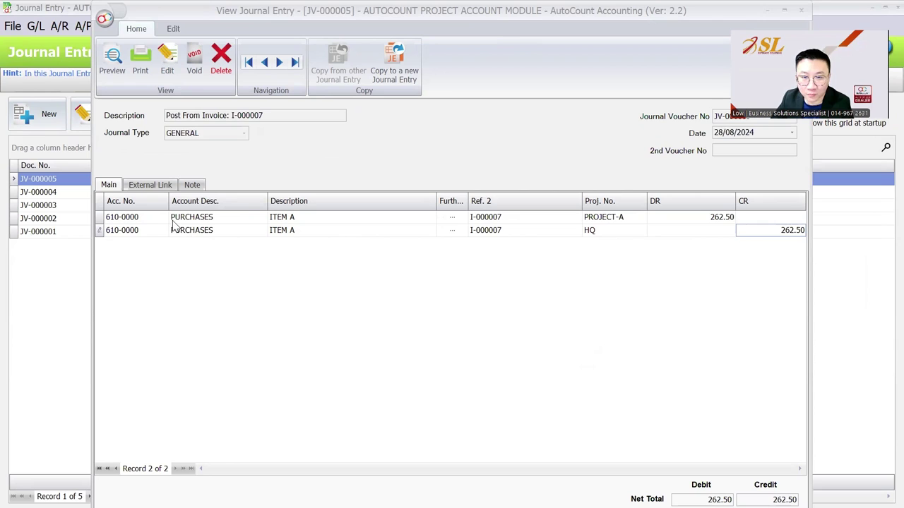
click(596, 233)
click(757, 230)
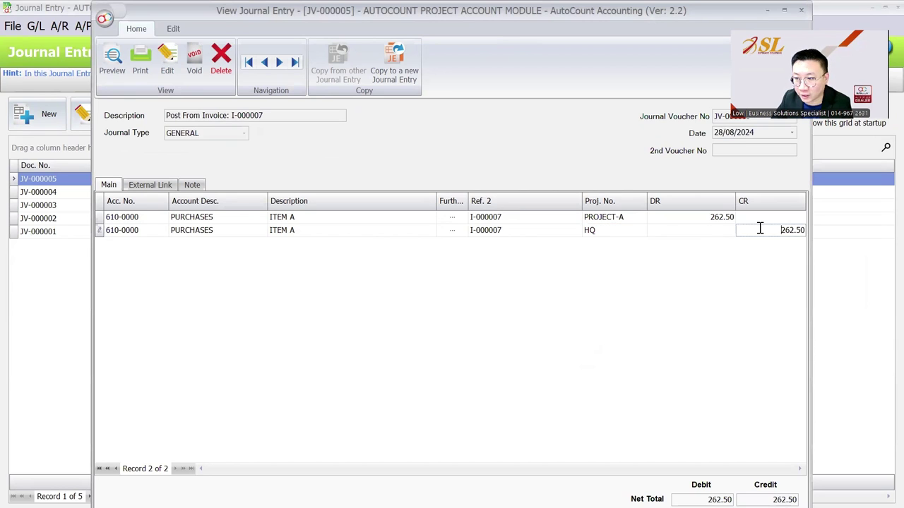
click(702, 217)
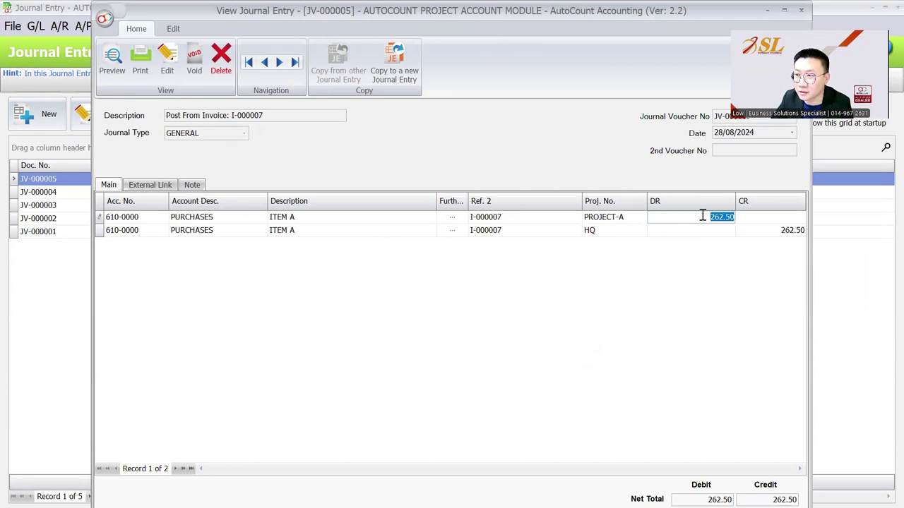
key(Escape)
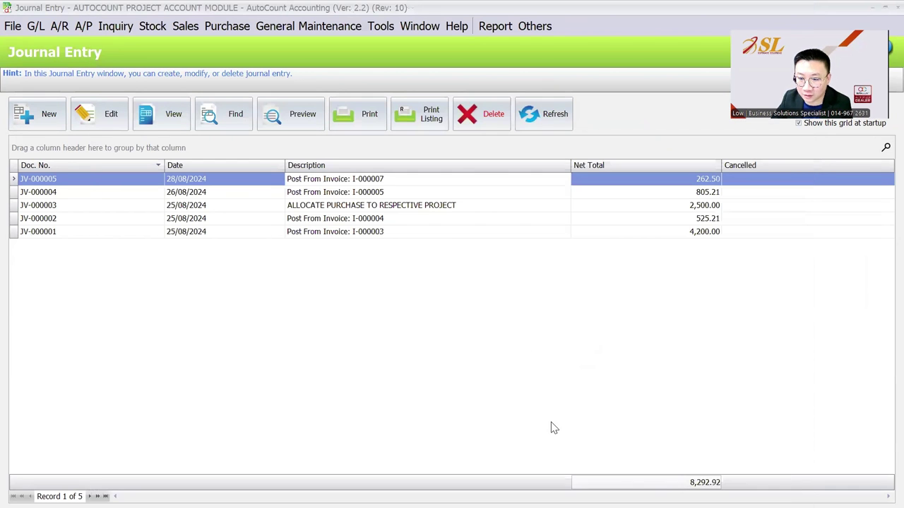
Close the Journal Entry and Invoice windows, review the Customize Invoicing 2 options, and return to the main screen.
mouse_move(521, 491)
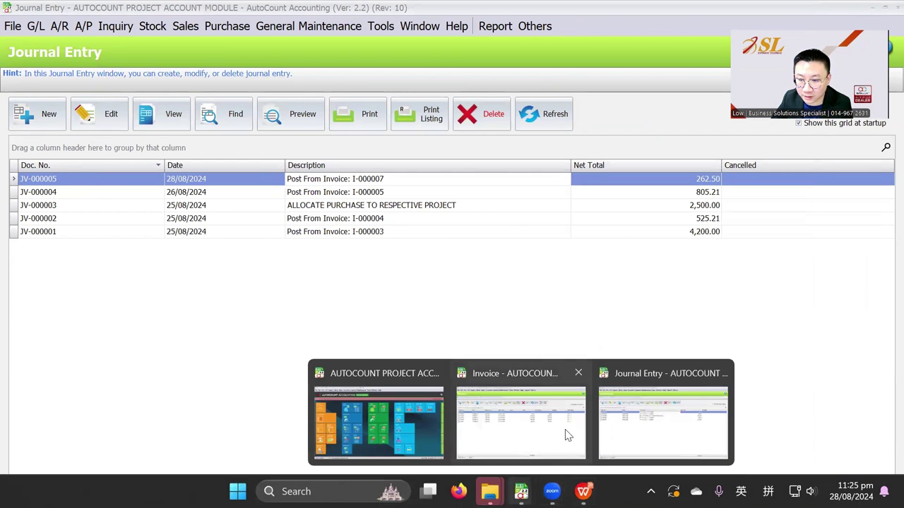
click(719, 372)
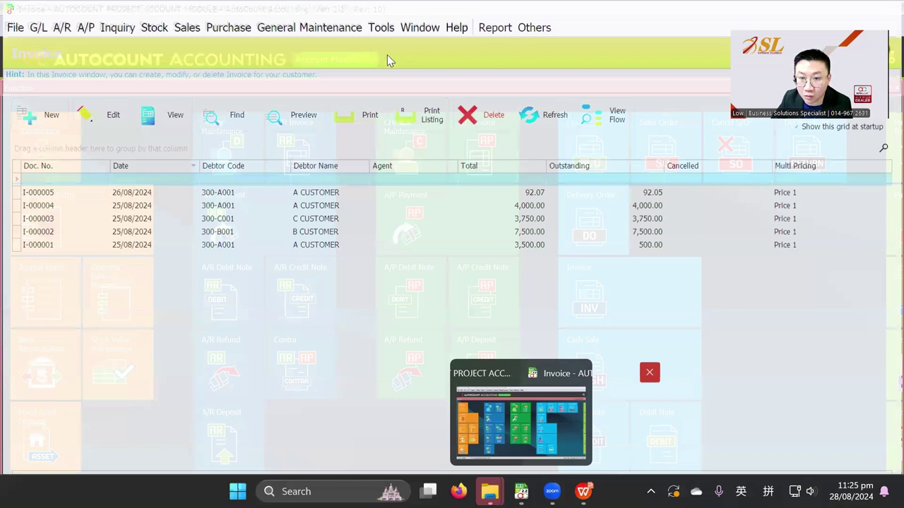
click(376, 27)
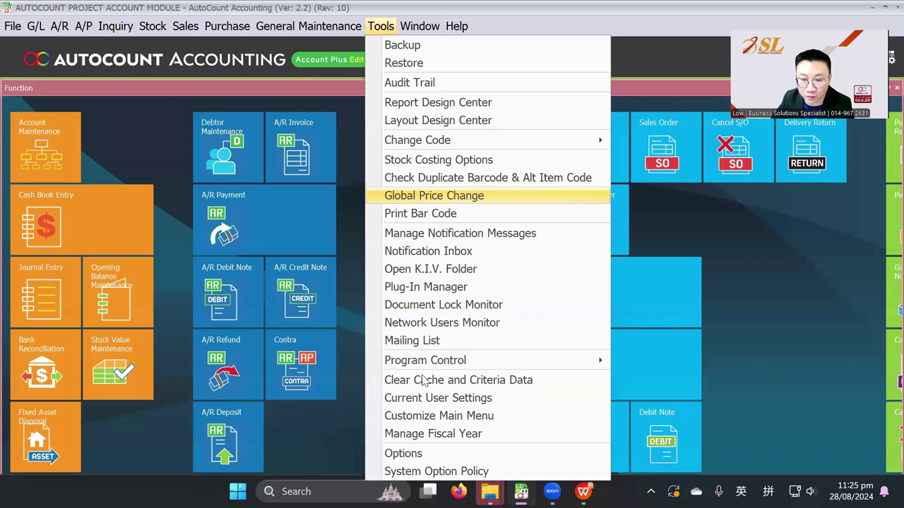
click(402, 453)
click(247, 238)
click(279, 173)
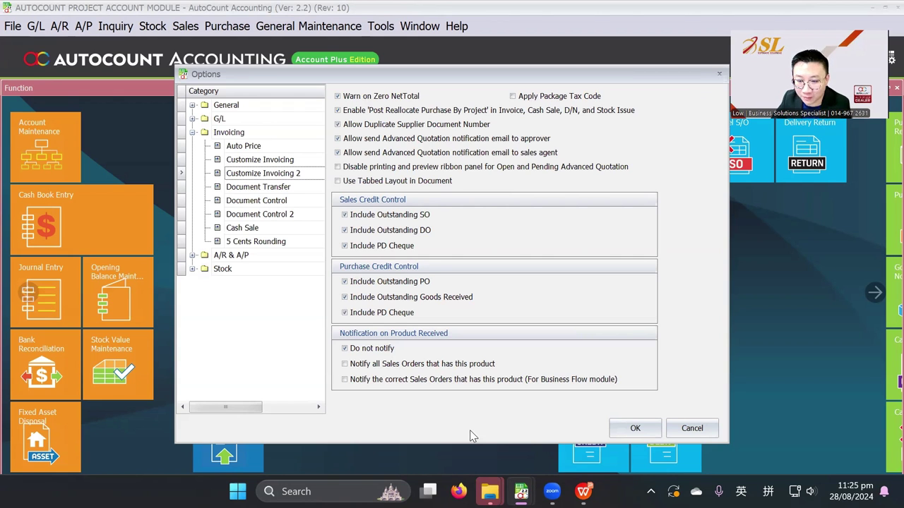
mouse_move(583, 491)
click(618, 434)
click(620, 436)
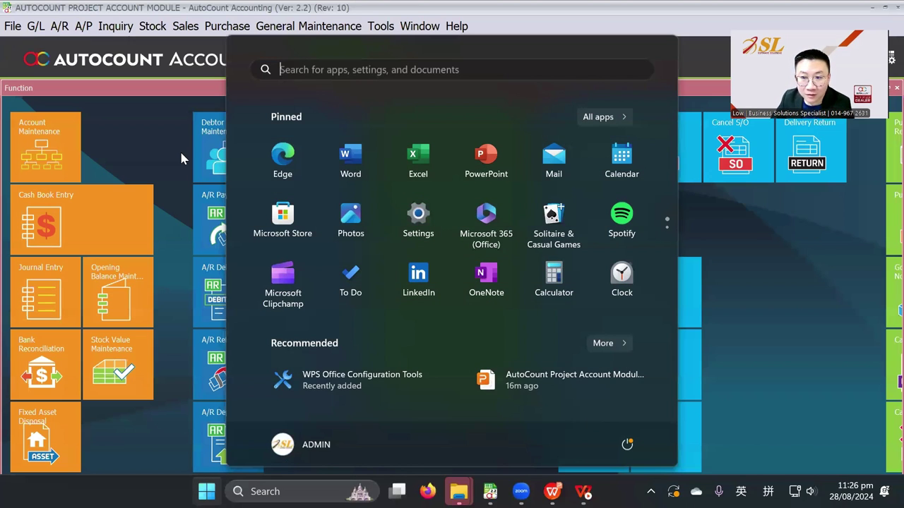
click(180, 149)
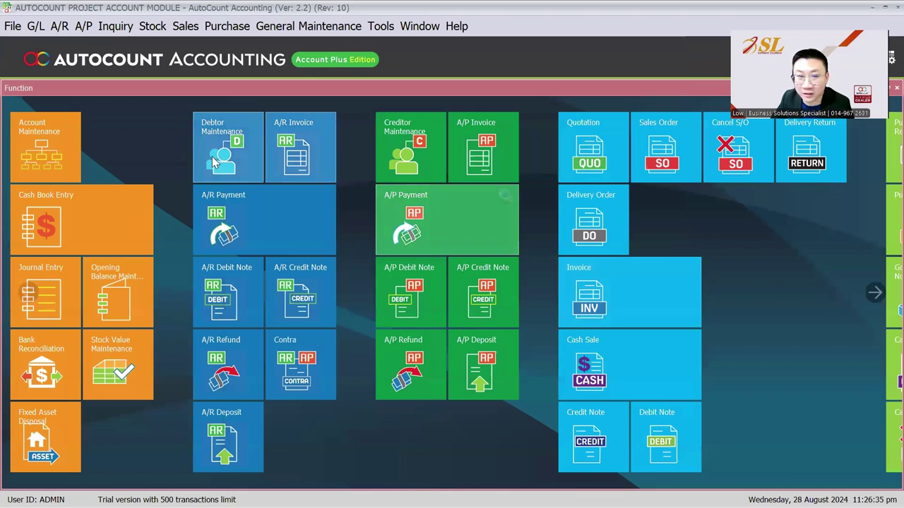
Start a new journal entry and add a first line for the SALARIES account.
click(35, 26)
click(70, 82)
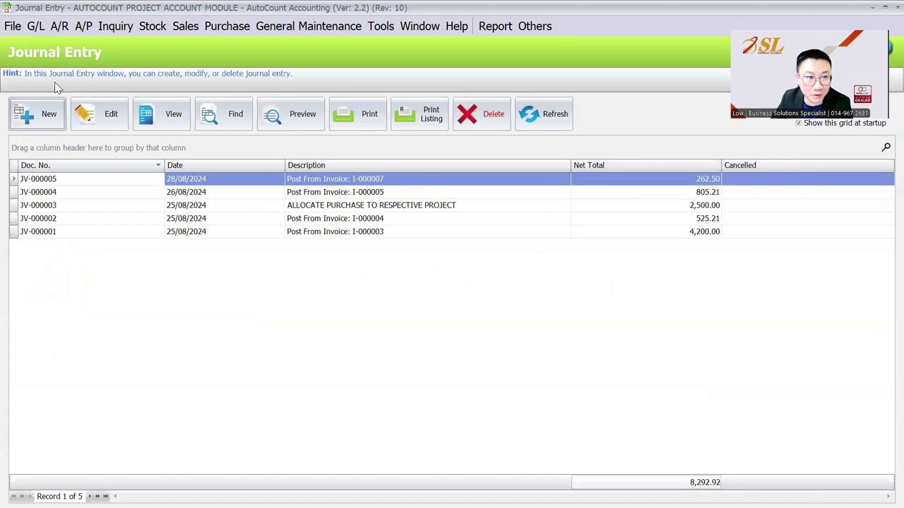
click(39, 113)
right_click(217, 223)
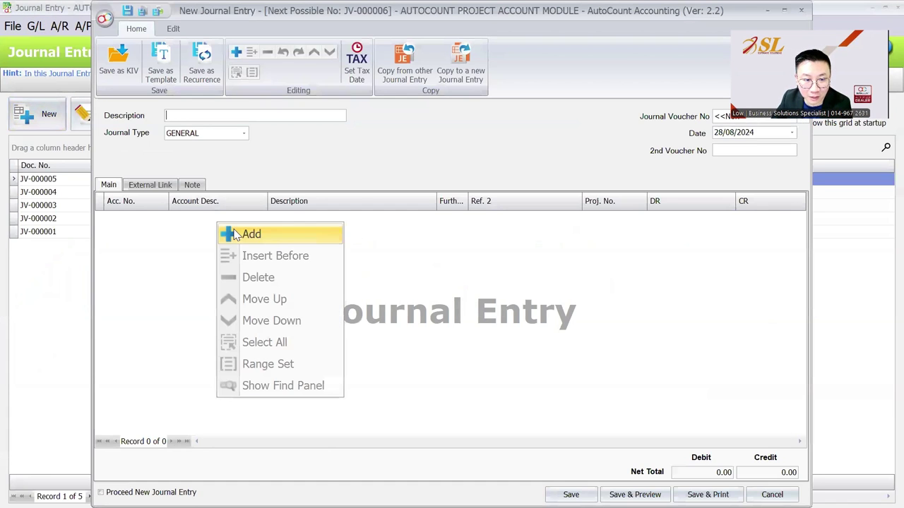
click(247, 234)
text(SALA)
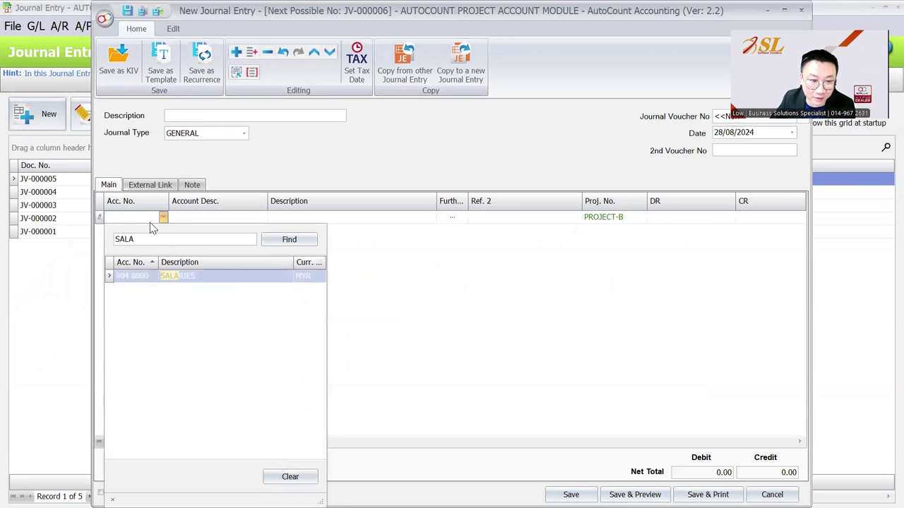
click(165, 276)
Add a second SALARIES line to the new journal entry.
right_click(161, 267)
click(173, 275)
text(SALA)
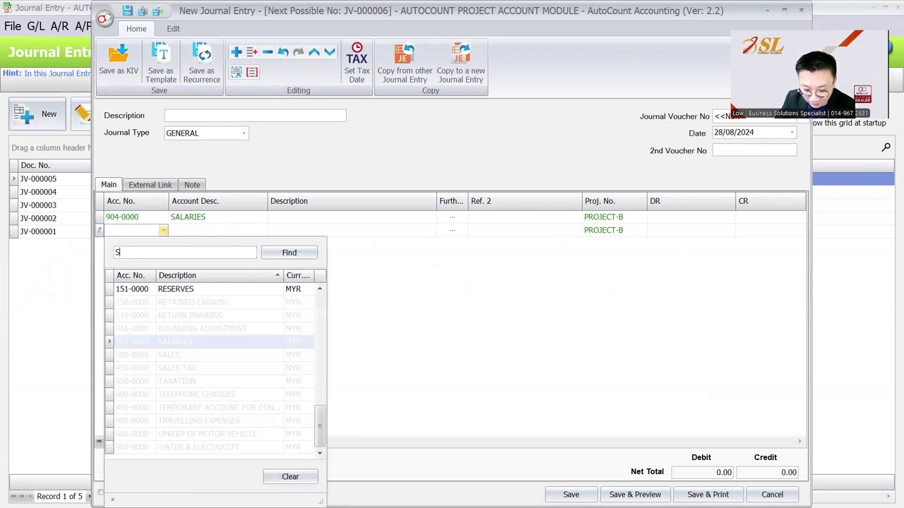
click(175, 290)
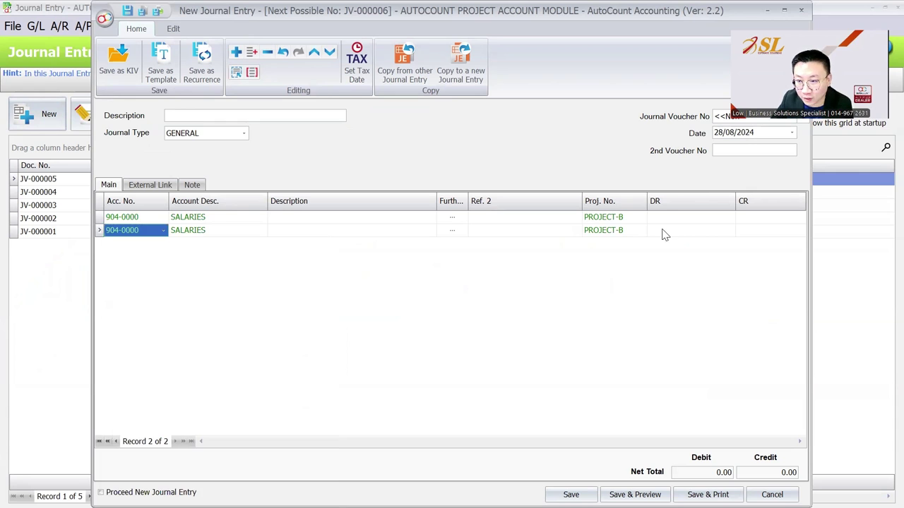
Assign PROJECT-A to the first SALARIES line and HQ to the second line.
click(632, 219)
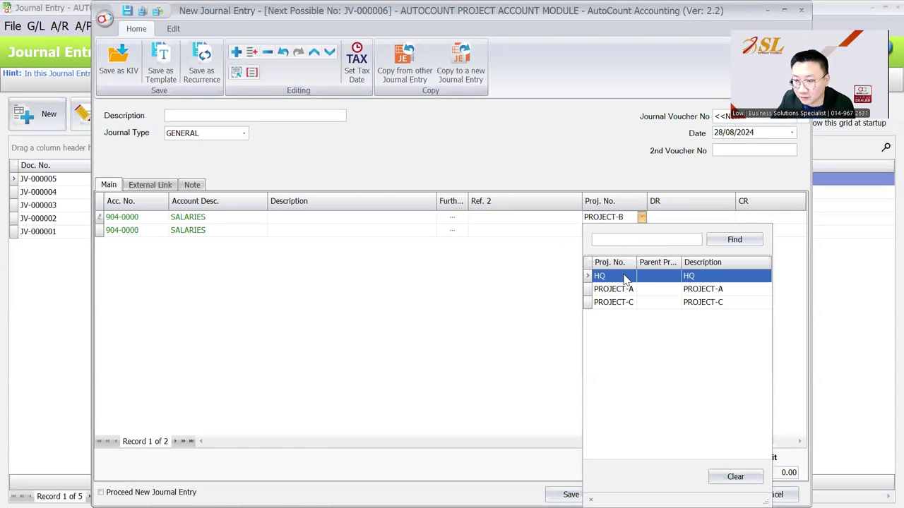
click(627, 277)
click(603, 221)
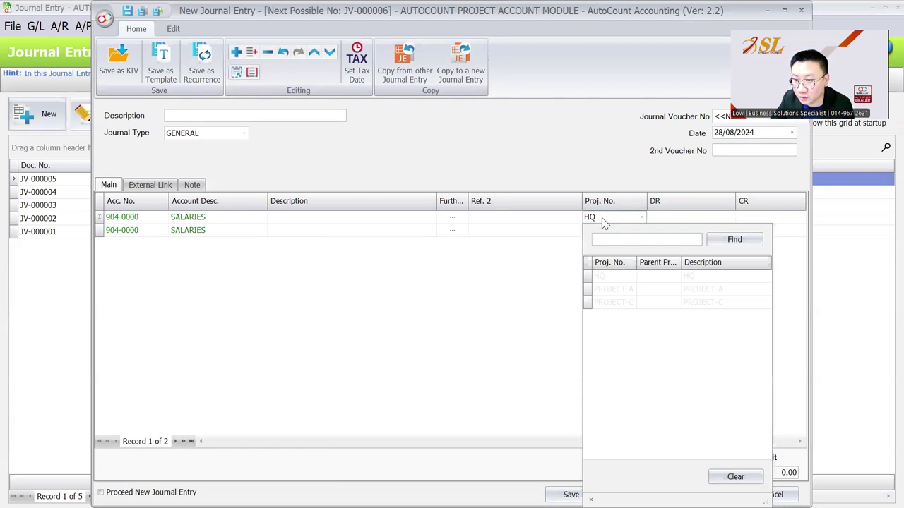
click(613, 289)
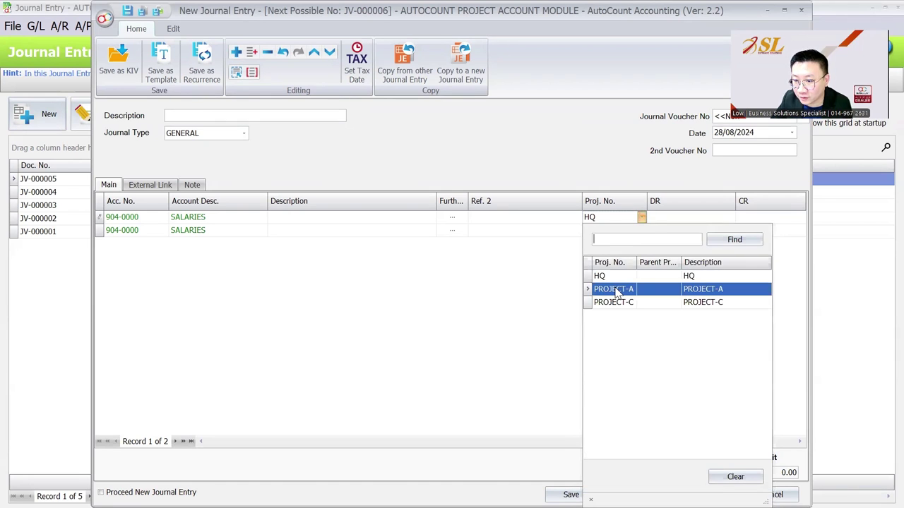
click(603, 230)
click(609, 293)
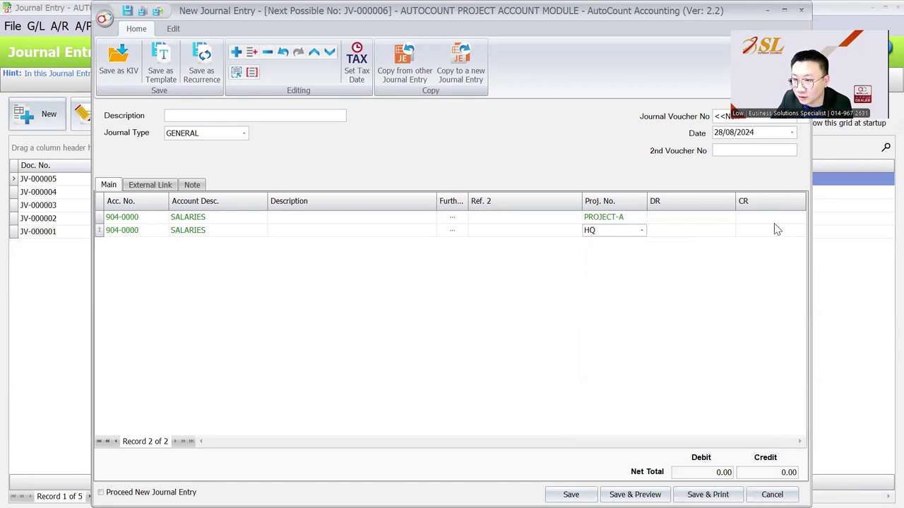
Enter a 1500 credit on the HQ salaries line and a 1500 debit on the PROJECT-A line.
click(775, 230)
text(1500)
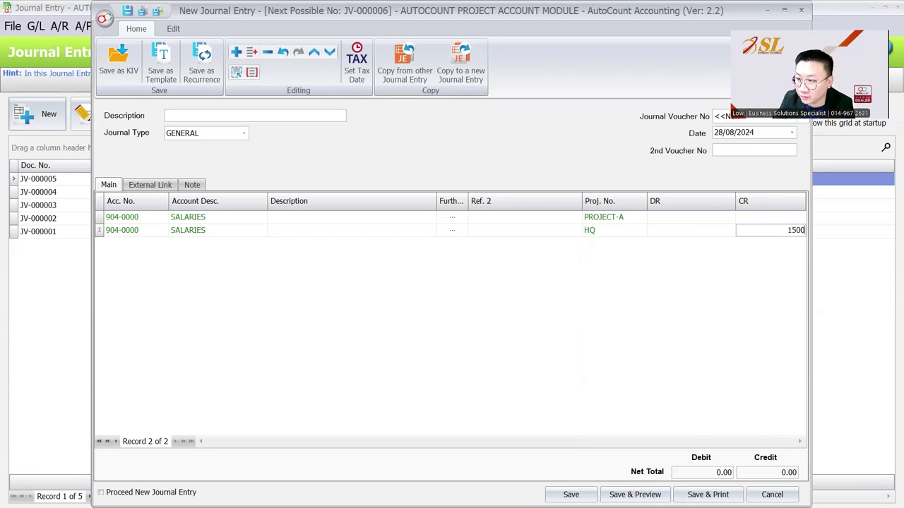
click(706, 217)
text(1500)
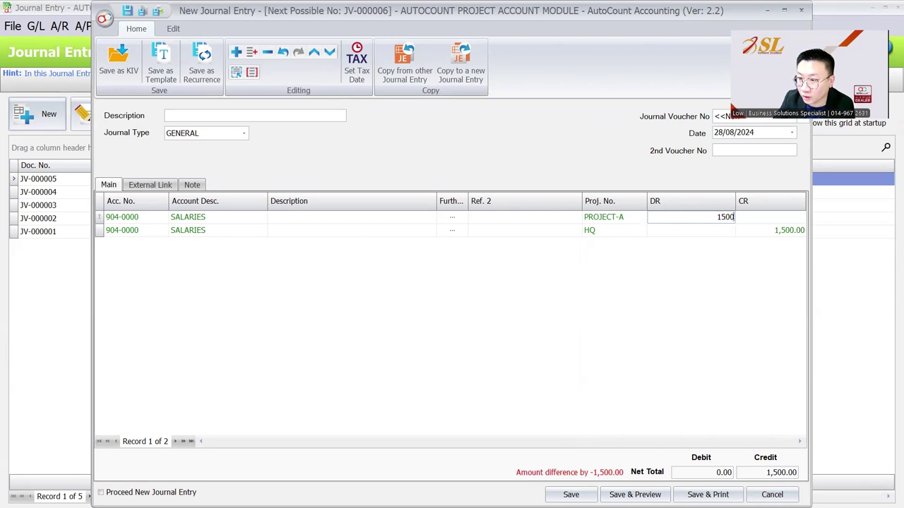
key(Tab)
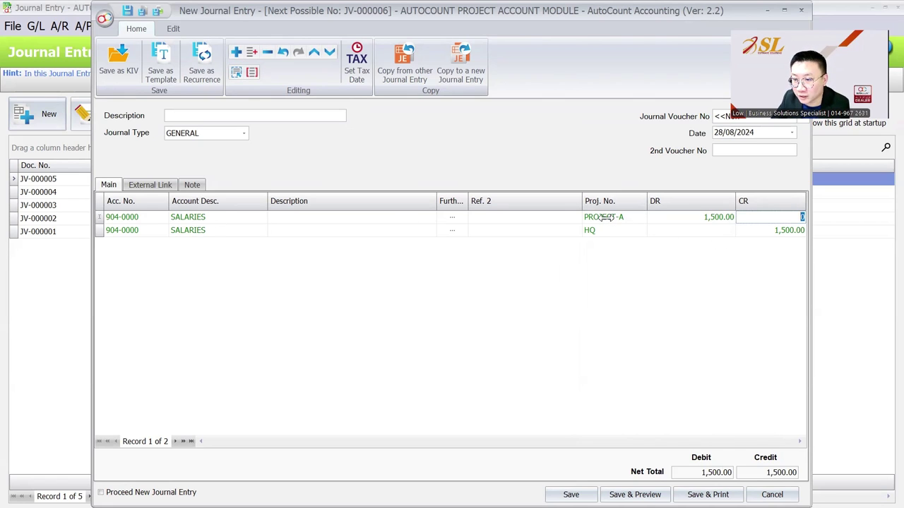
click(775, 233)
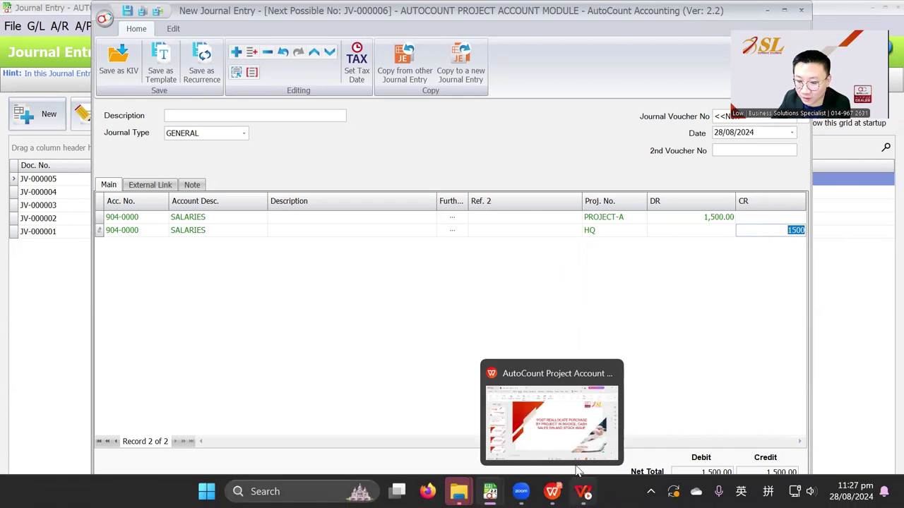
Try to save the salary reallocation journal entry and dismiss the warning.
key(super)
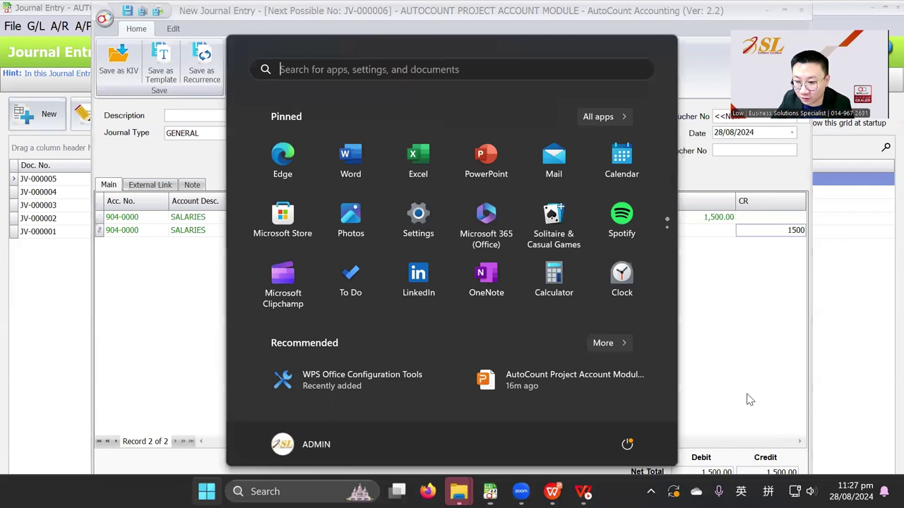
click(746, 397)
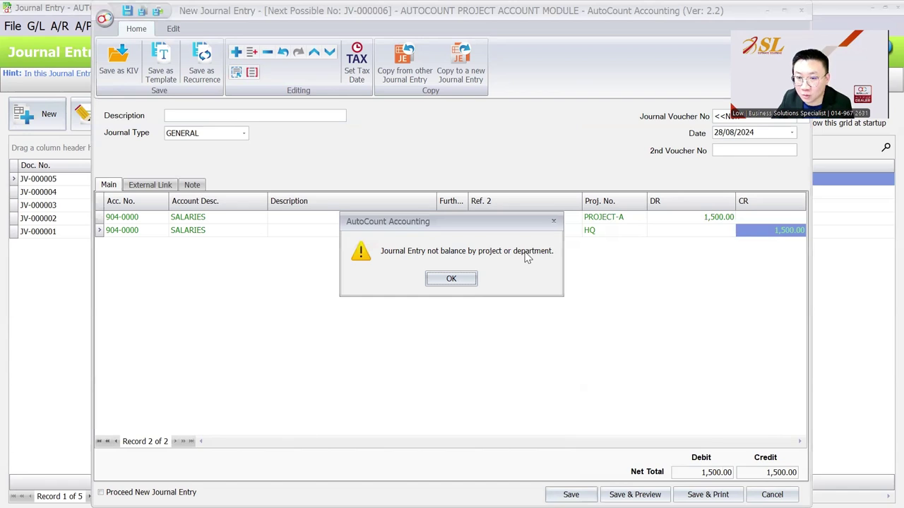
click(445, 279)
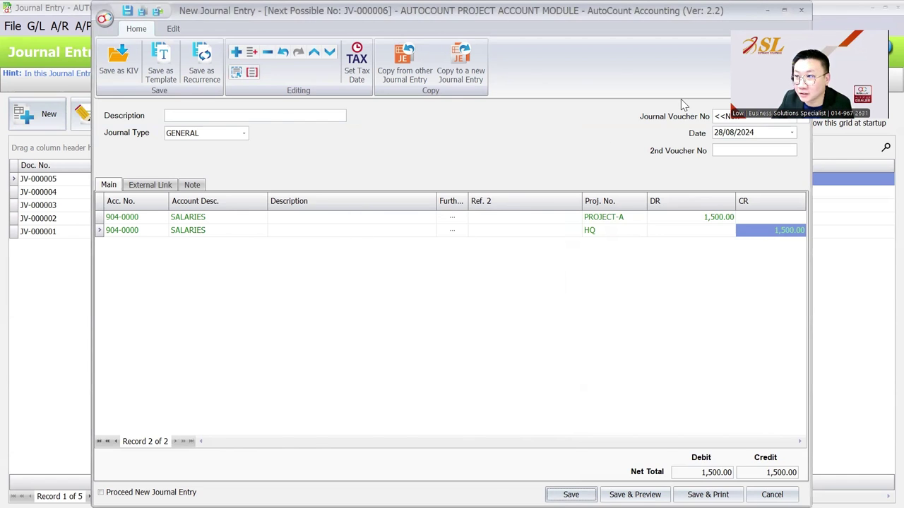
Enable Allow Not Balance By Project and Department in Journal Entry in the G/L Posting options.
key(Escape)
click(380, 26)
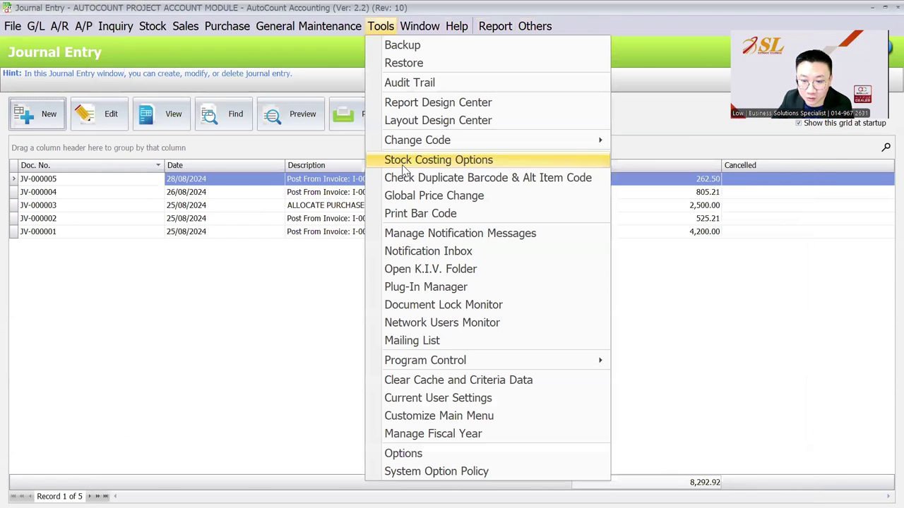
click(412, 457)
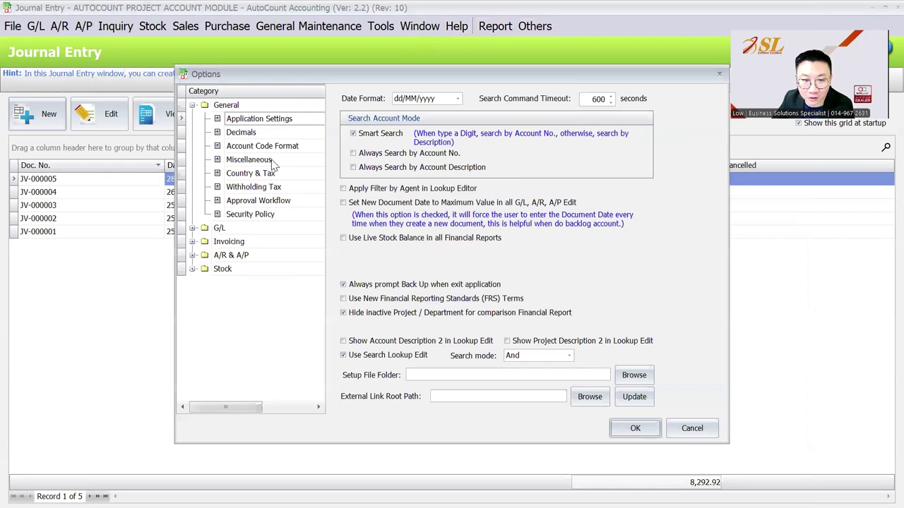
click(274, 164)
click(396, 258)
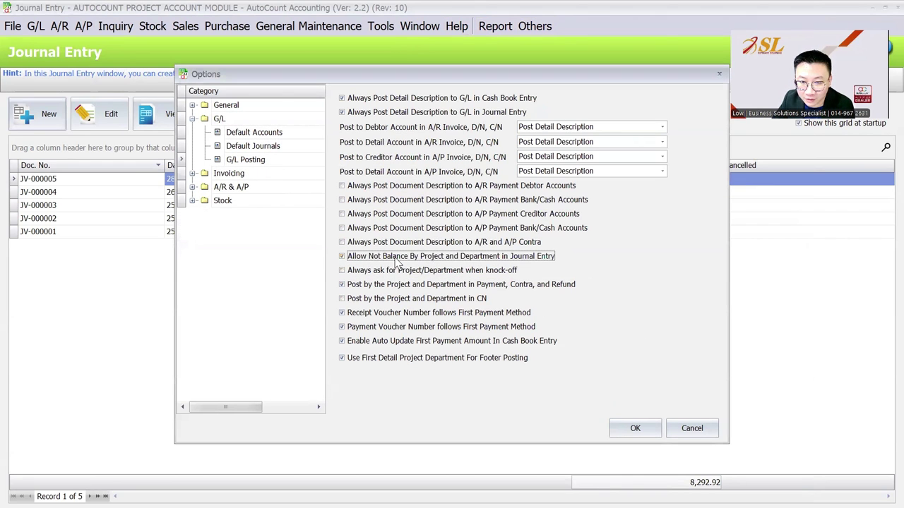
click(637, 429)
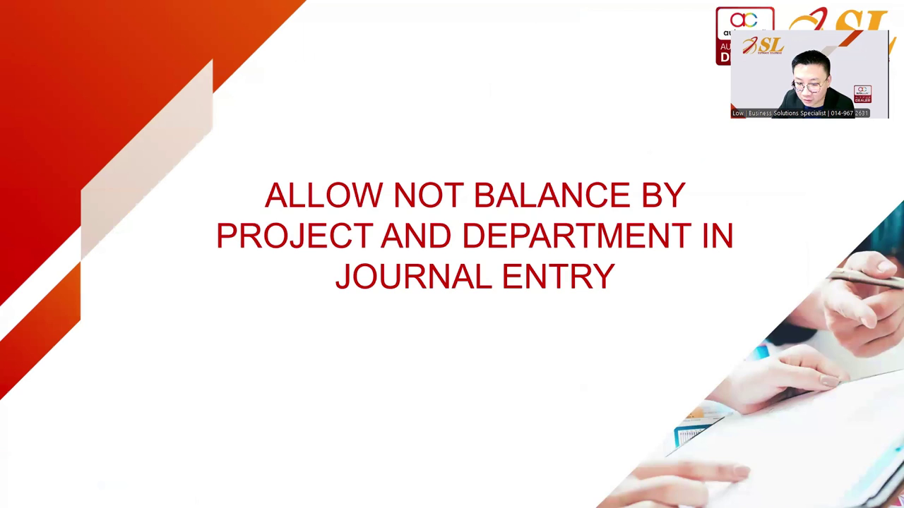
Return to the open new journal entry, try to save it again, and cancel the entry.
key(super)
mouse_move(490, 492)
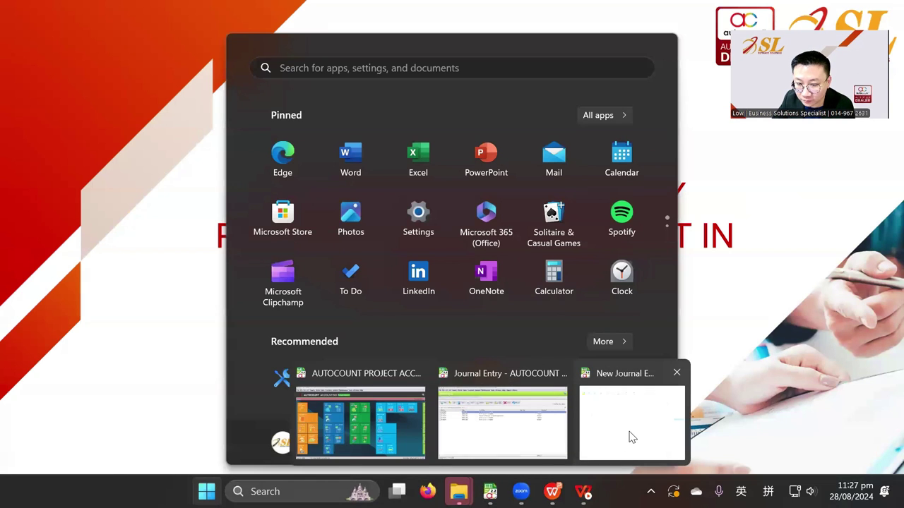
click(632, 438)
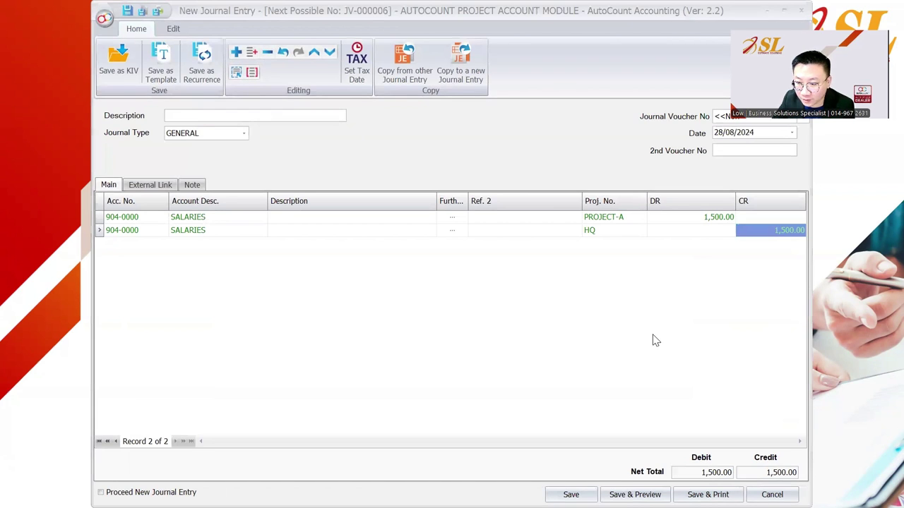
click(570, 494)
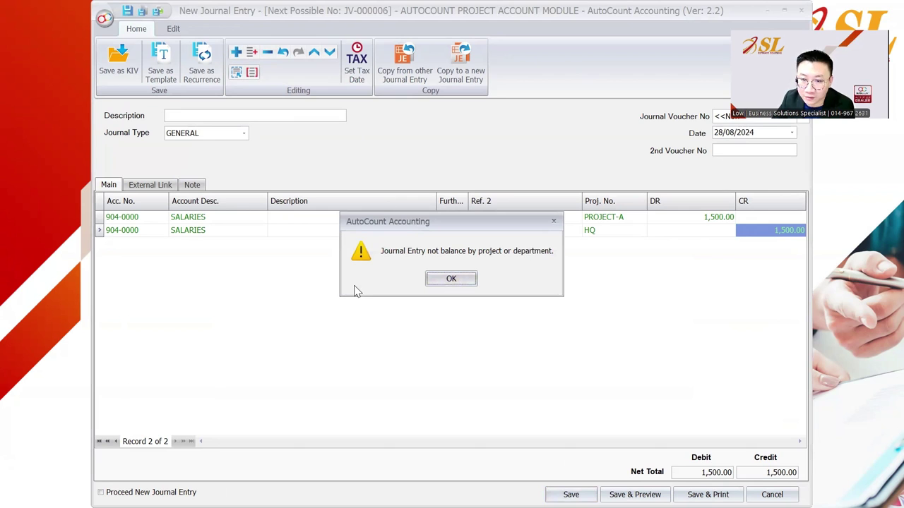
click(472, 283)
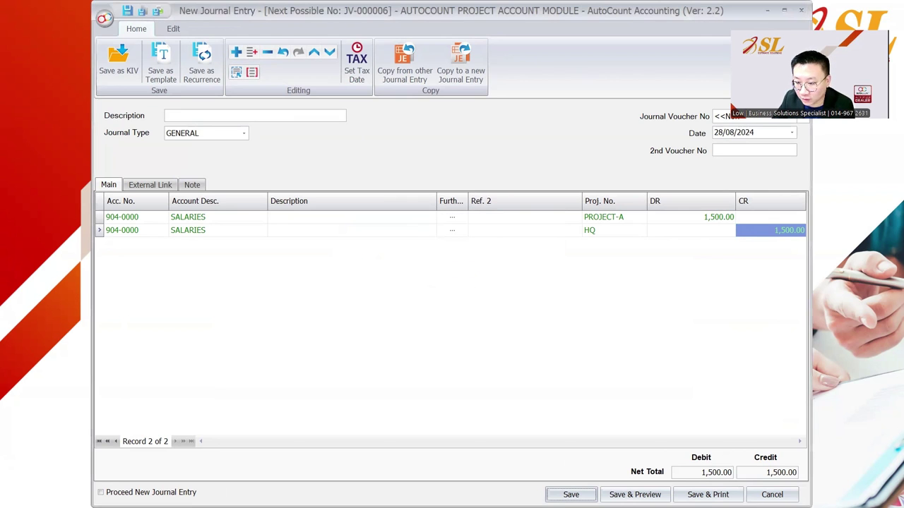
click(772, 494)
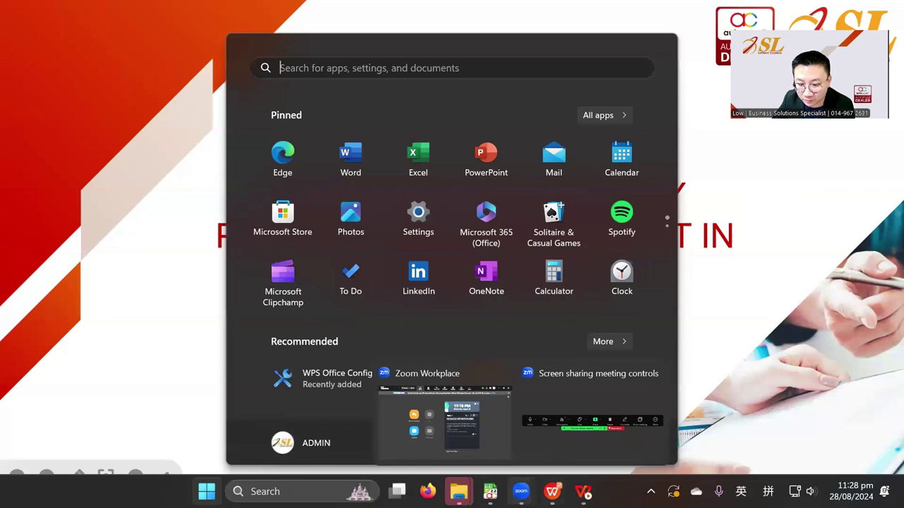
Switch to the AutoCount Journal Entry window and exit the current account book.
mouse_move(535, 466)
click(557, 423)
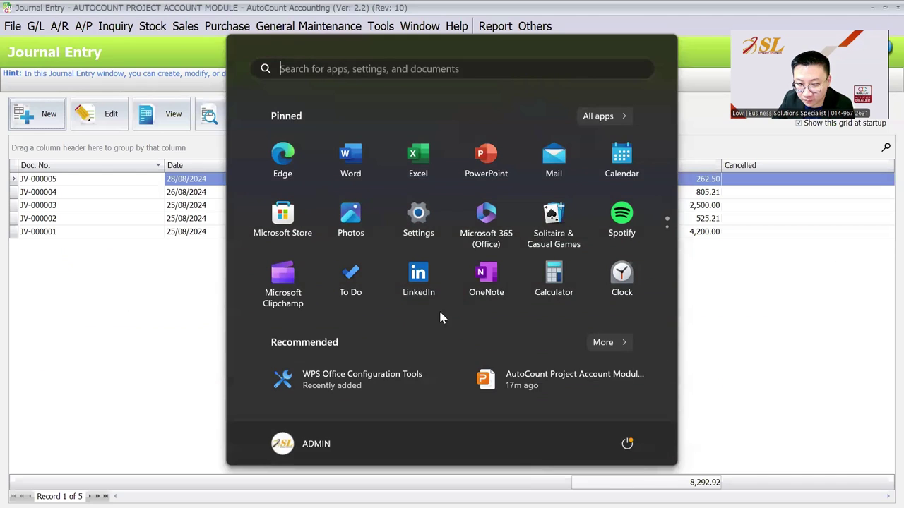
click(12, 27)
click(89, 64)
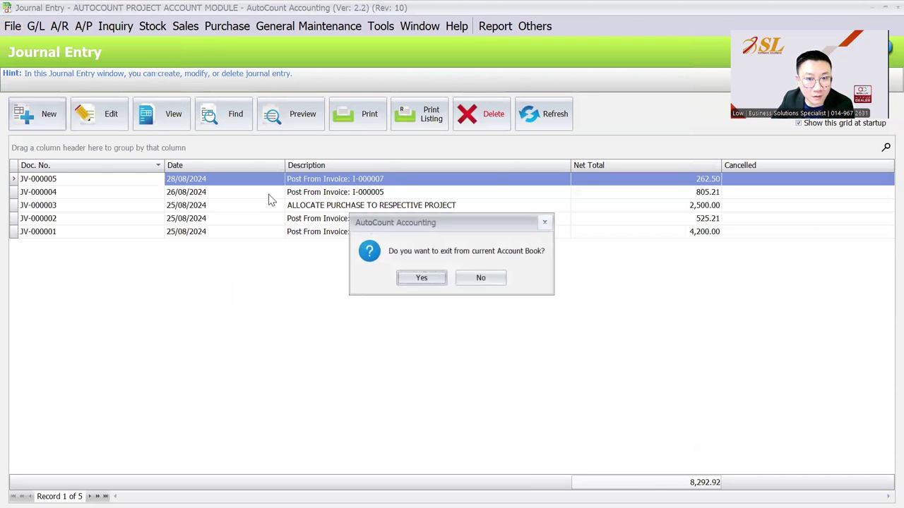
click(428, 282)
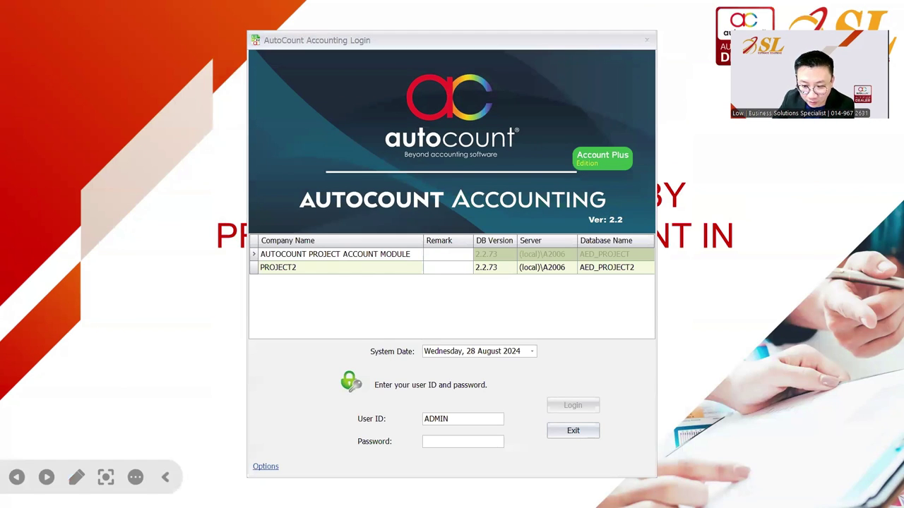
Log in to the AUTOCOUNT PROJECT ACCOUNT MODULE company as ADMIN with the account password.
click(463, 442)
text(*****)
key(Return)
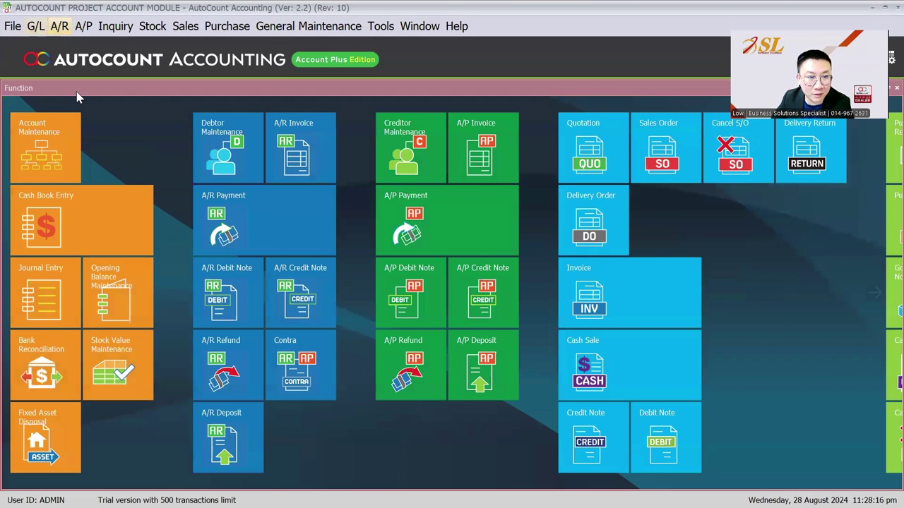
Create a new journal entry and add a first line for the SALARIES account.
click(36, 26)
click(57, 69)
click(63, 120)
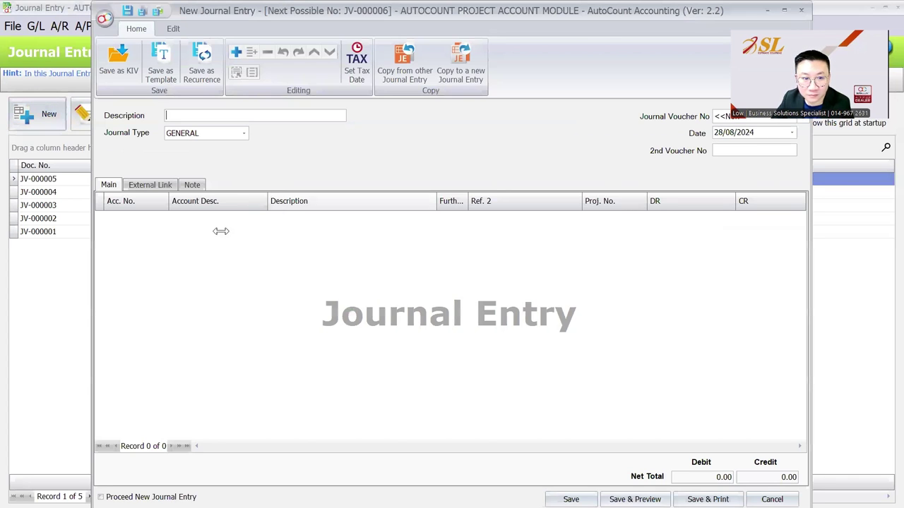
right_click(223, 239)
click(257, 252)
click(141, 218)
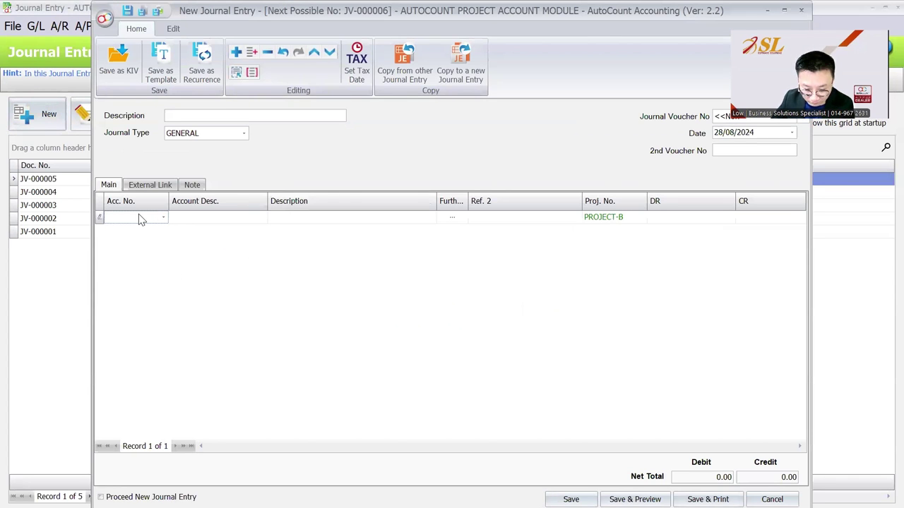
text(SALAR)
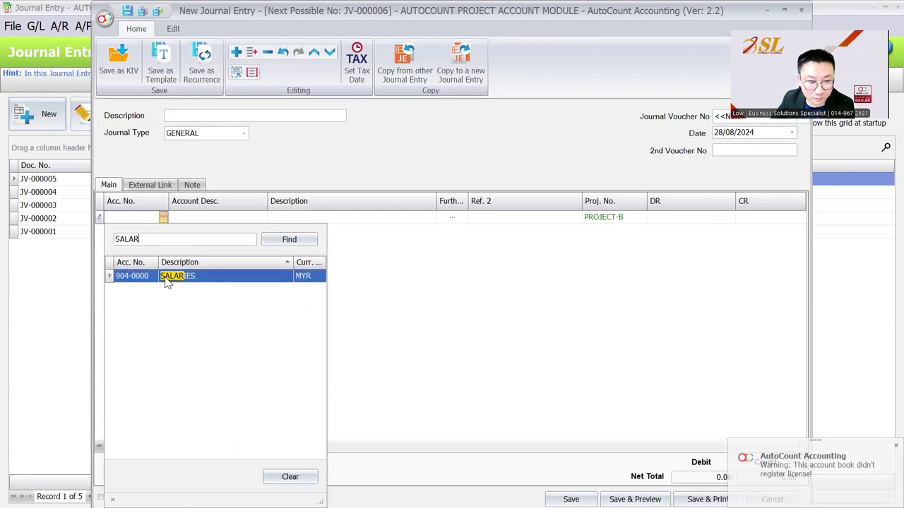
click(167, 276)
Add a second line for the SALARIES account to the journal entry.
right_click(192, 273)
click(221, 278)
click(163, 232)
text(SALA)
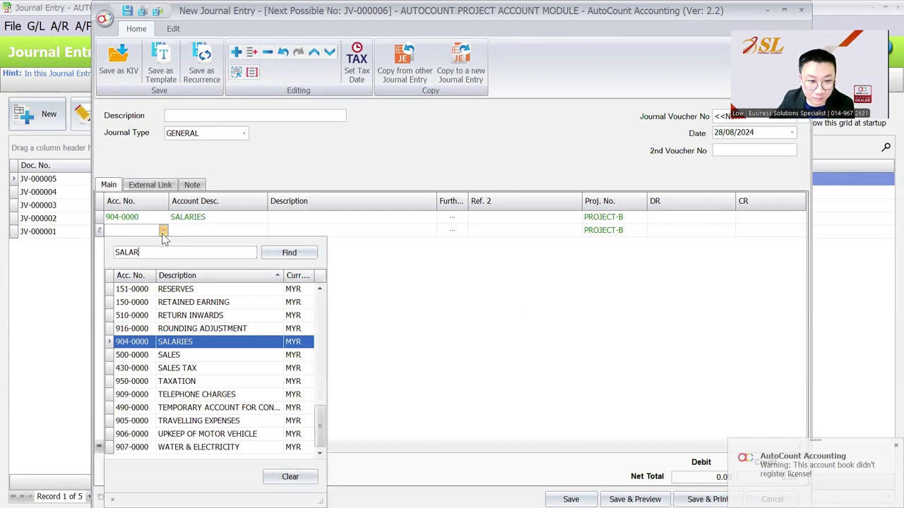
text(R)
click(169, 289)
Set the project number to PROJECT-A on the first salaries line and HQ on the second.
click(614, 218)
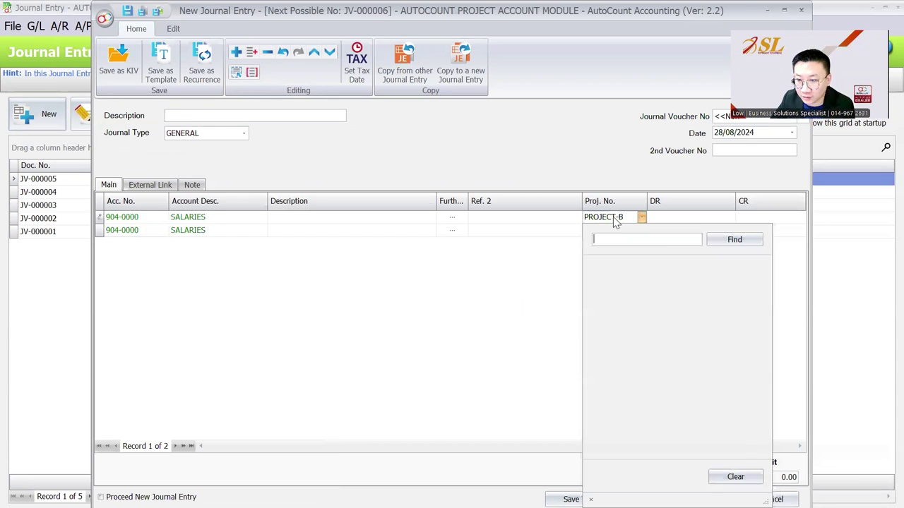
click(617, 290)
click(614, 231)
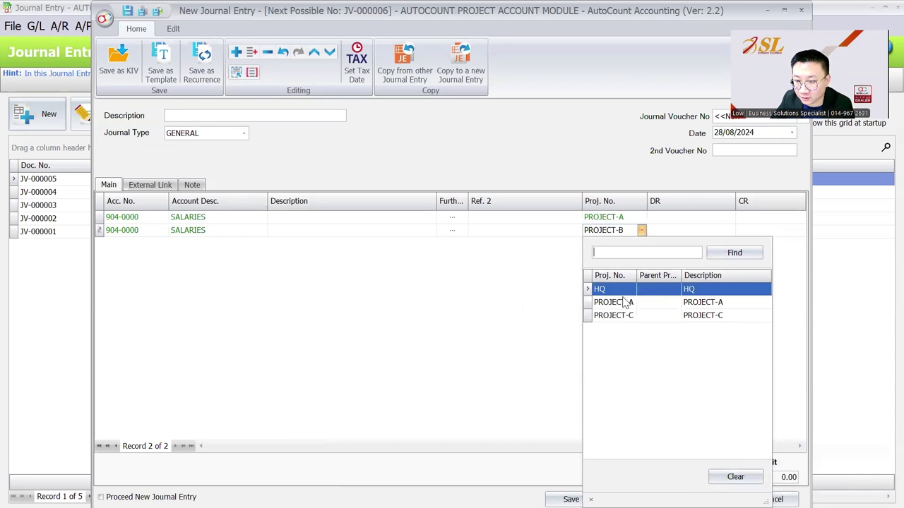
click(626, 290)
Enter a 1500 debit for PROJECT-A and a 1500 credit for HQ, and save the journal entry.
click(727, 218)
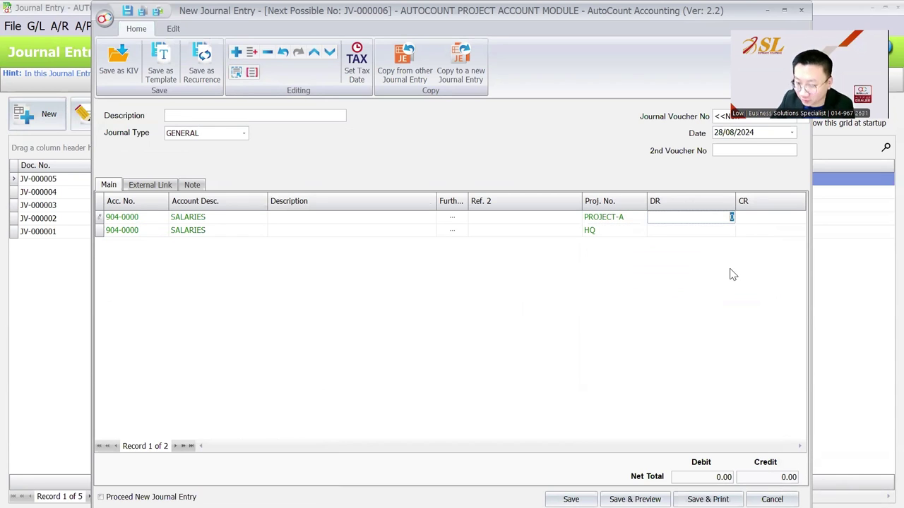
text(1500)
key(Tab)
key(Down)
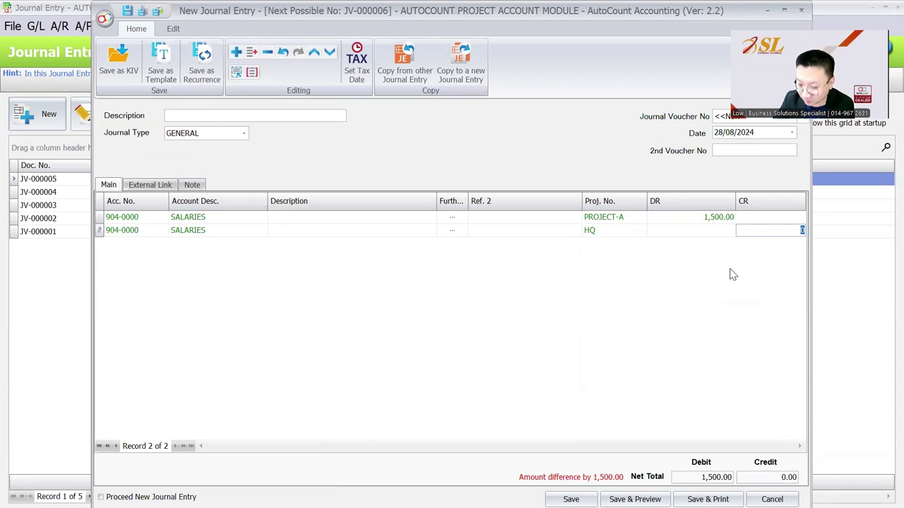
text(16500)
key(BackSpace)
key(BackSpace)
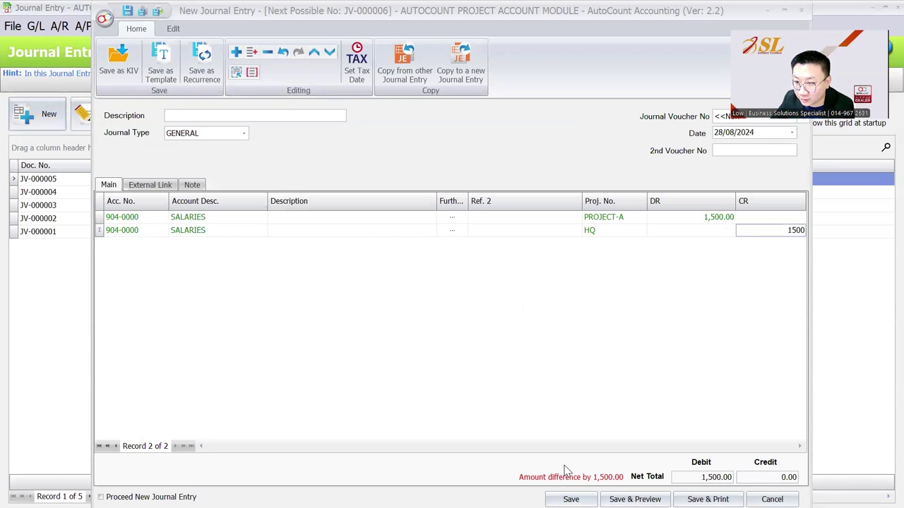
click(570, 500)
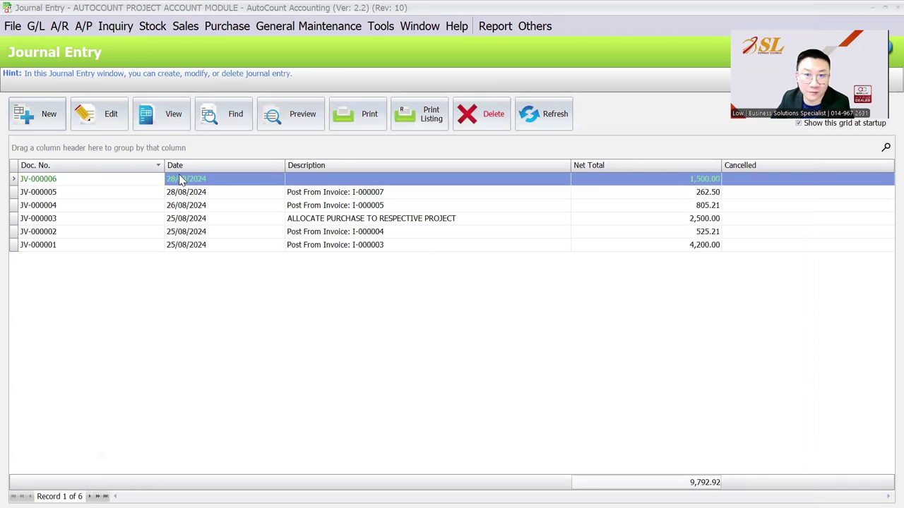
mouse_move(490, 491)
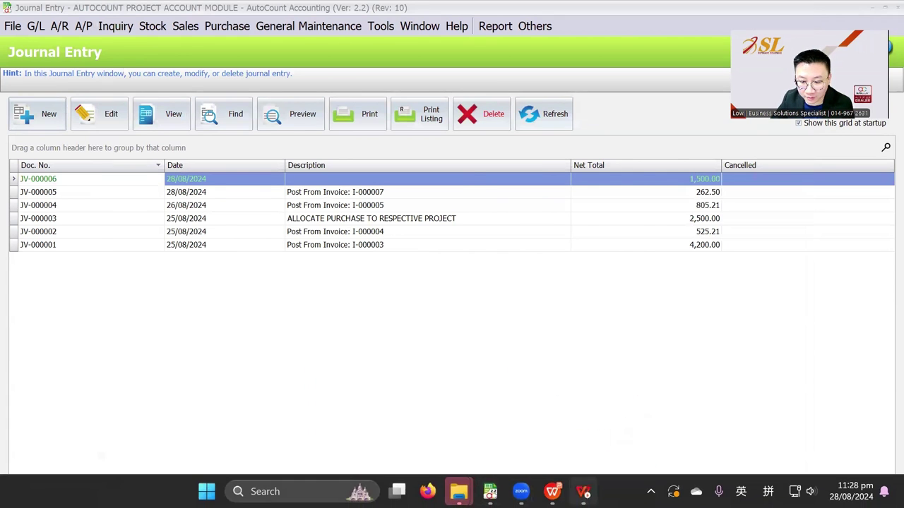
Switch to the presentation, advance to the slide about asking for project/department before knock-off, and return to AutoCount Accounting.
click(583, 491)
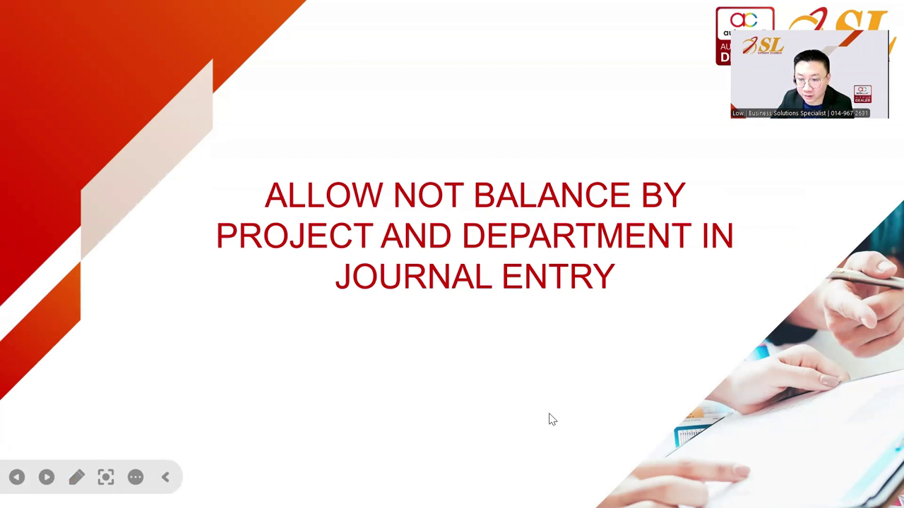
click(46, 477)
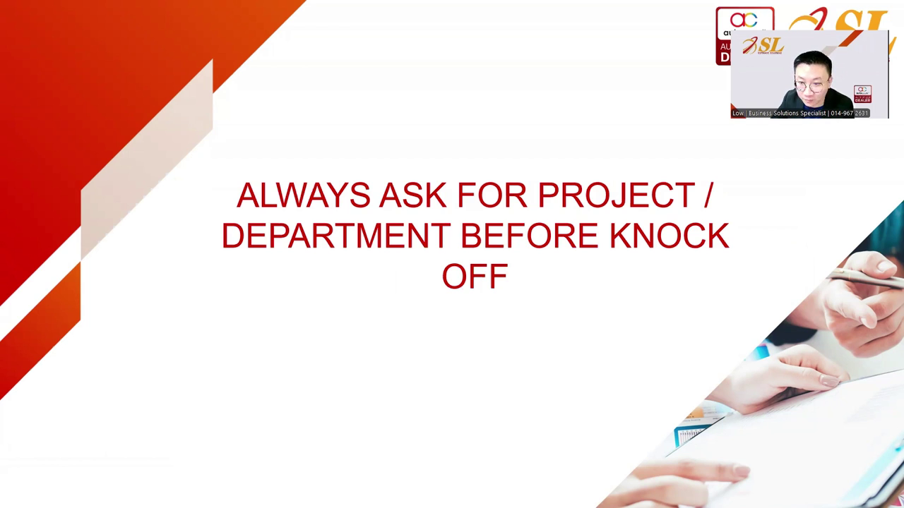
key(alt+Tab)
In the G/L posting options, disable project posting in payment, contra and refund and first-detail footer posting, and enable asking for project/department when knocking off.
click(390, 27)
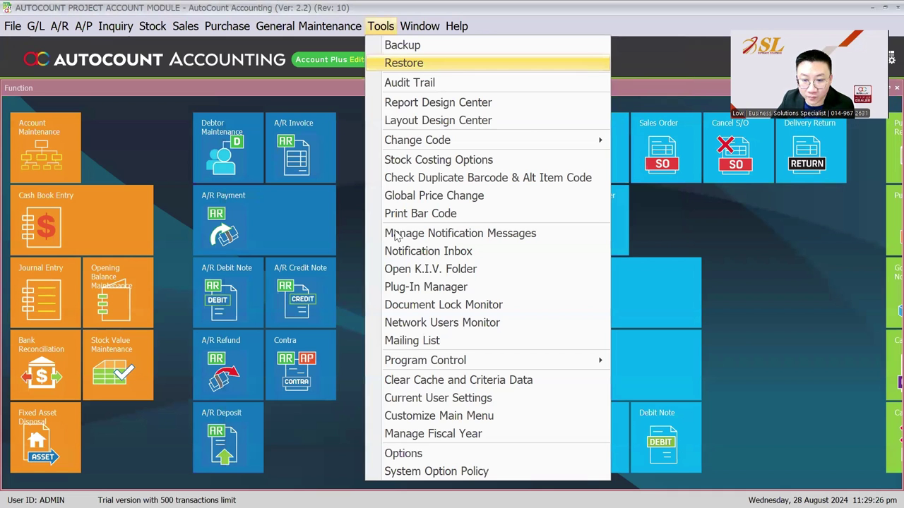
click(403, 454)
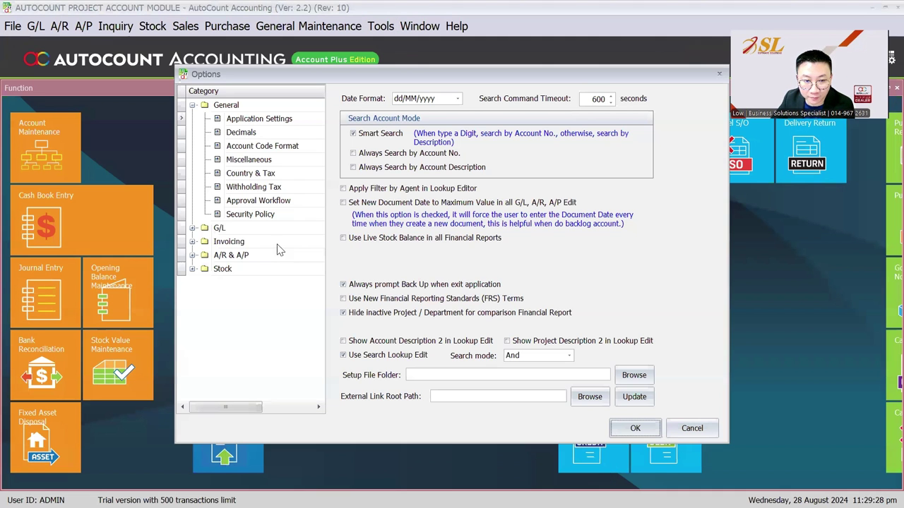
click(244, 229)
click(254, 164)
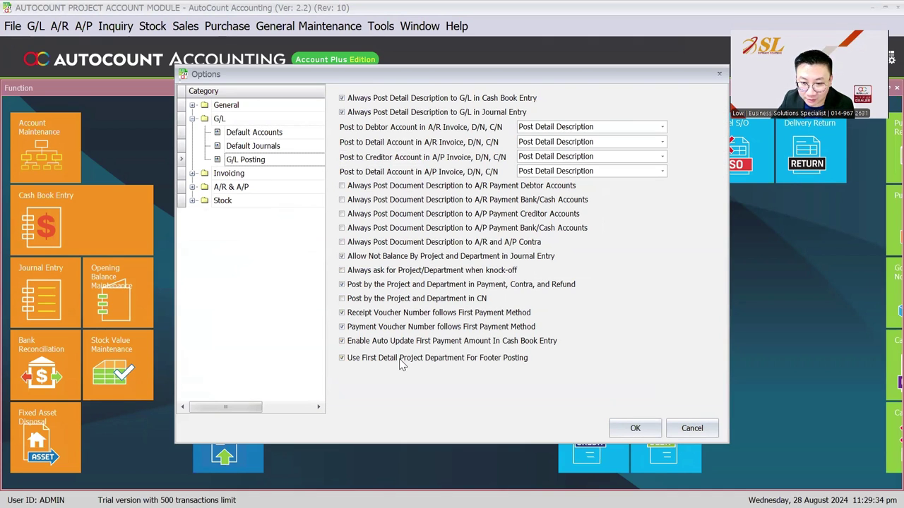
click(405, 285)
click(359, 359)
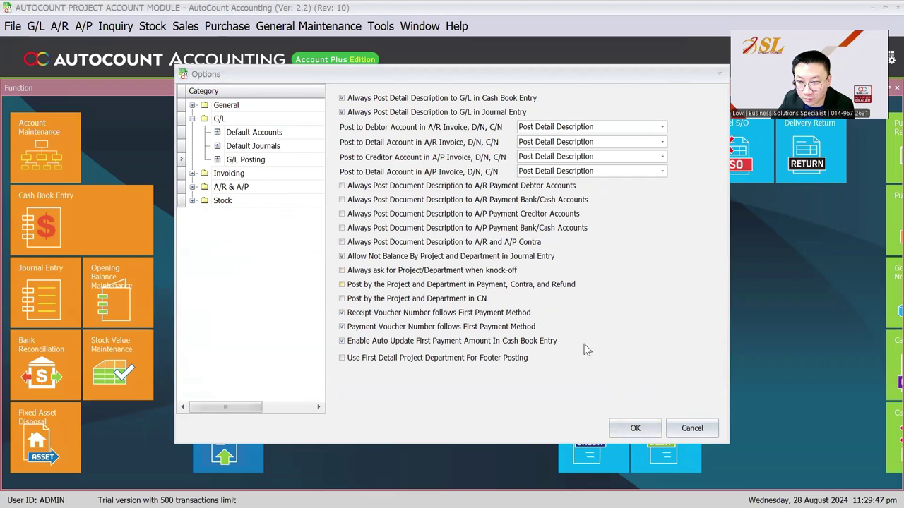
click(470, 275)
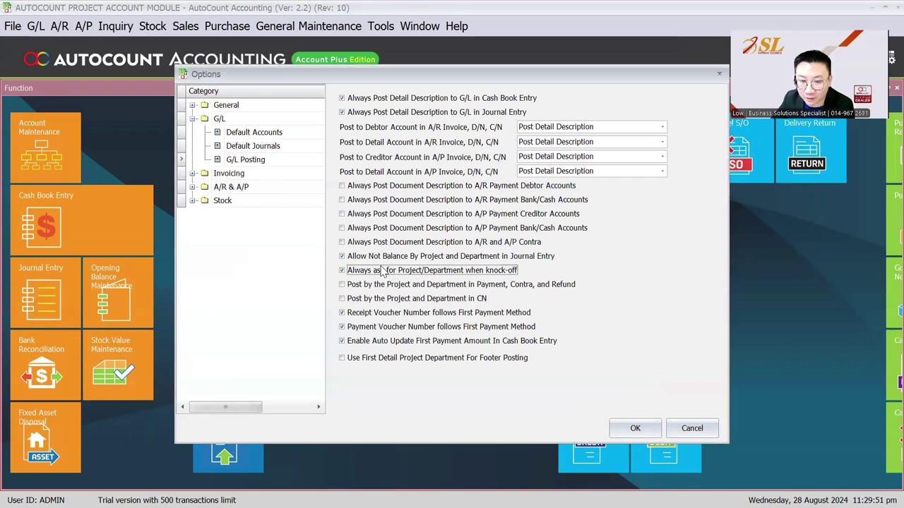
click(622, 430)
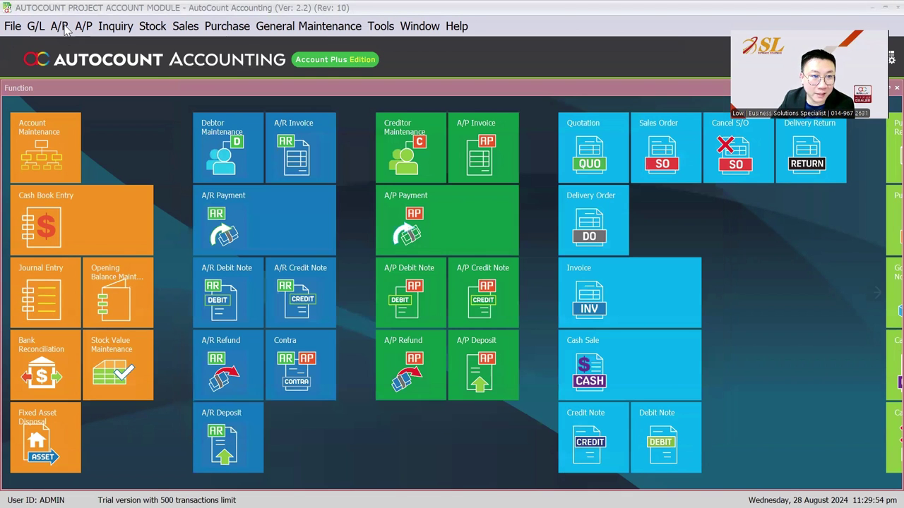
Start a new A/R receive payment for A CUSTOMER with a cash payment of 1500.
click(59, 26)
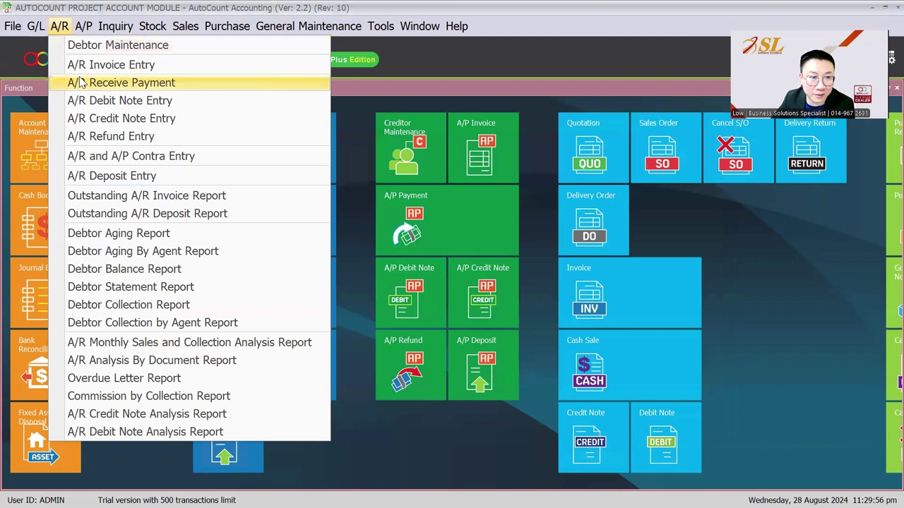
click(82, 80)
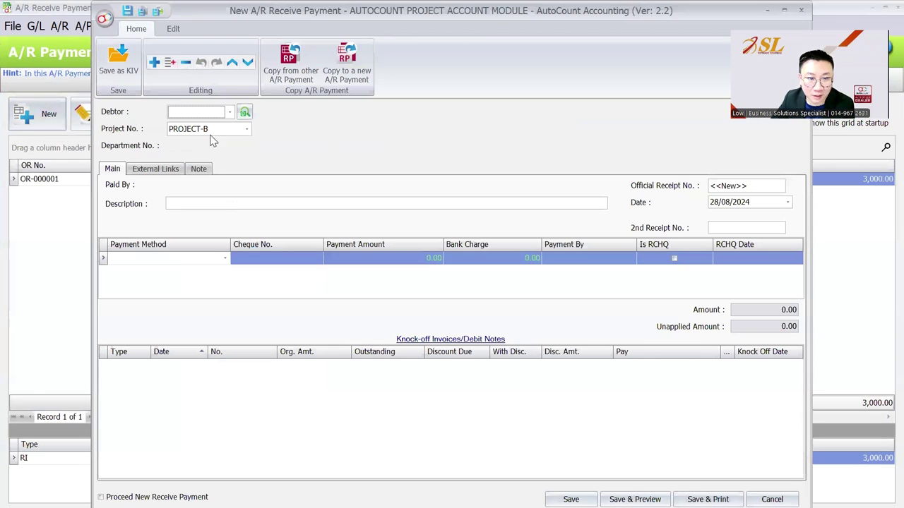
click(229, 113)
click(223, 172)
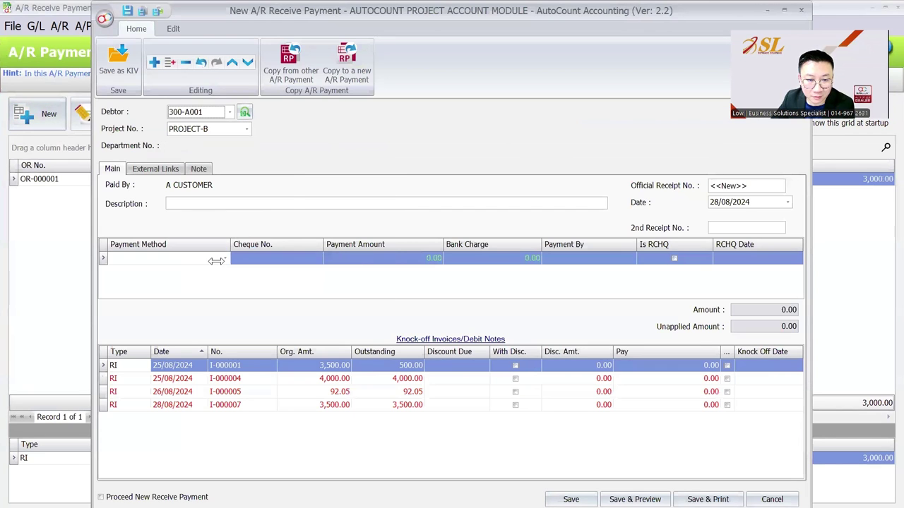
click(225, 258)
click(211, 78)
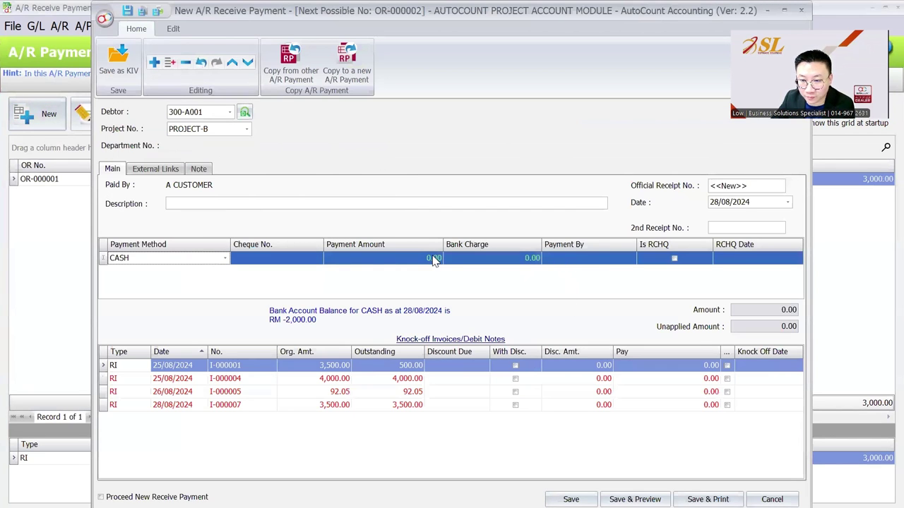
click(381, 260)
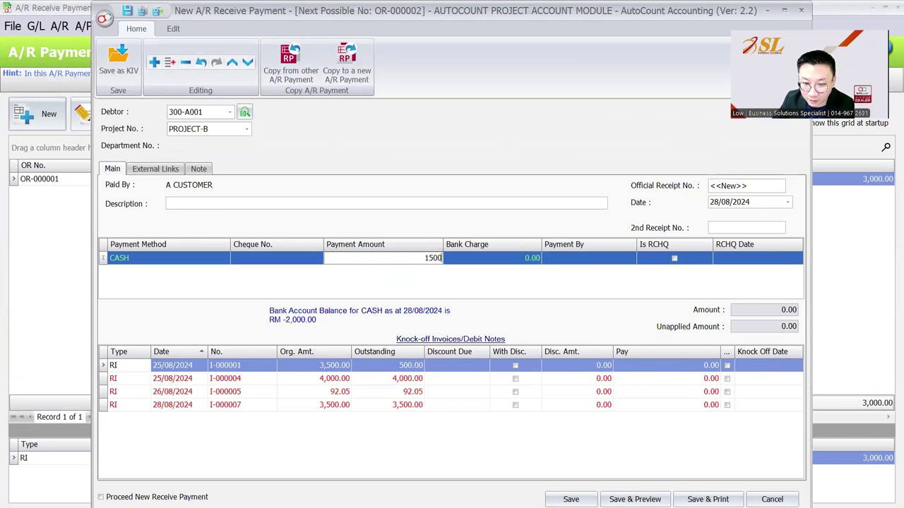
Try to save the payment knocked off against invoice I-000004, view the project choices for its posting, and cancel.
click(728, 379)
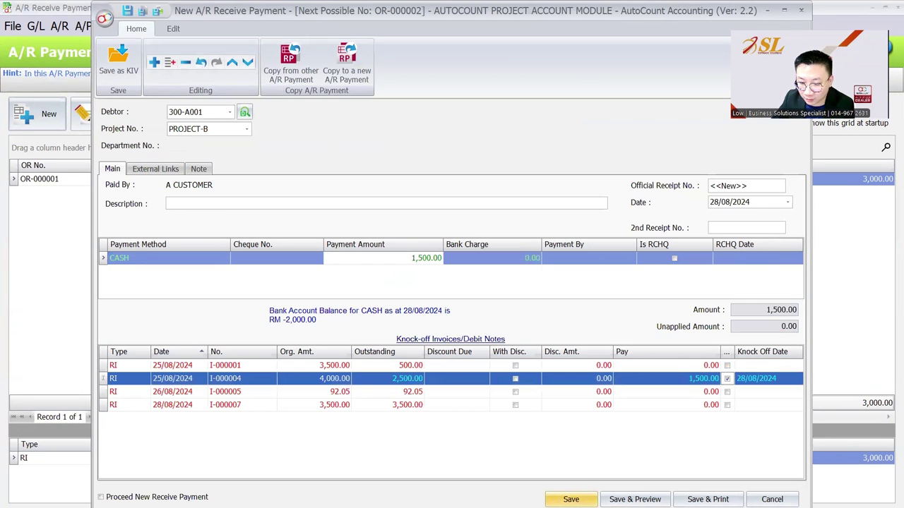
click(571, 499)
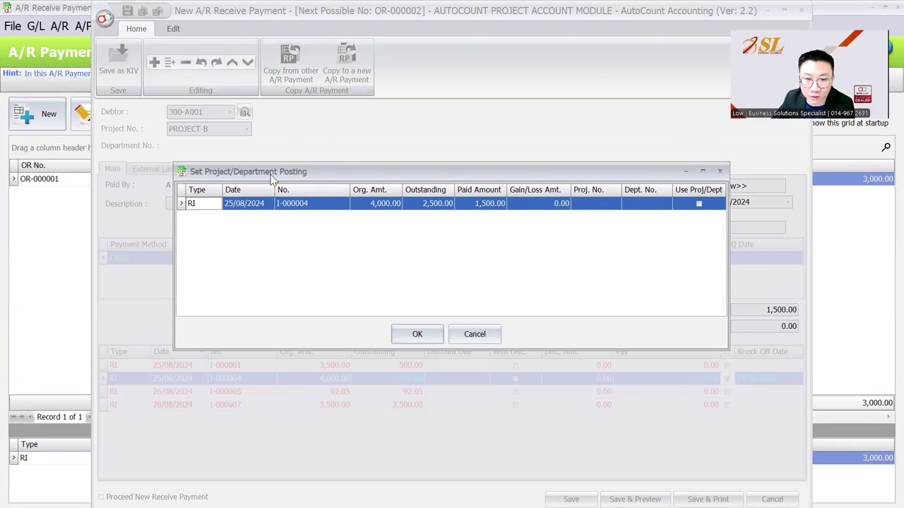
click(595, 208)
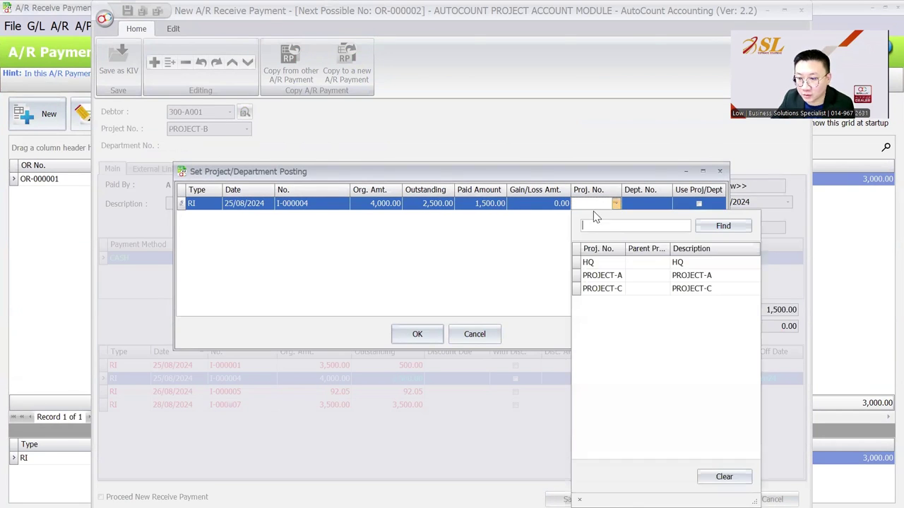
click(484, 333)
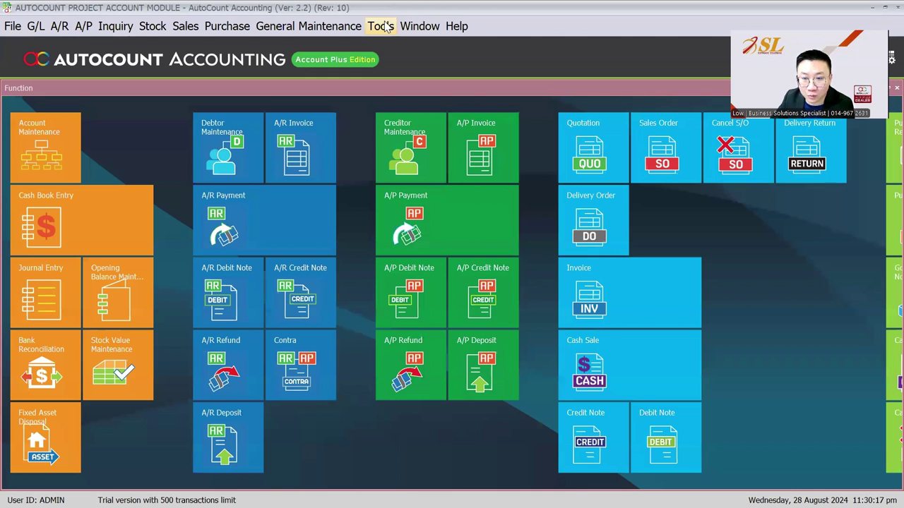
Disable always asking for project/department when knocking off in the G/L posting options and save.
click(385, 26)
click(406, 453)
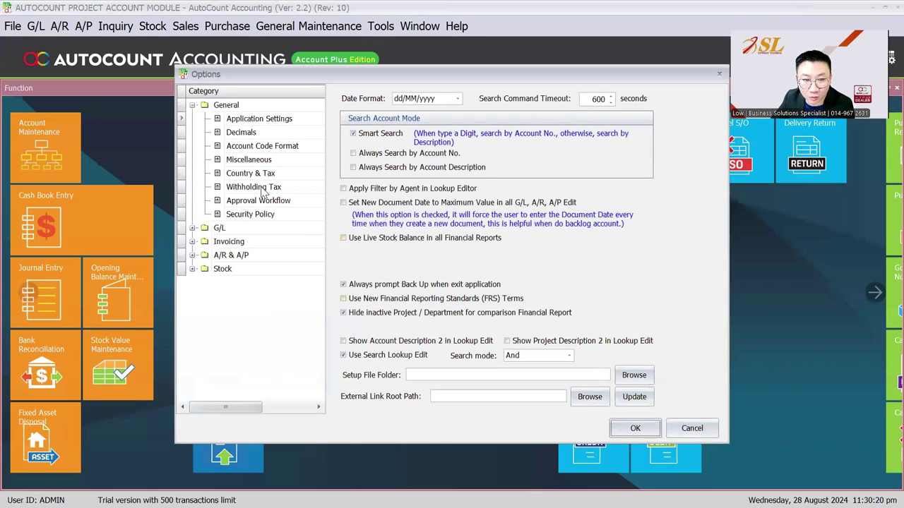
click(224, 228)
click(268, 160)
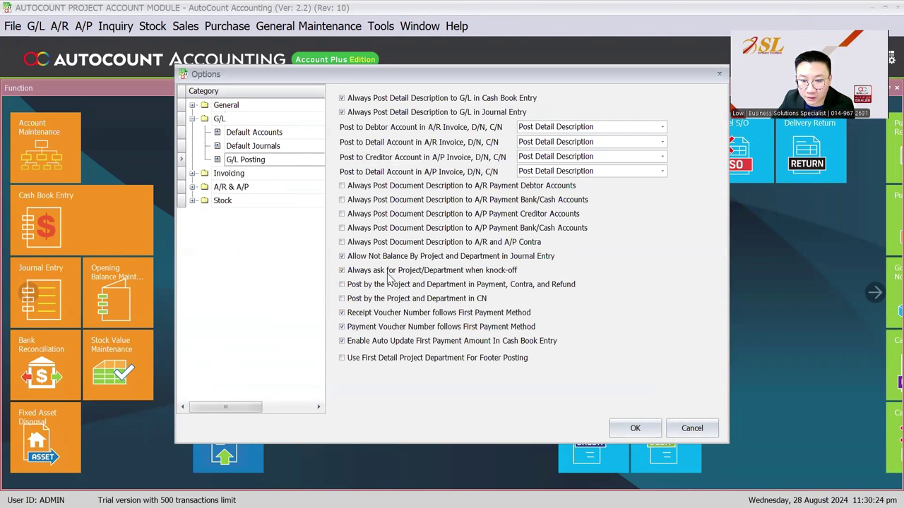
click(632, 429)
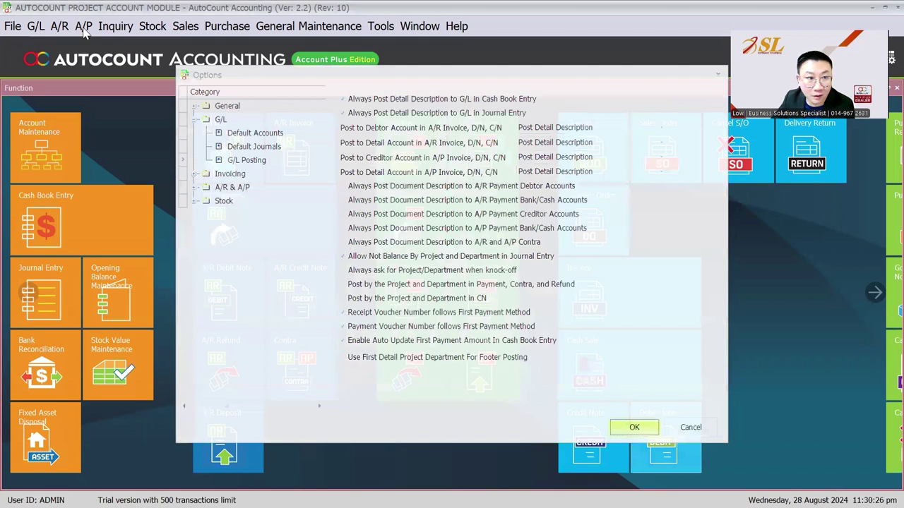
Start a new A/R receive payment for A CUSTOMER and clear its project number.
click(60, 26)
click(86, 84)
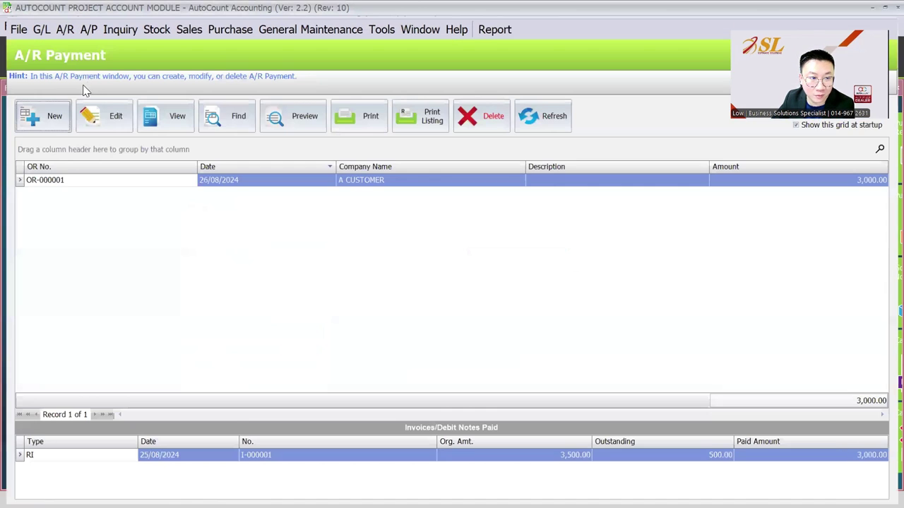
click(36, 115)
click(230, 111)
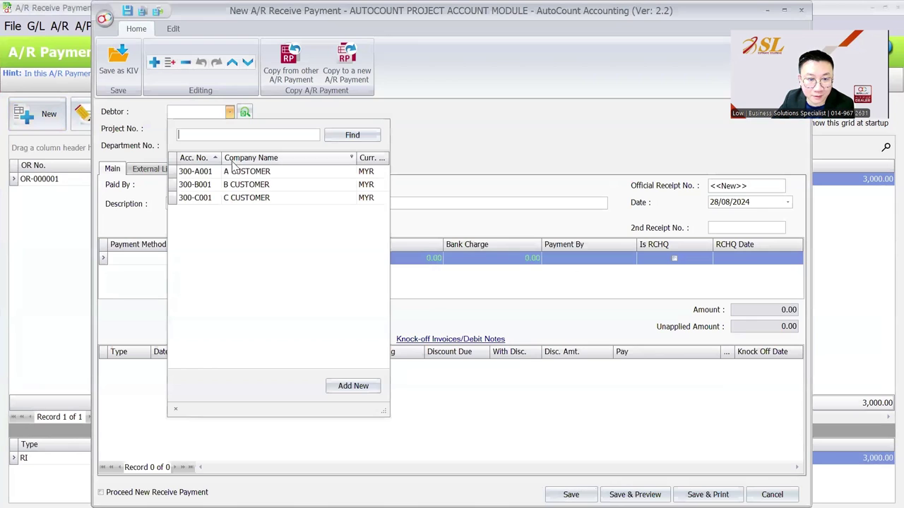
click(235, 172)
click(243, 129)
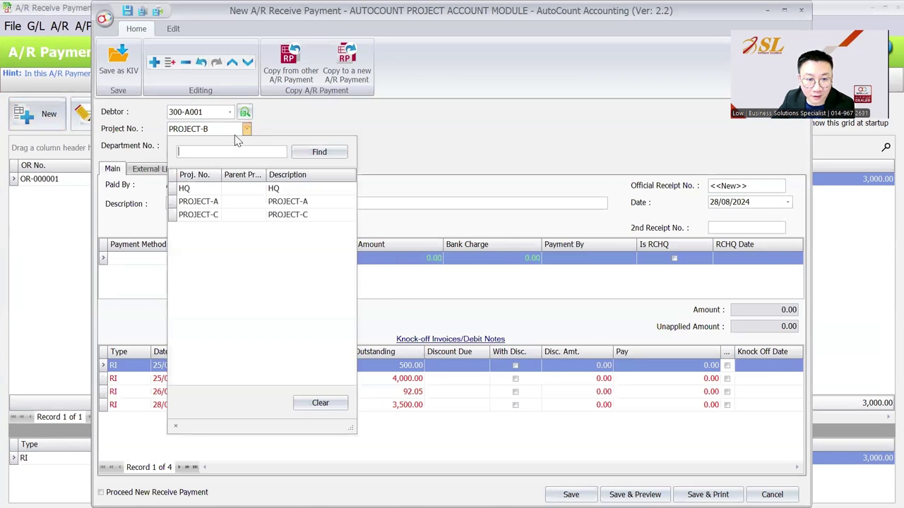
click(318, 404)
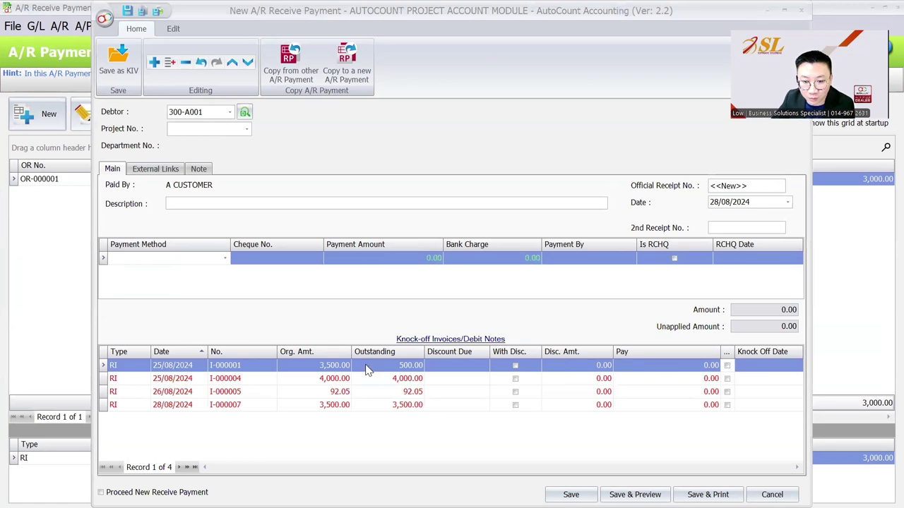
Check the project number on outstanding invoice I-000001 and return to the payment.
click(340, 370)
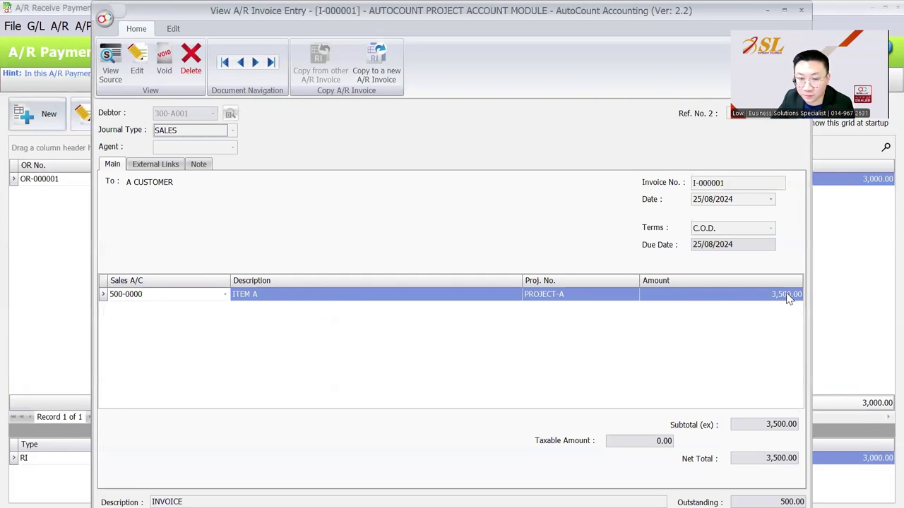
key(Escape)
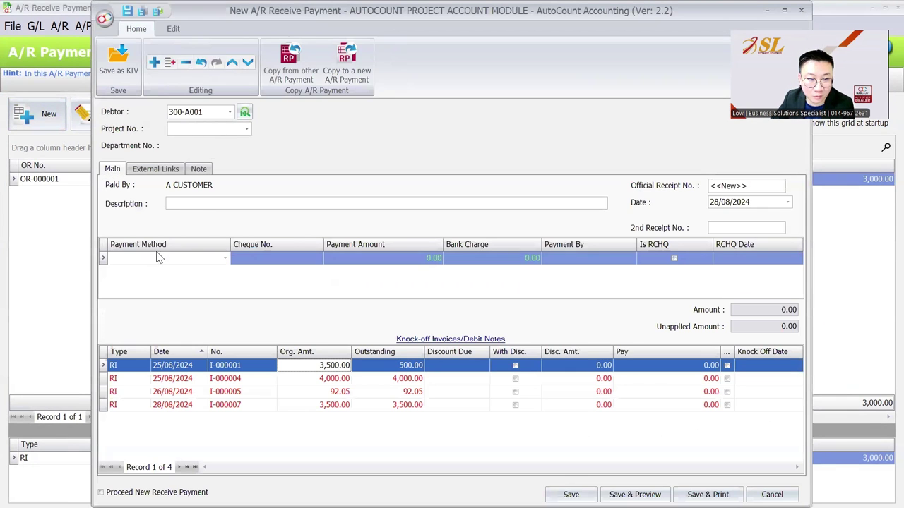
Enter a 500 cash payment, knock it off against invoice I-000004, and save the payment.
click(160, 259)
click(177, 85)
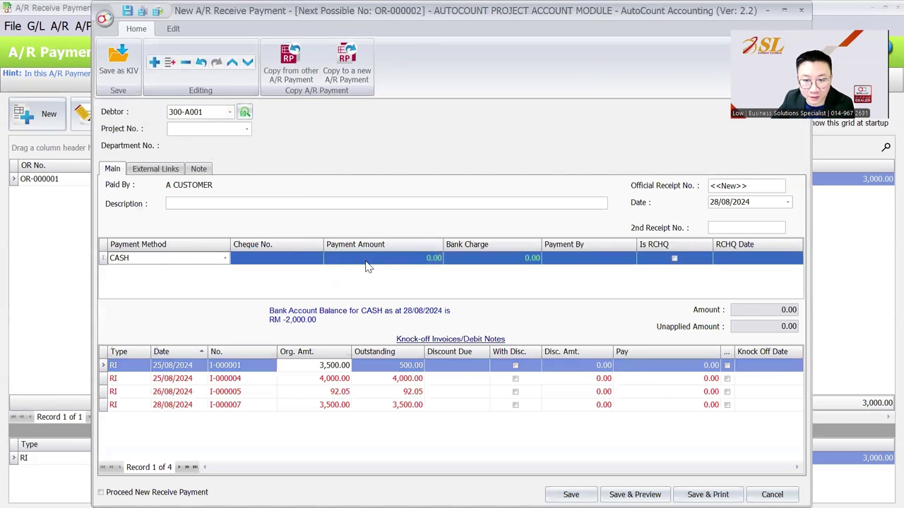
click(366, 260)
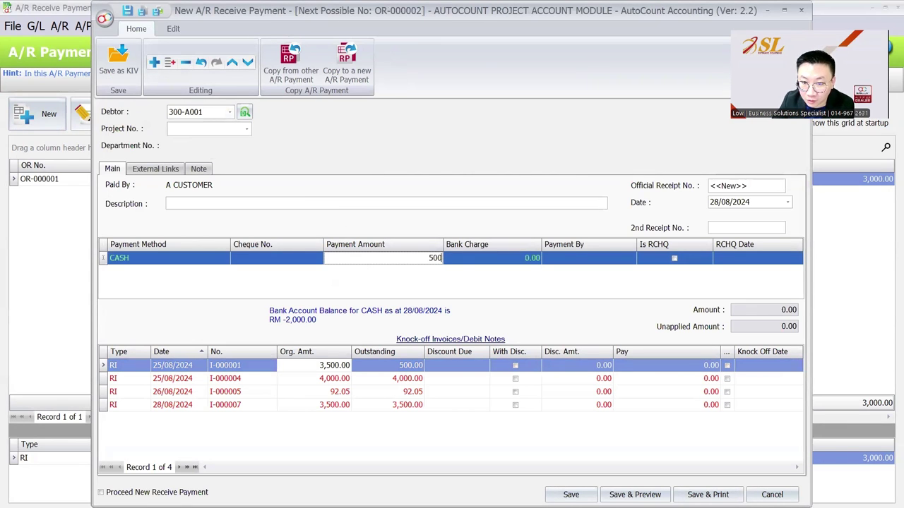
click(727, 379)
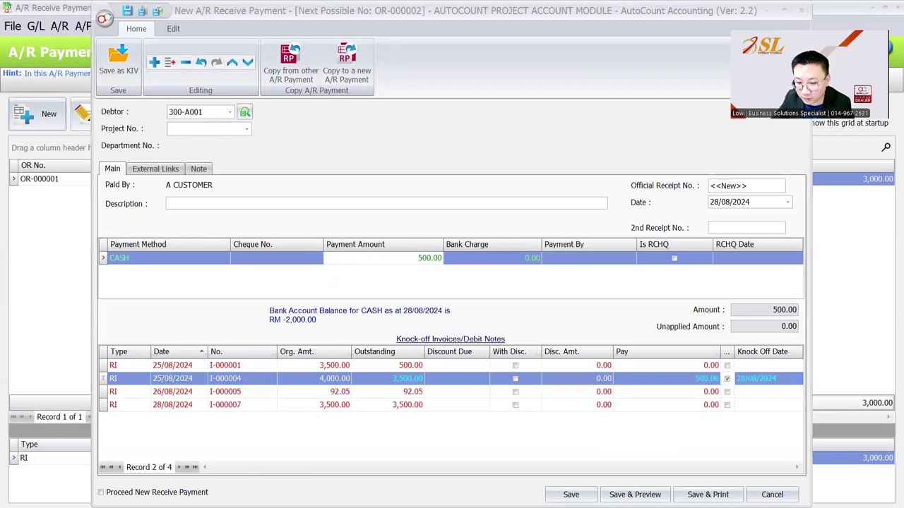
click(570, 494)
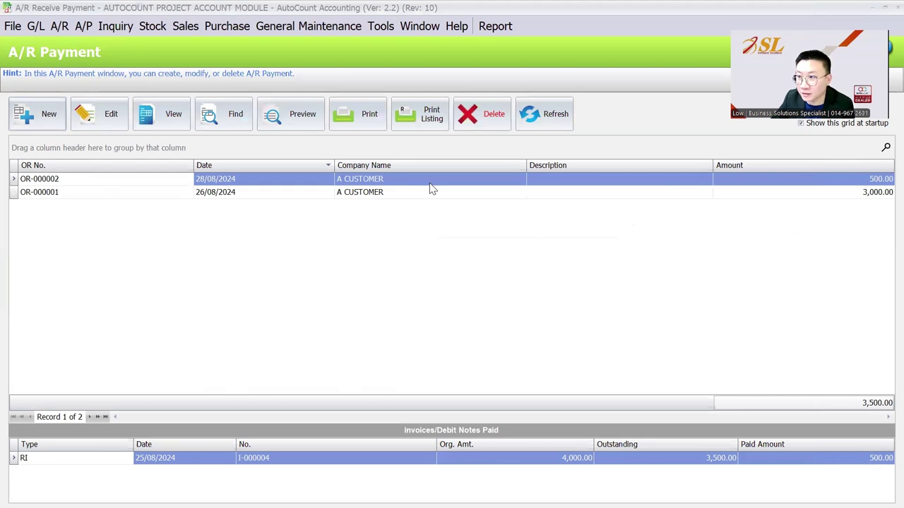
View the posting details of the saved 500 payment with projects shown, and check each line's project number.
click(170, 115)
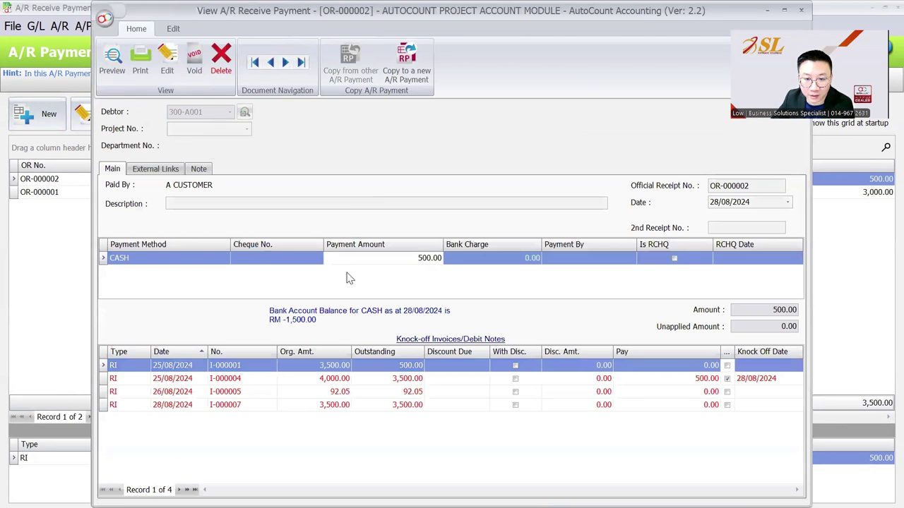
click(176, 29)
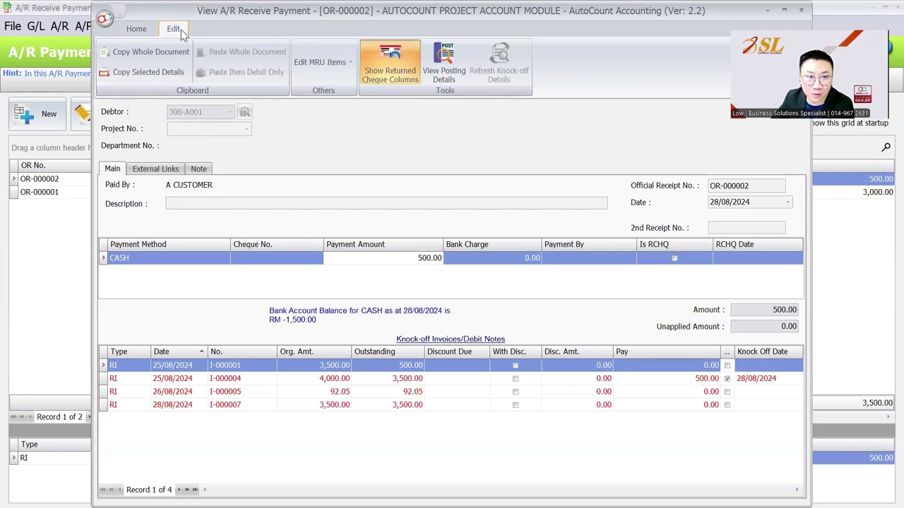
click(446, 80)
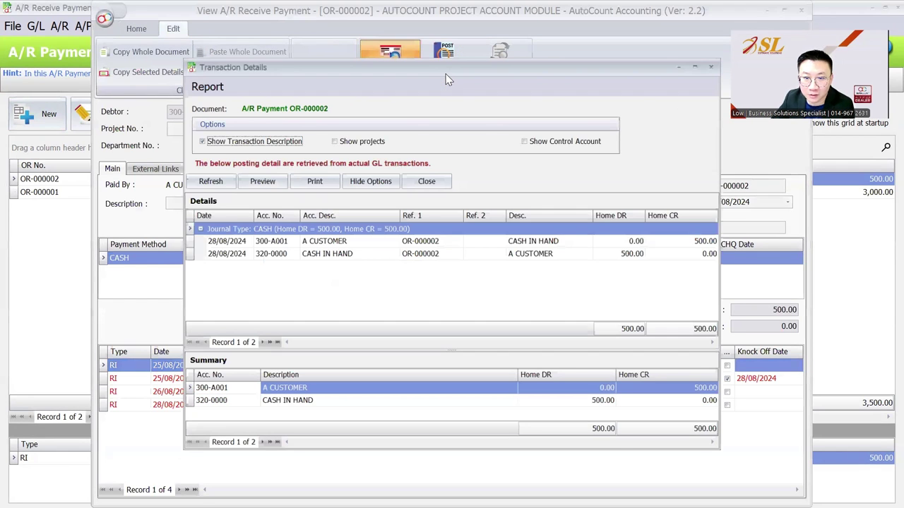
click(356, 135)
click(199, 177)
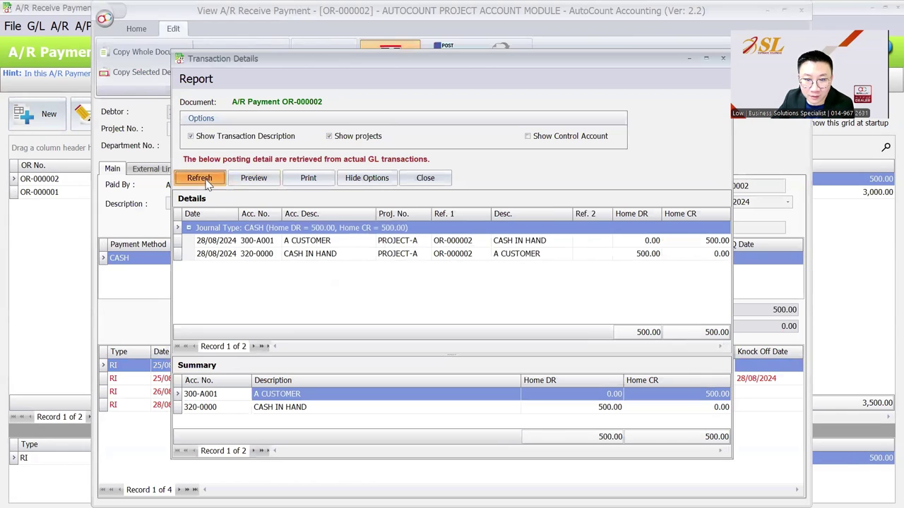
click(415, 244)
click(415, 257)
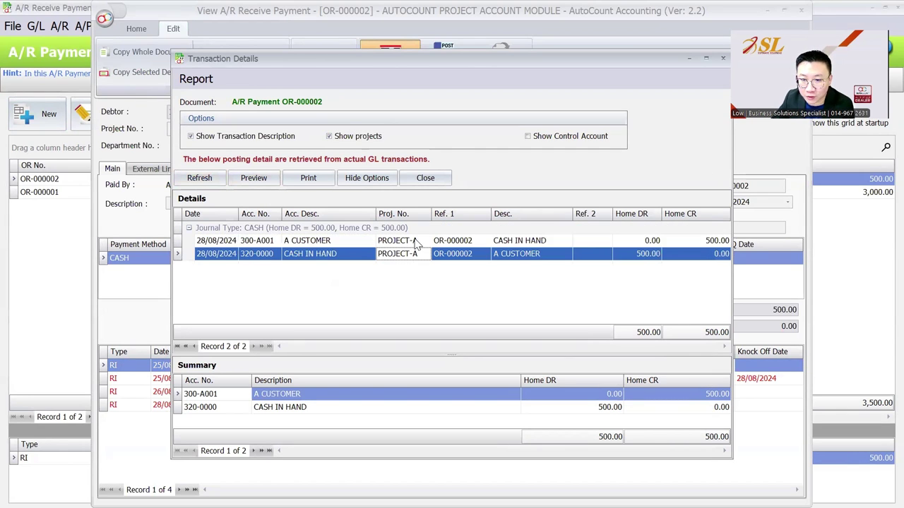
key(Up)
click(416, 255)
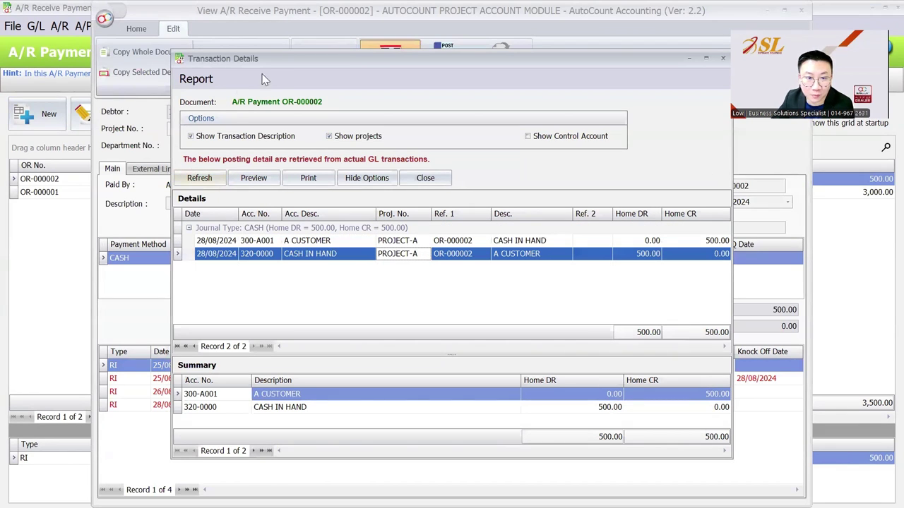
drag(282, 62, 345, 54)
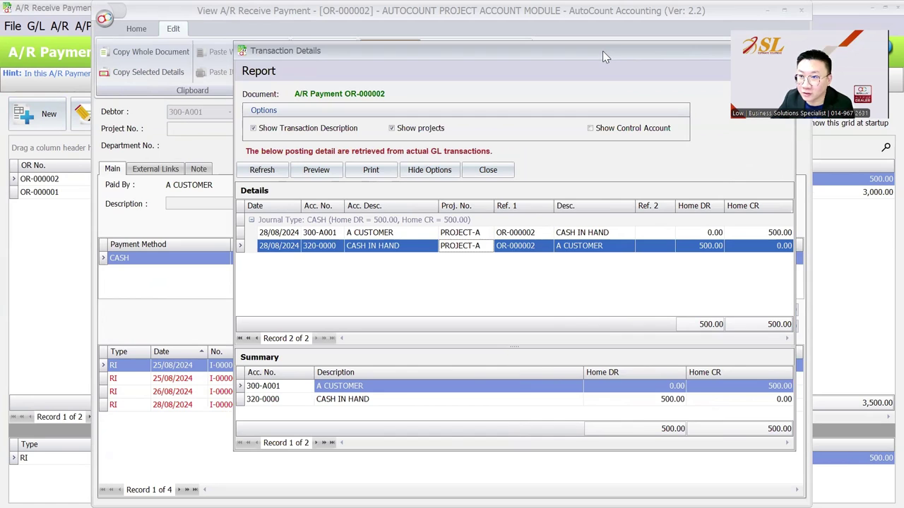
drag(602, 51, 468, 60)
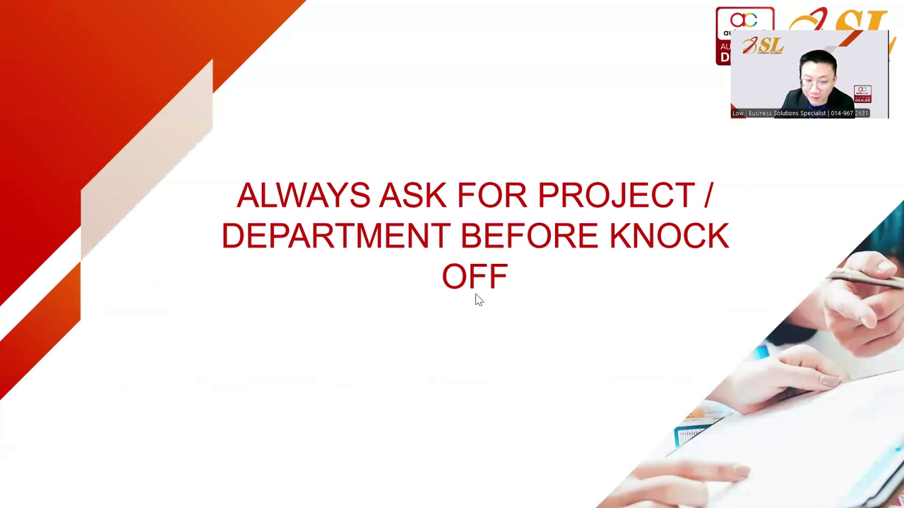
click(476, 300)
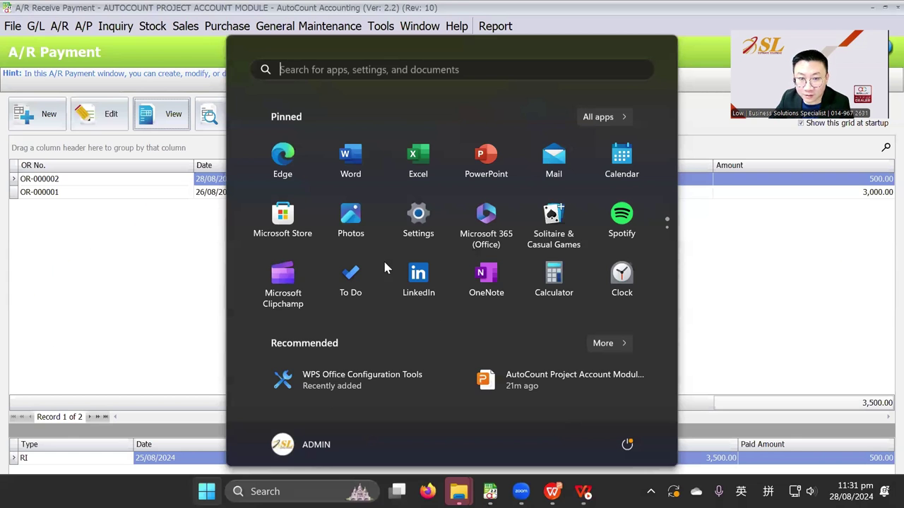
Enable posting by project and department in payment, contra and refund in the G/L posting options and confirm.
click(232, 196)
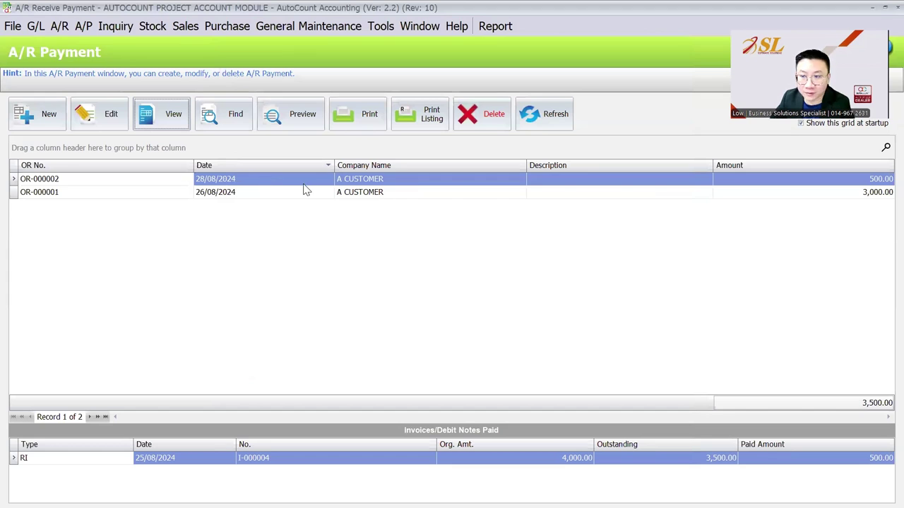
click(380, 26)
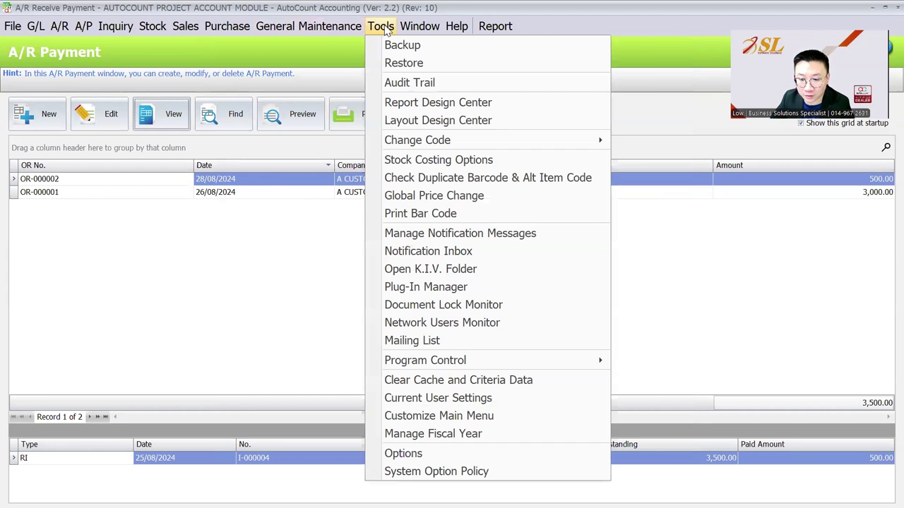
click(407, 453)
click(279, 234)
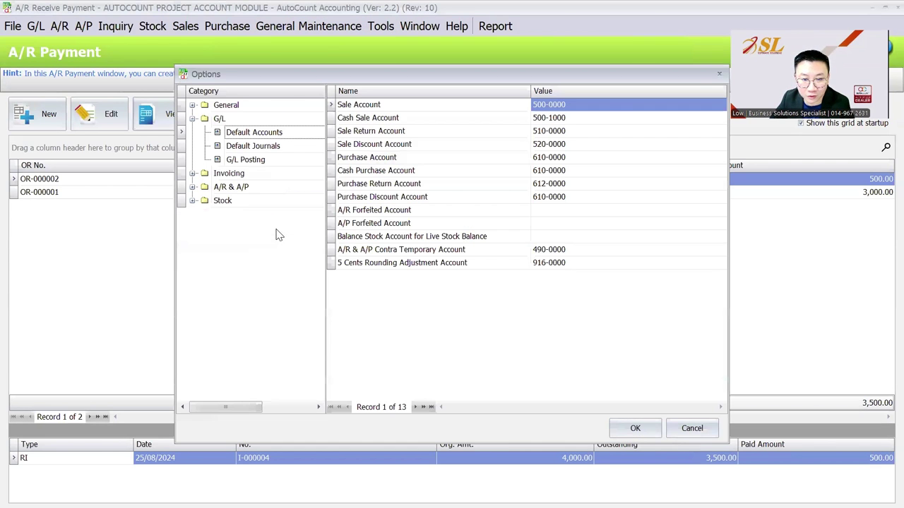
click(281, 163)
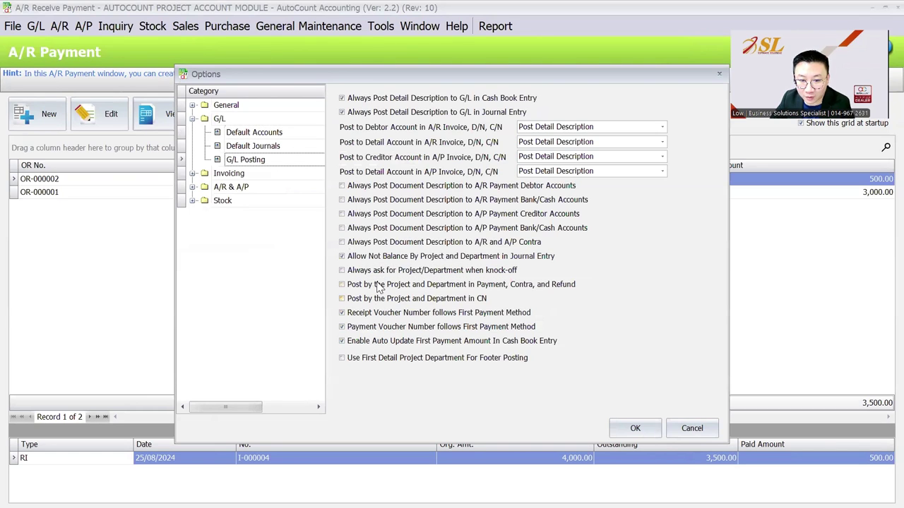
click(375, 286)
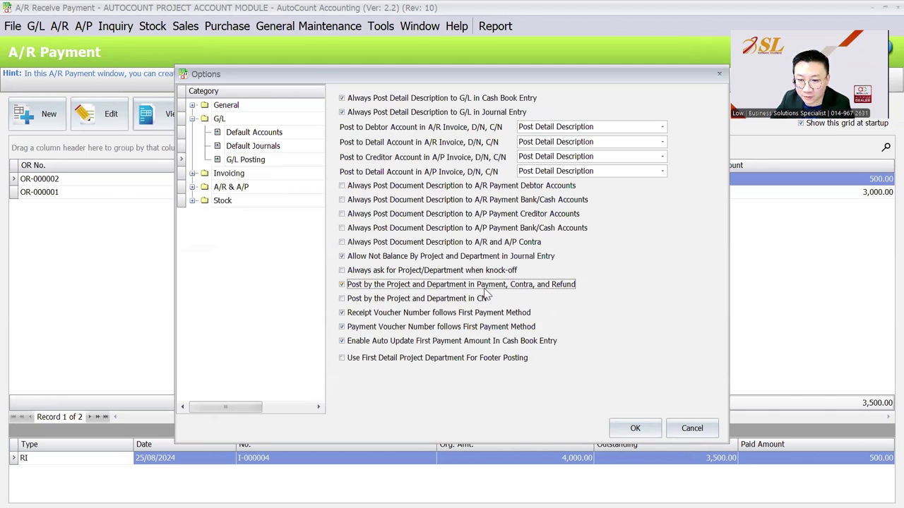
click(635, 428)
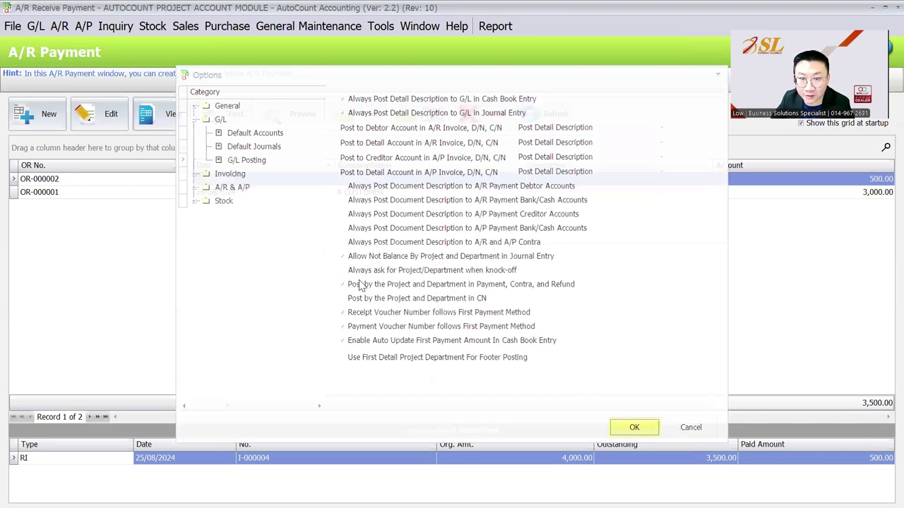
Clear the form cache and collect memory in the Clear Cache and Criteria Data utility.
click(12, 26)
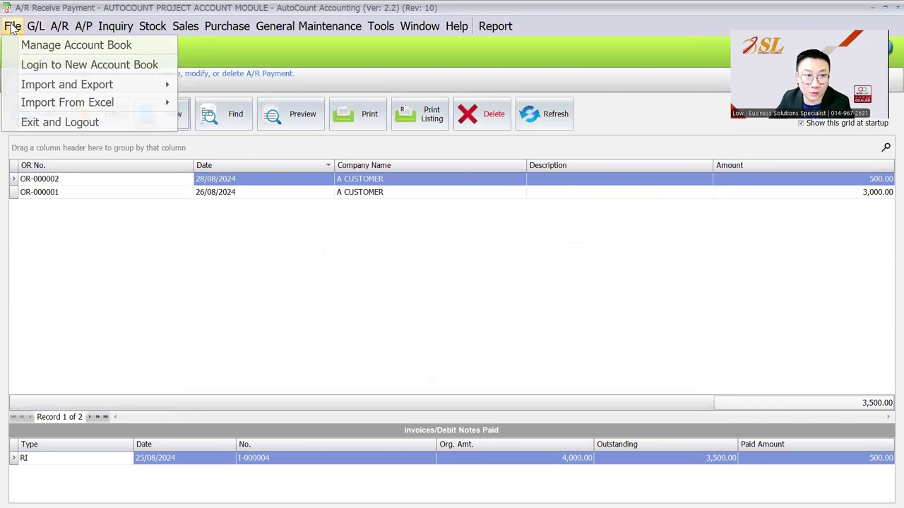
click(381, 26)
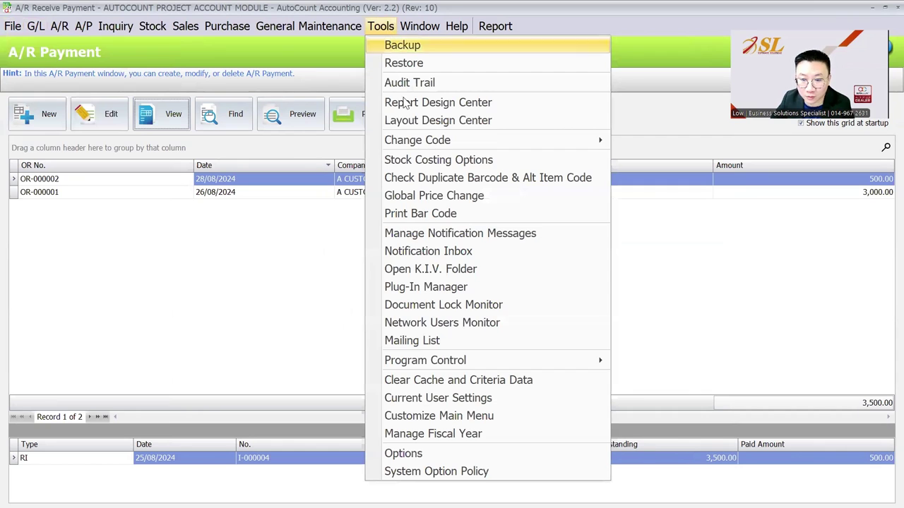
click(421, 381)
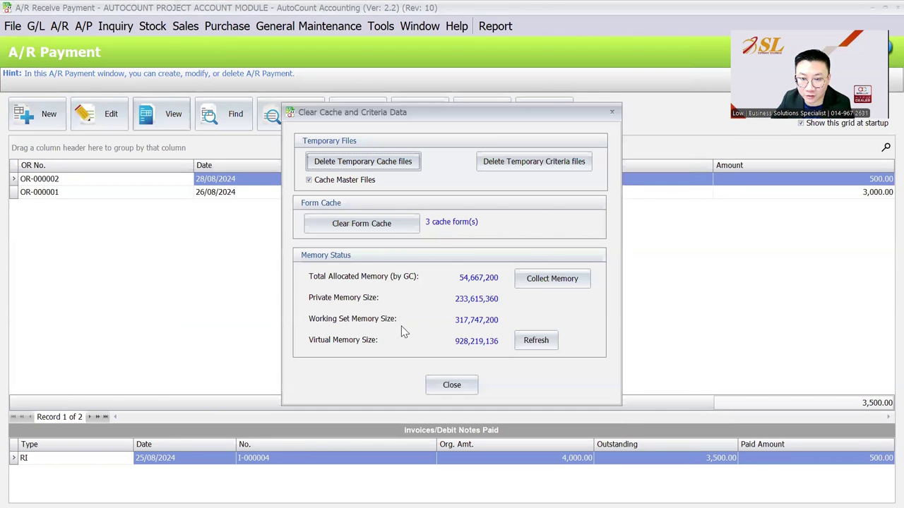
click(396, 224)
click(423, 275)
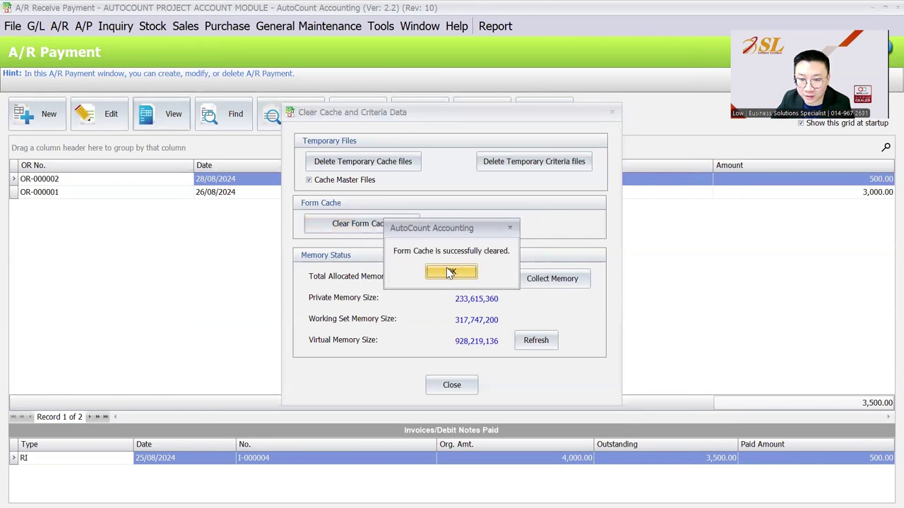
click(448, 271)
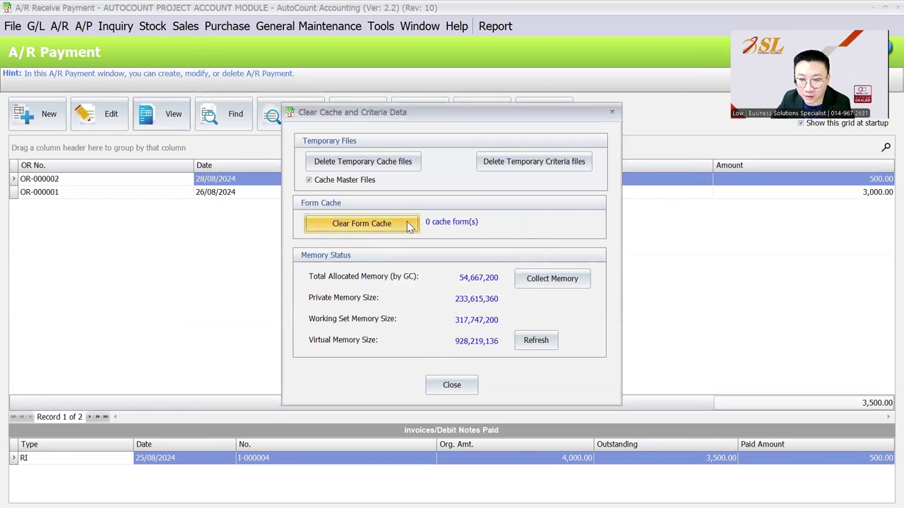
click(552, 278)
click(536, 340)
click(468, 383)
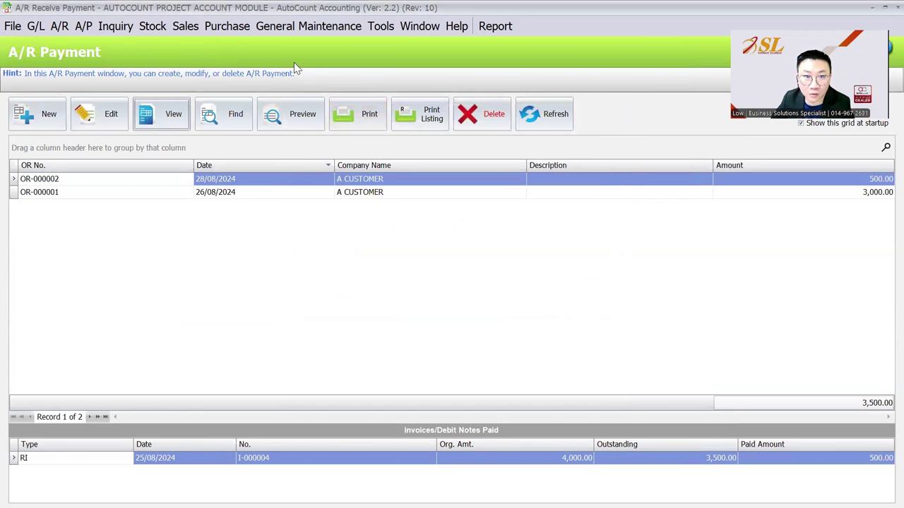
Create a new A/R receive payment with A CUSTOMER (300-A001) as the debtor.
click(59, 27)
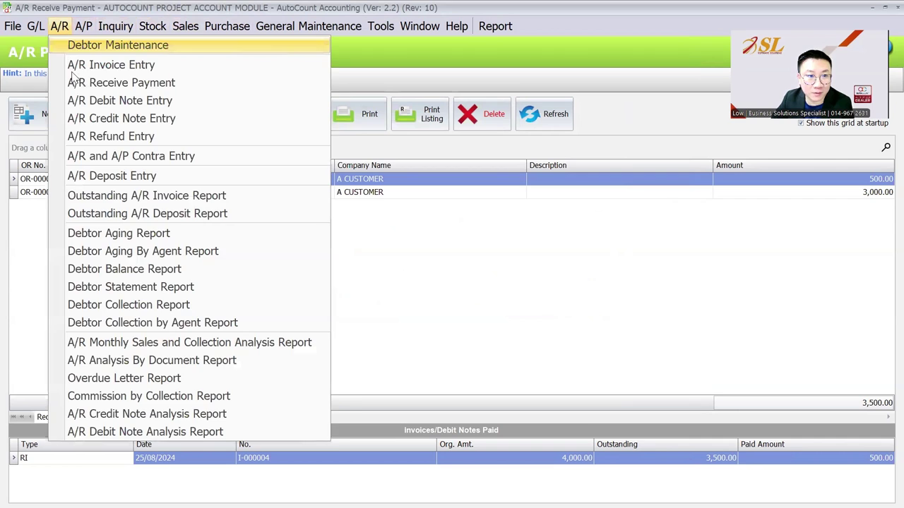
click(77, 83)
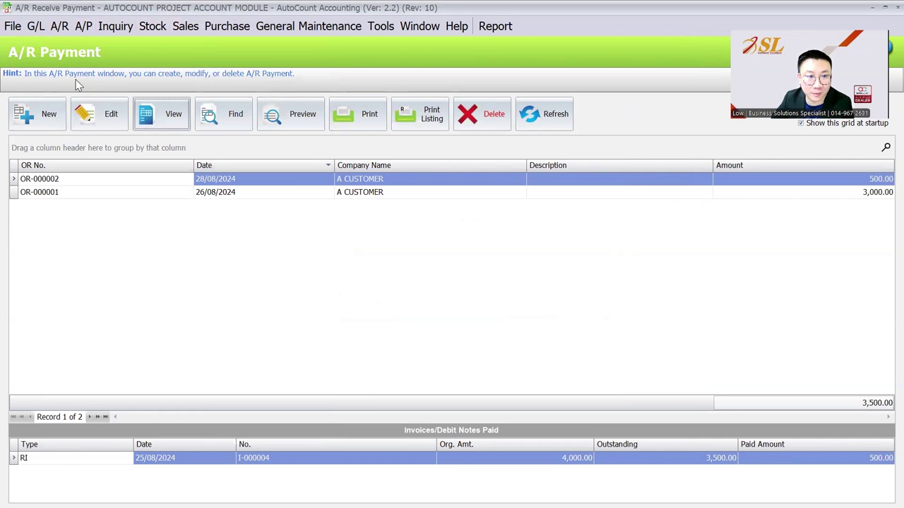
click(41, 113)
click(203, 131)
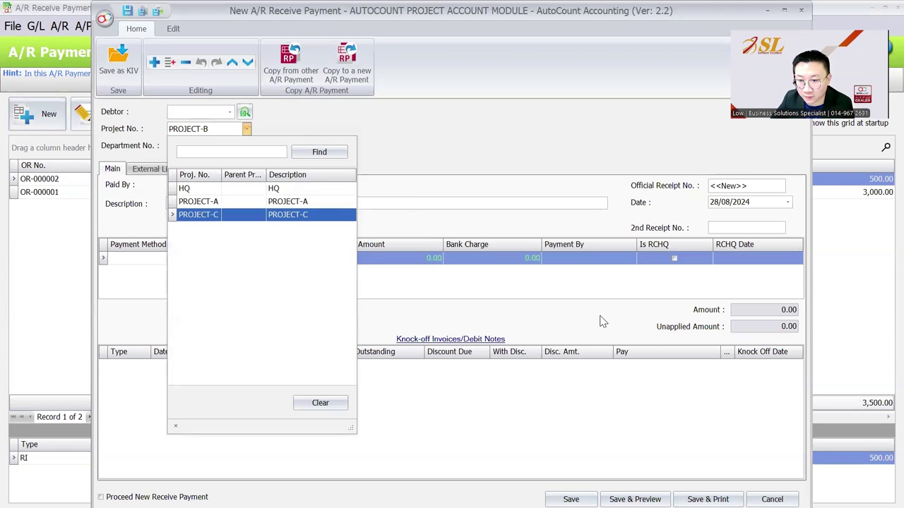
click(551, 315)
click(215, 113)
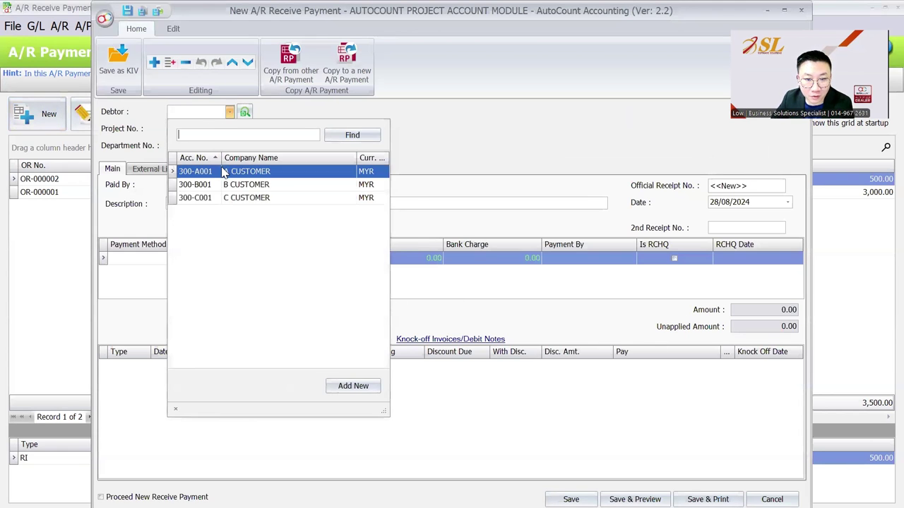
click(201, 174)
Check the project numbers on outstanding invoices I-000004 and I-000007 and return to the payment.
double_click(374, 382)
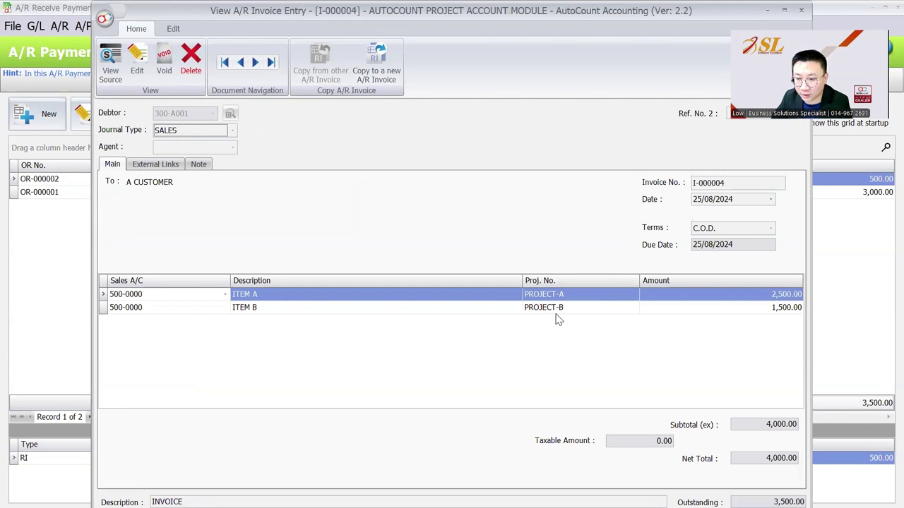
key(Escape)
click(403, 379)
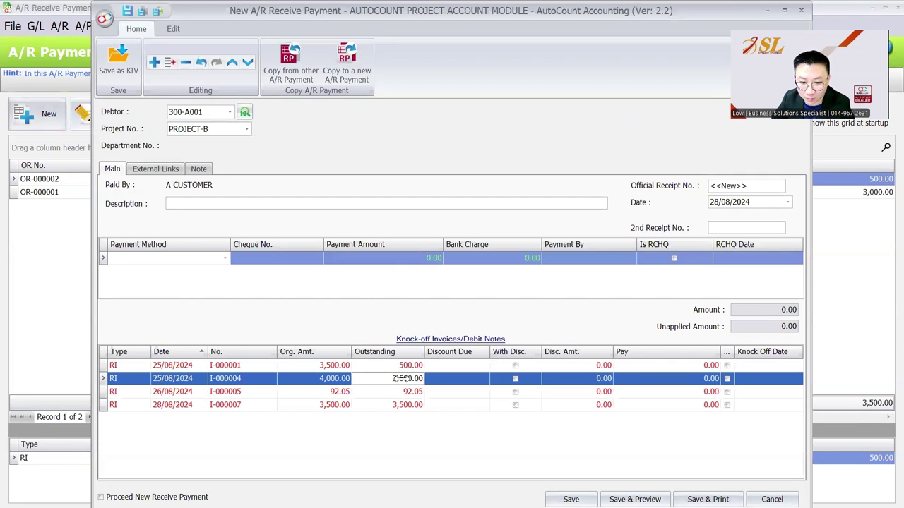
double_click(399, 378)
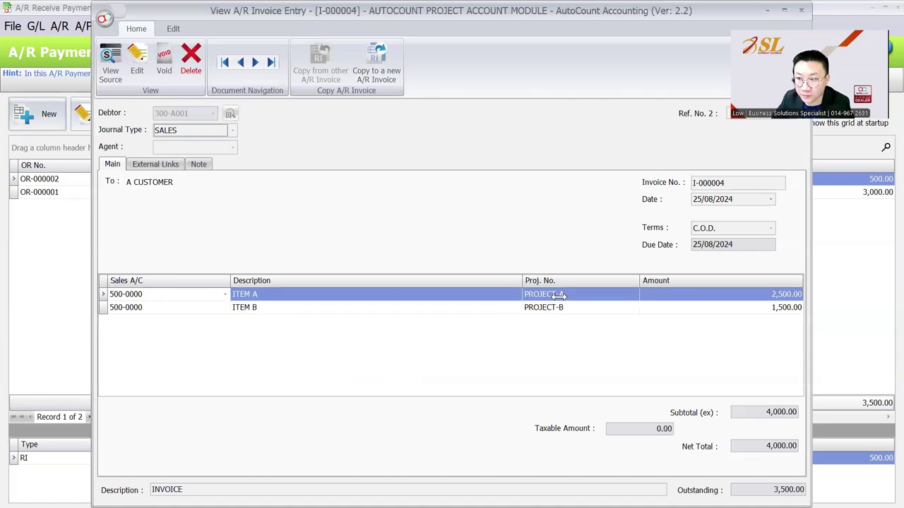
key(Escape)
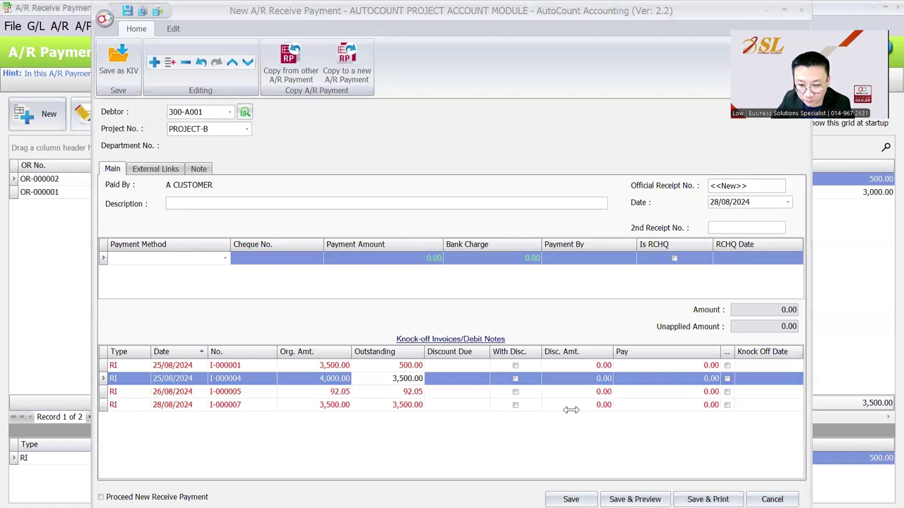
double_click(381, 407)
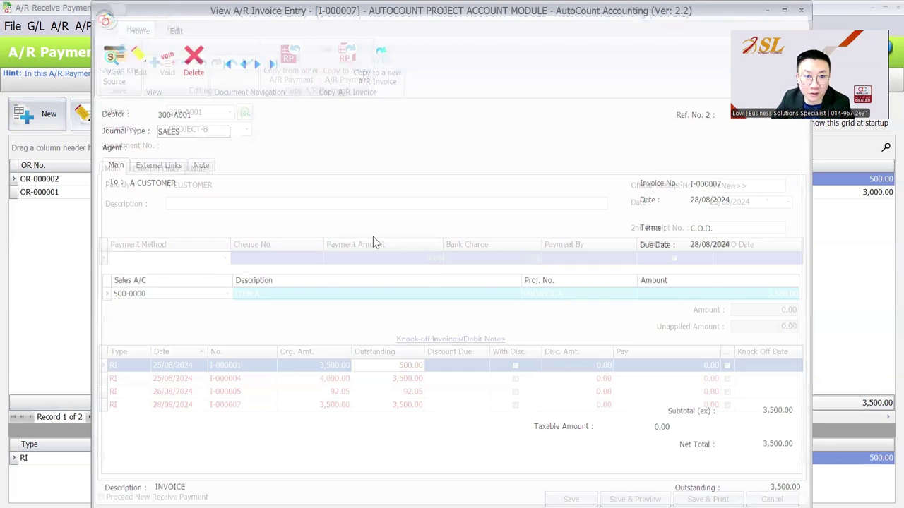
key(Escape)
Enter a 2,500 cash payment under PROJECT-C, knock it off against invoice I-000007, and save it.
click(221, 131)
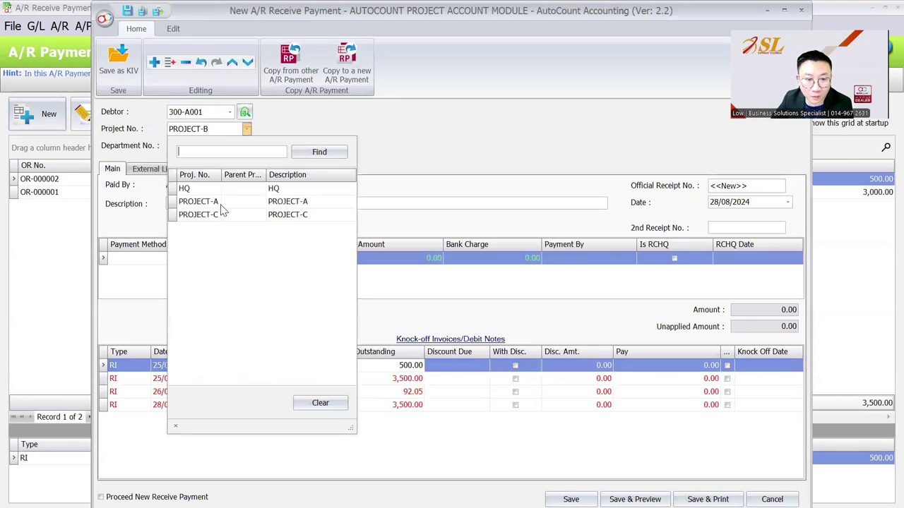
click(224, 215)
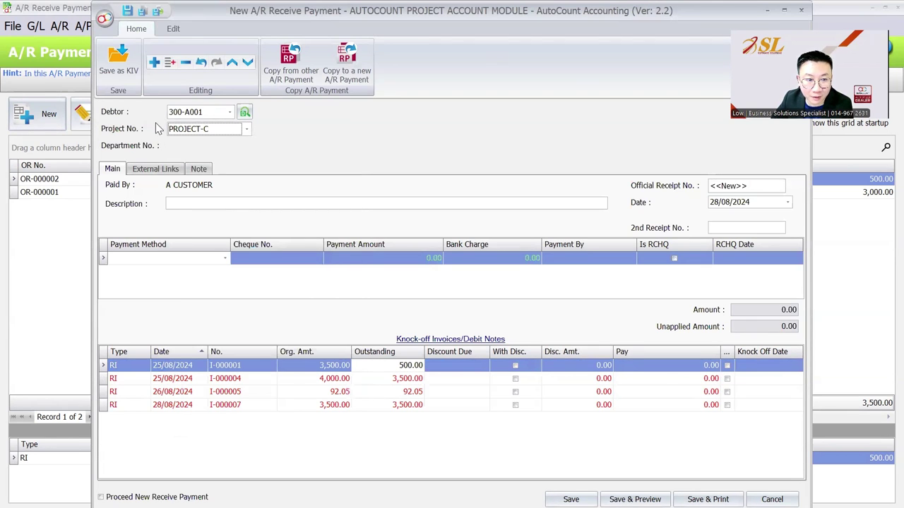
click(190, 264)
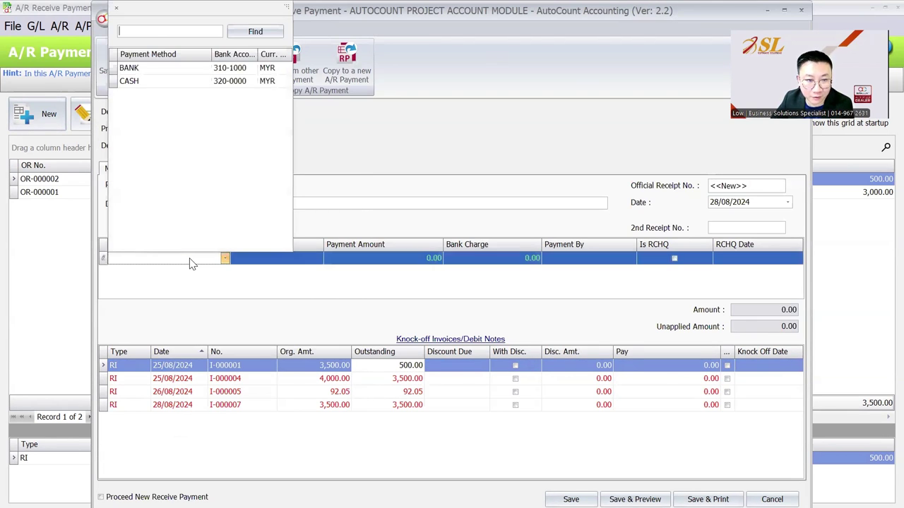
click(192, 81)
click(347, 257)
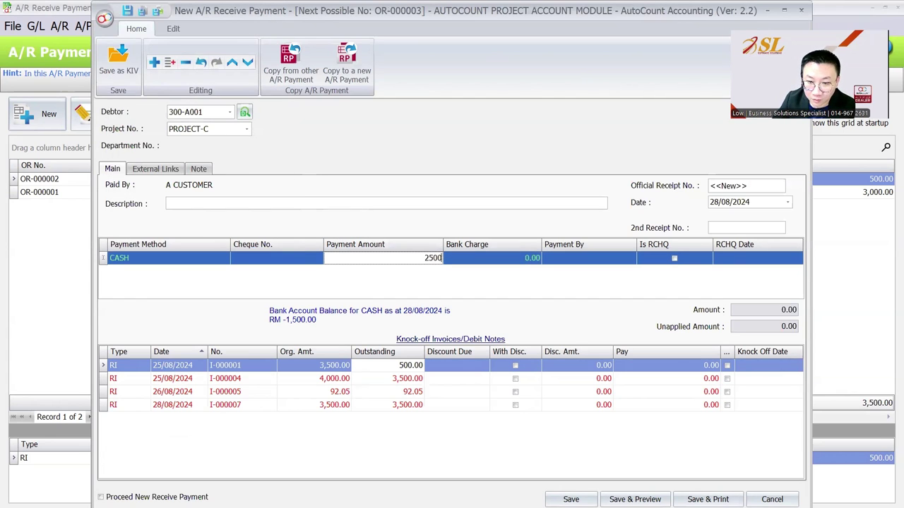
click(726, 404)
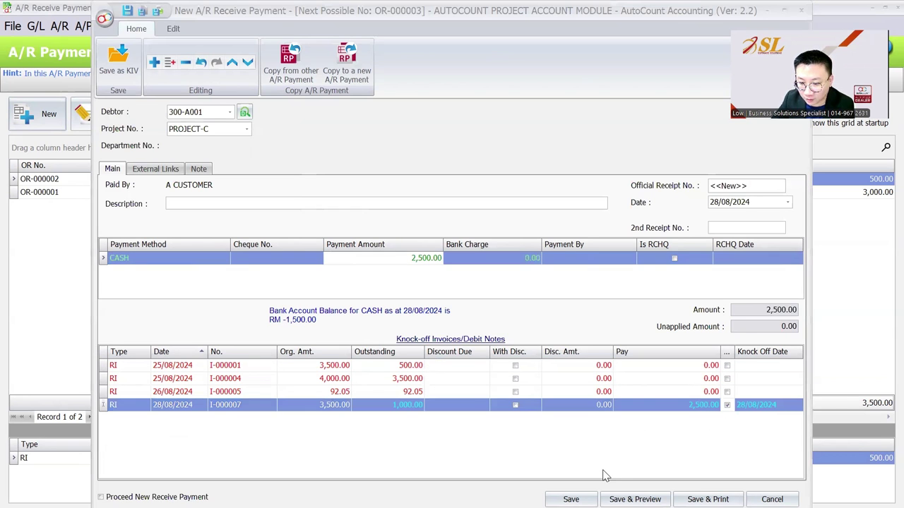
click(571, 499)
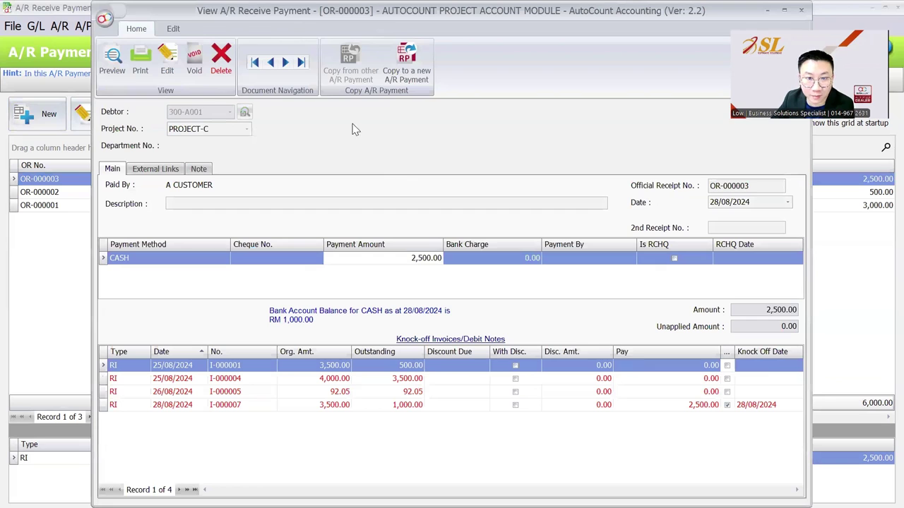
View the posting details of the saved 2,500 payment and check the project number on each line.
click(173, 28)
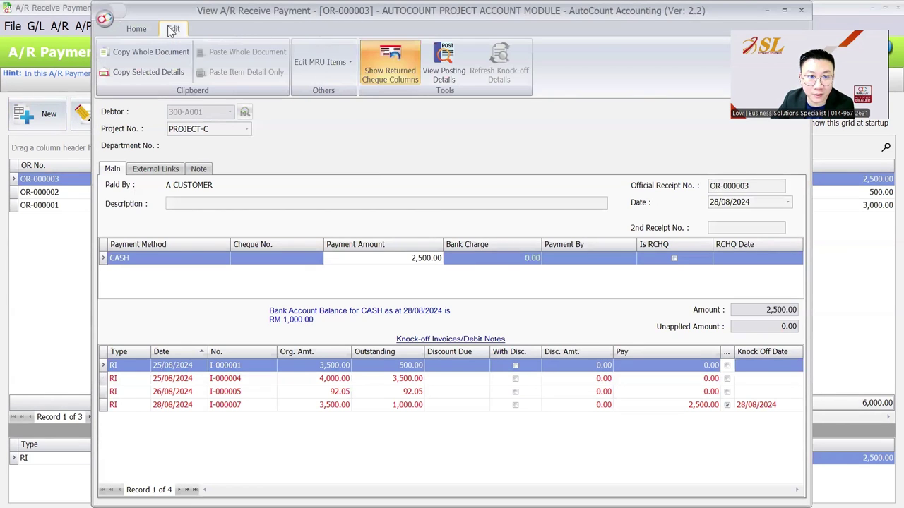
click(447, 63)
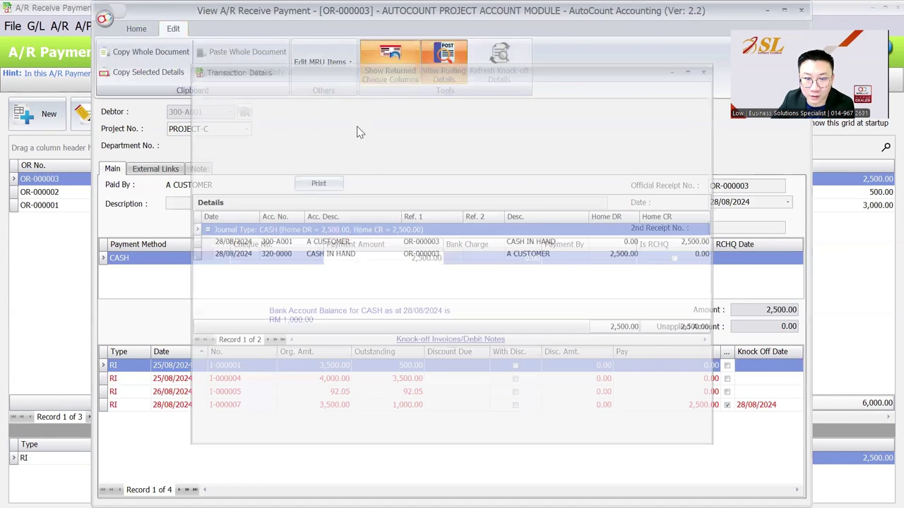
click(201, 178)
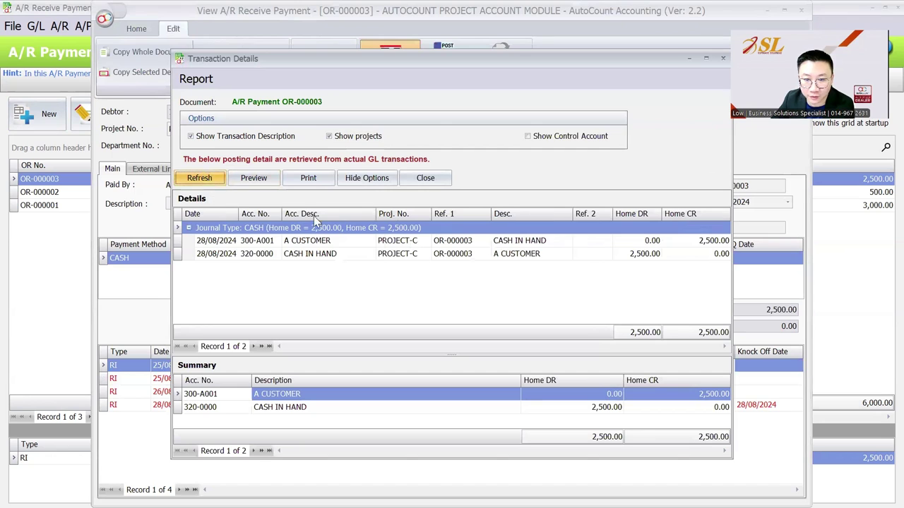
click(420, 256)
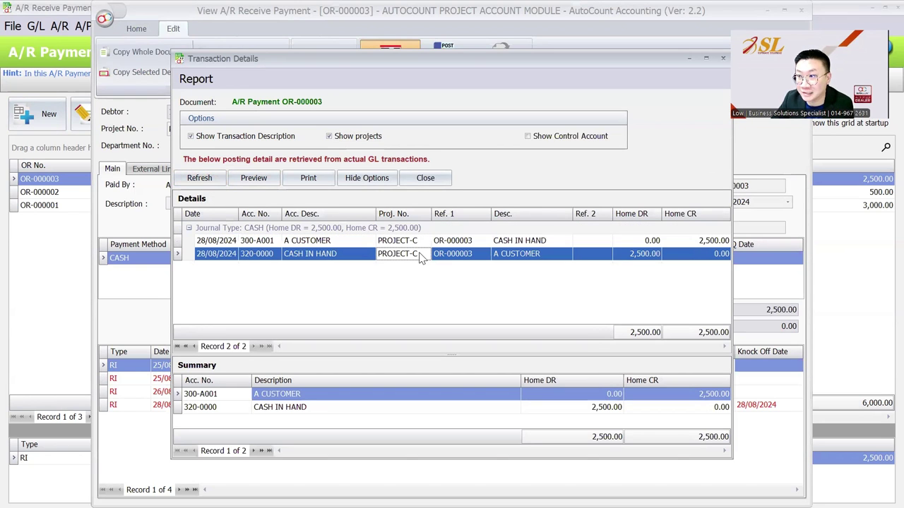
Compare the project numbers on the A CUSTOMER and CASH IN HAND posting lines, and close the payment.
click(427, 241)
click(425, 254)
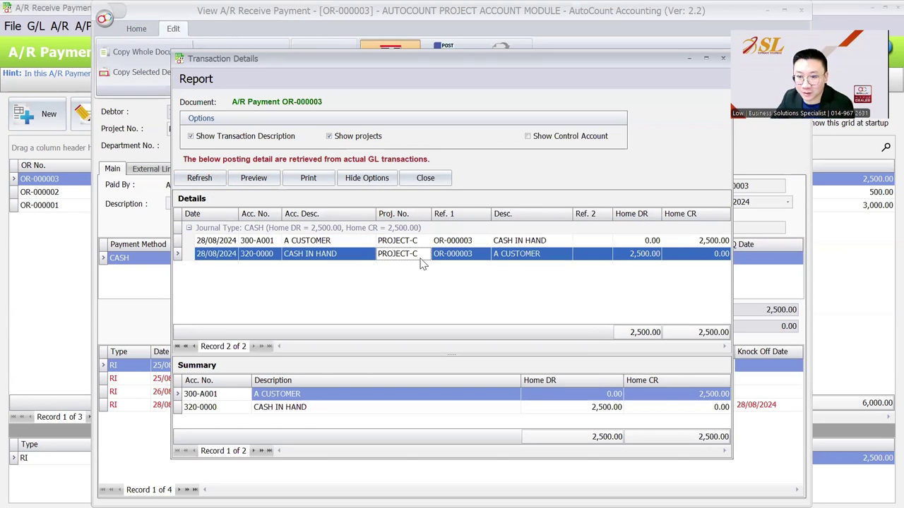
key(Escape)
key(Escape)
In the G/L posting options, enable posting by project and department in CN and Use First Detail Project Department For Footer Posting.
click(381, 27)
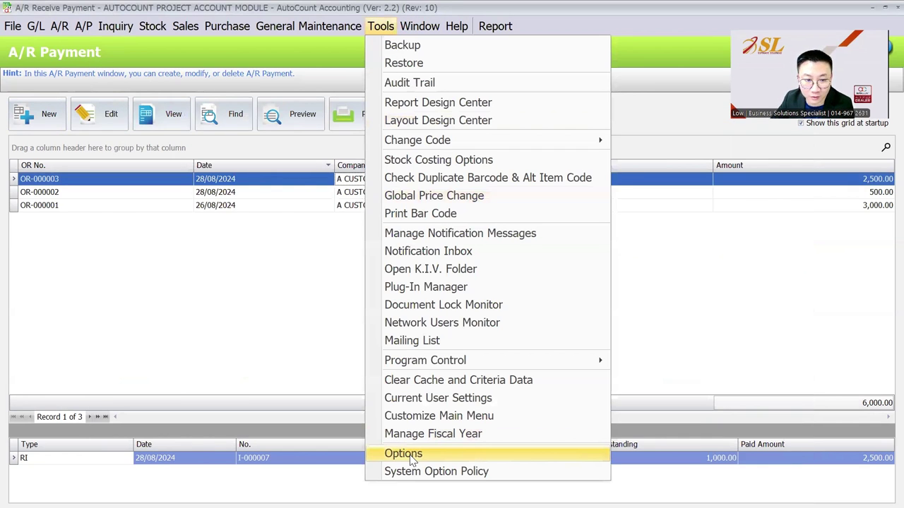
key(Return)
click(247, 160)
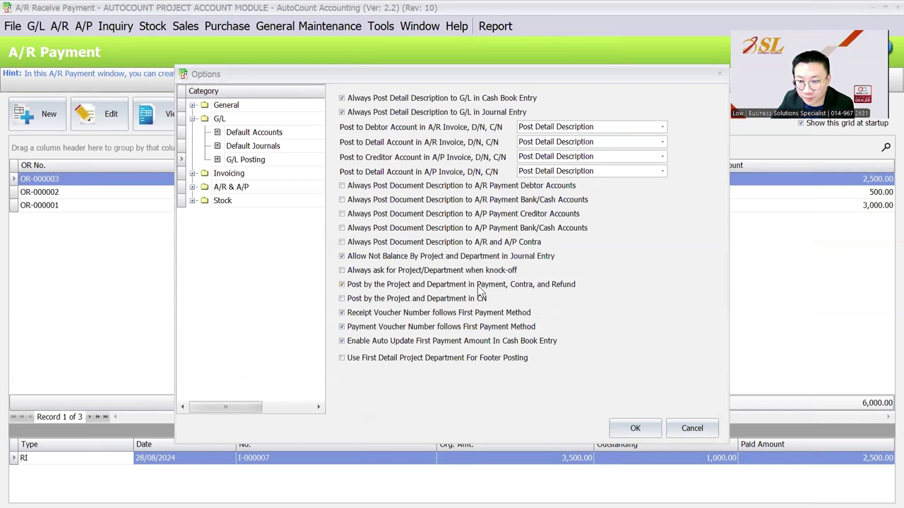
click(363, 302)
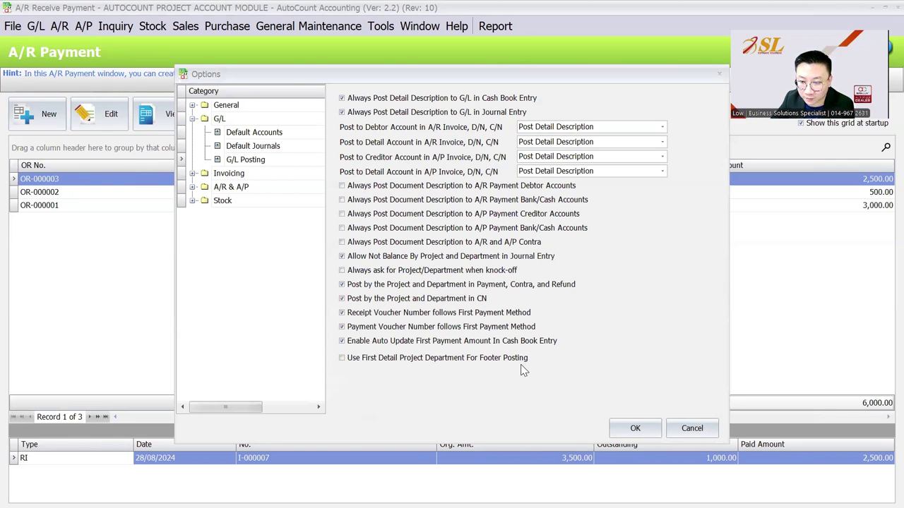
click(464, 358)
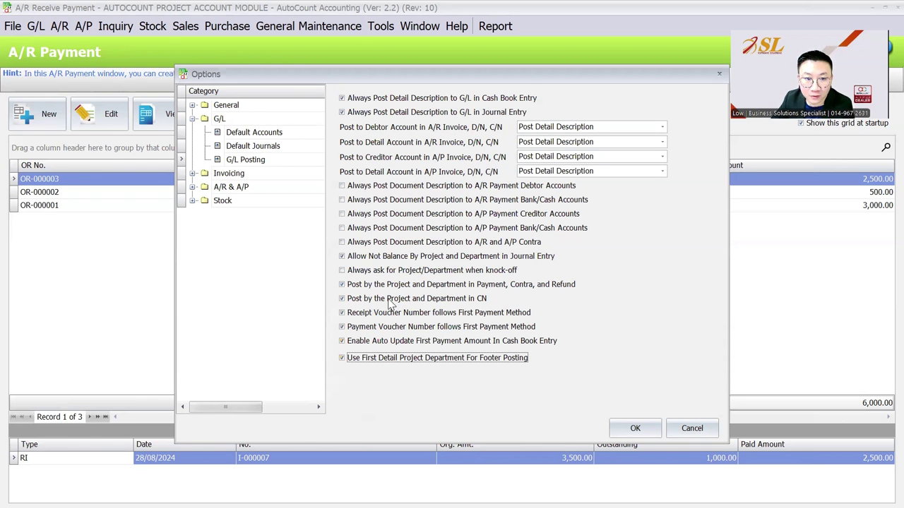
Review the 5 cents rounding options and the default rounding adjustment account, and save the options.
click(267, 175)
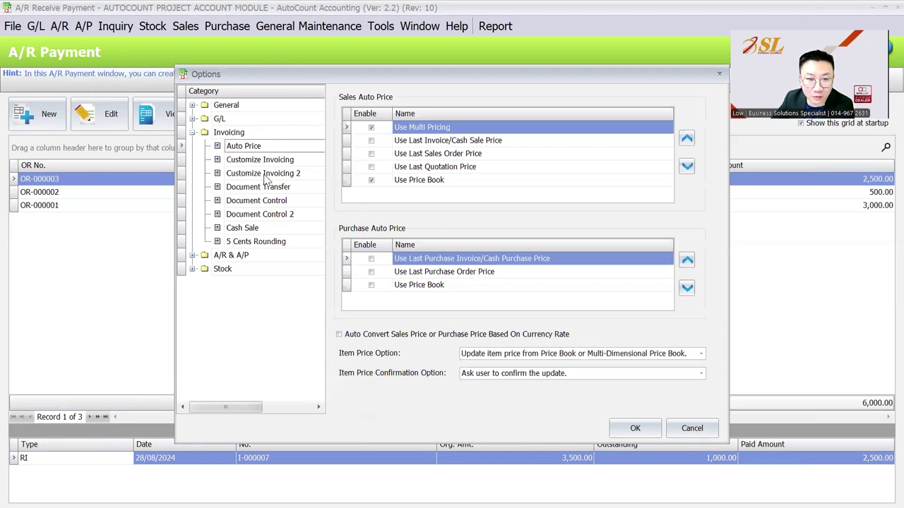
click(266, 242)
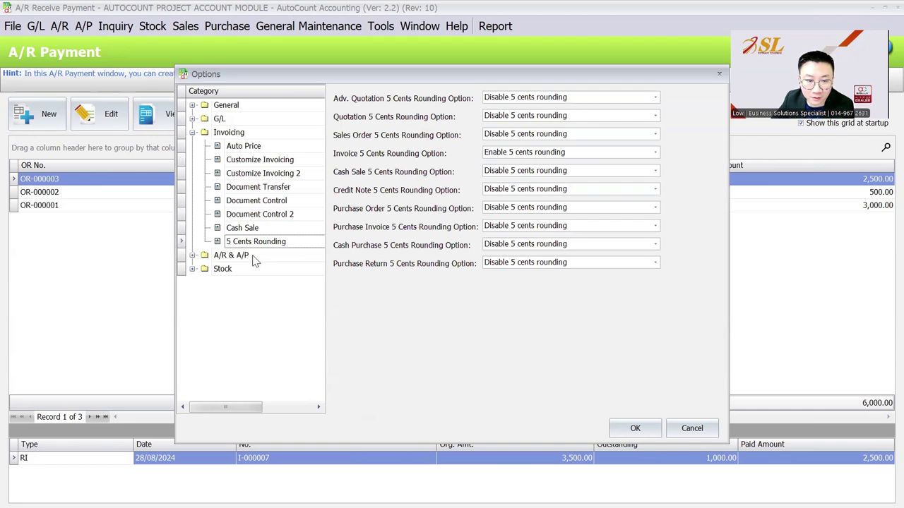
click(256, 121)
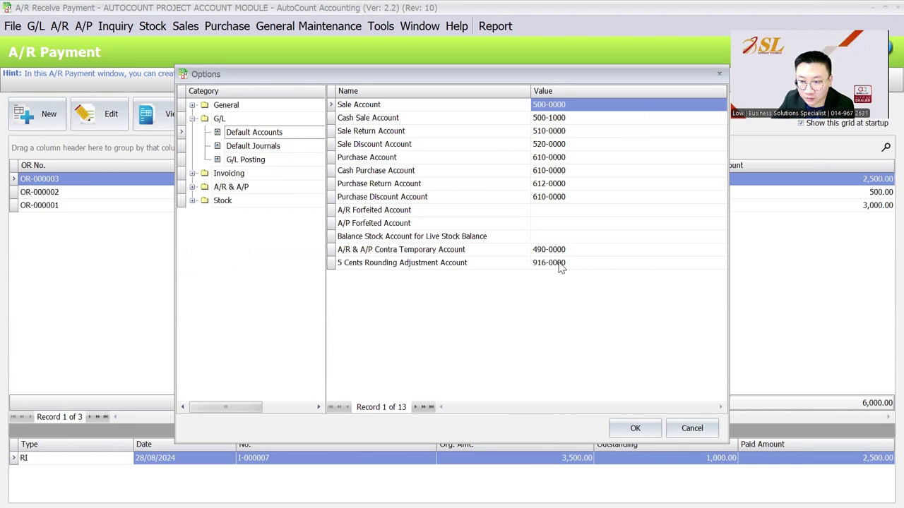
click(641, 430)
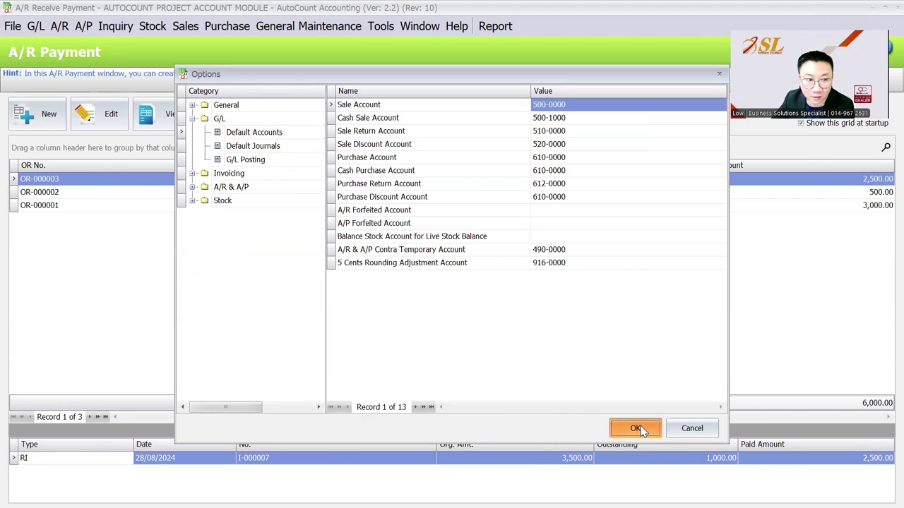
Create a new sales invoice, dismiss the reallocate purchase prompt, and select A CUSTOMER as the debtor.
click(188, 30)
click(206, 99)
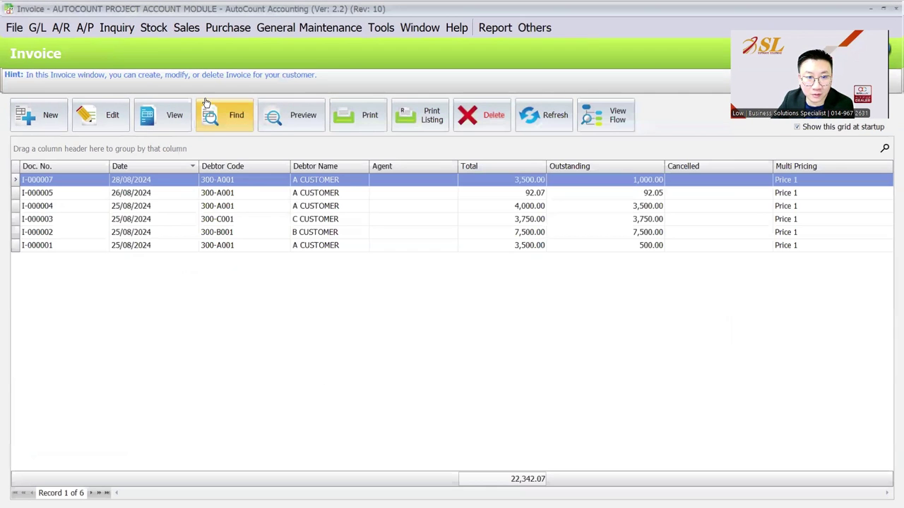
click(49, 114)
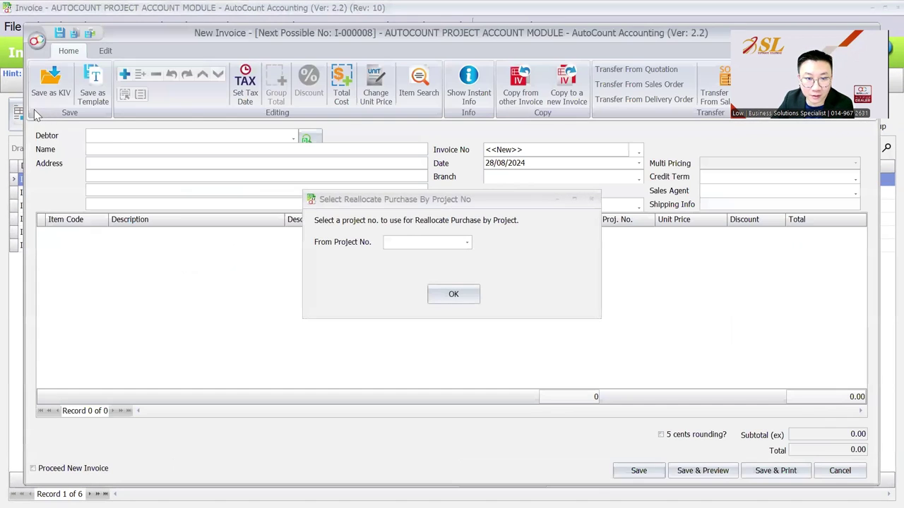
click(590, 199)
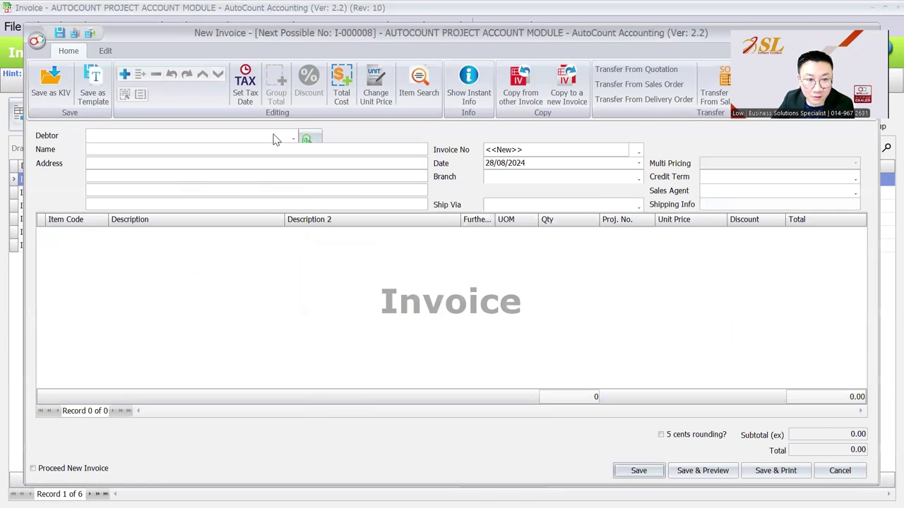
click(293, 137)
click(265, 206)
Add an ITEM A line to the invoice under PROJECT-A with a unit price of 333.33.
click(105, 238)
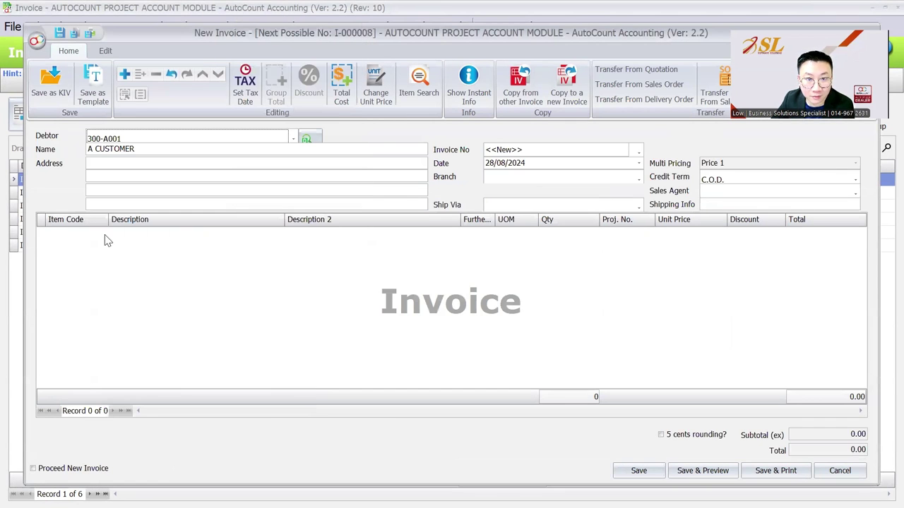
click(87, 232)
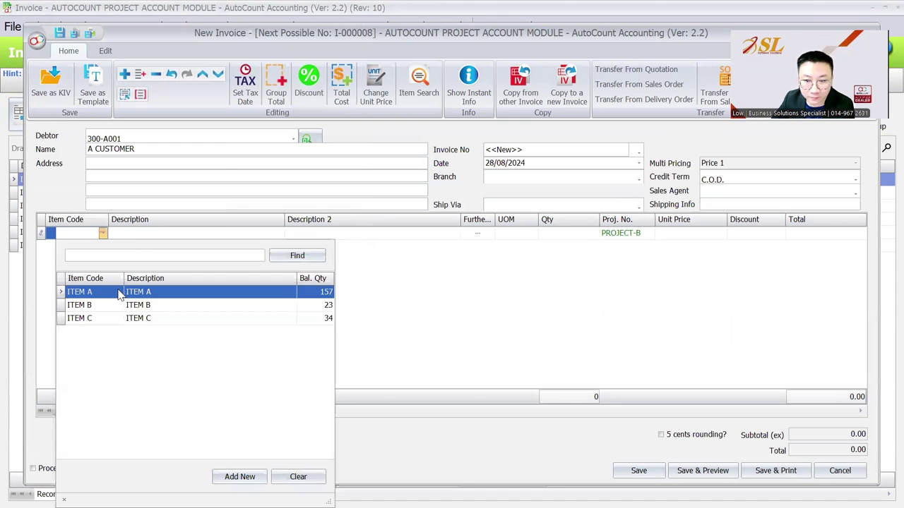
click(119, 291)
click(572, 235)
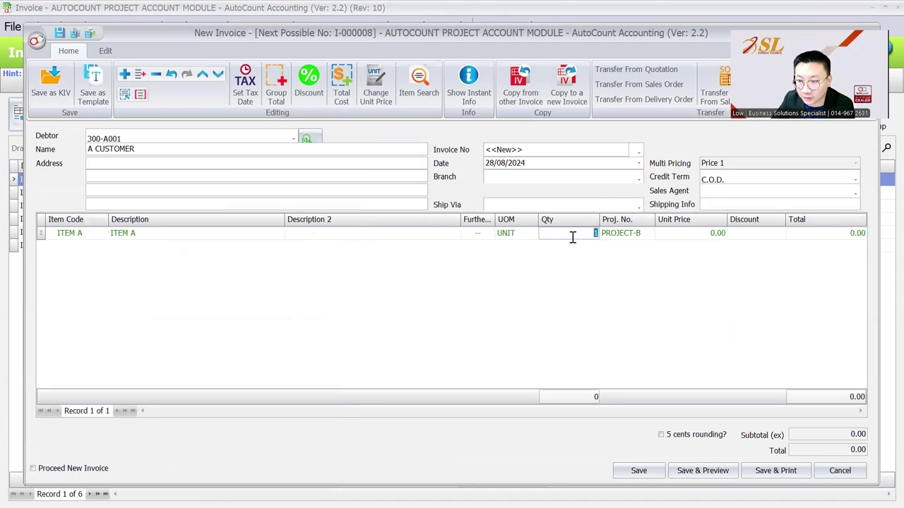
click(636, 235)
click(649, 233)
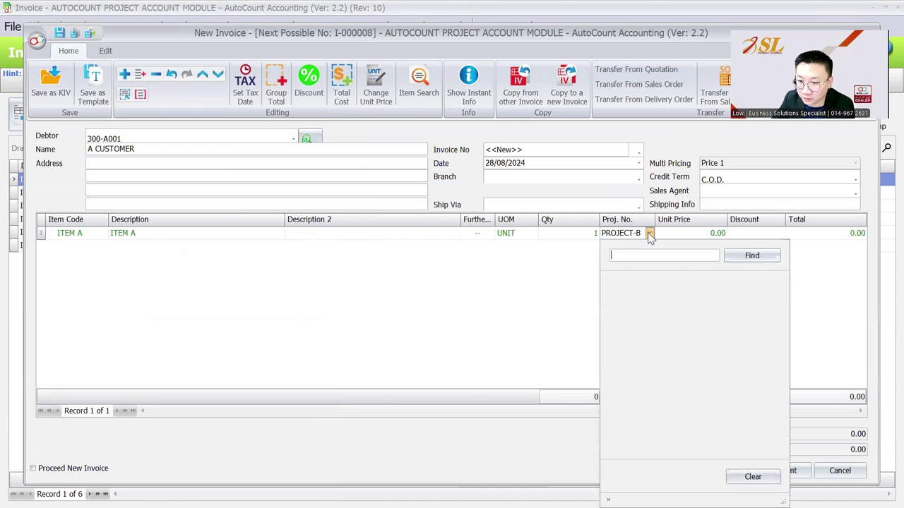
click(644, 305)
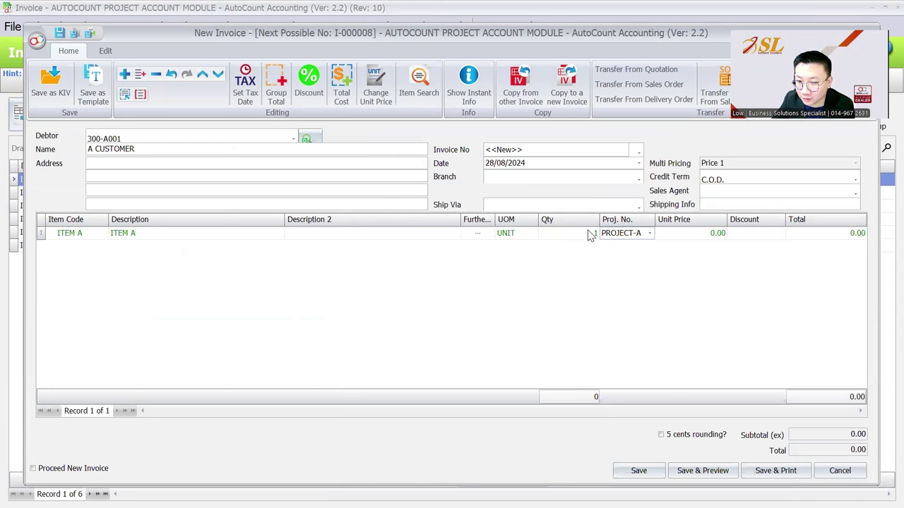
click(590, 232)
key(Tab)
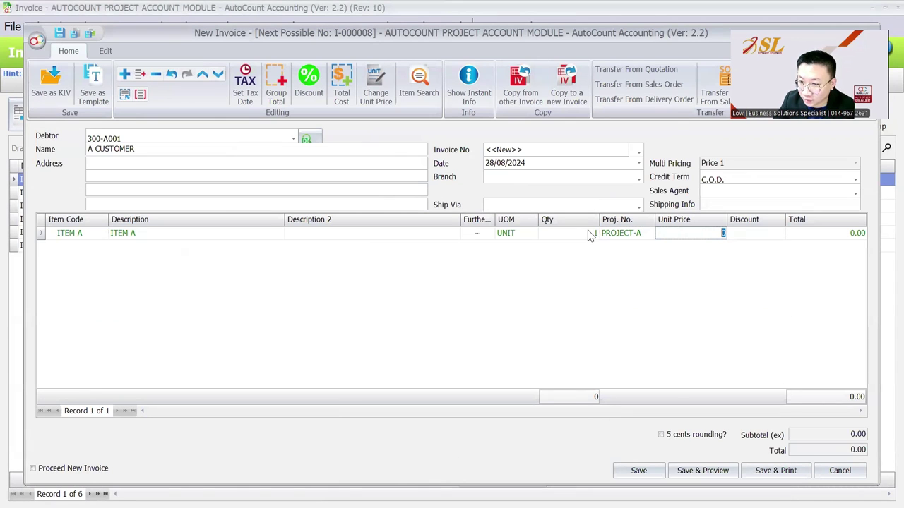
text(333)
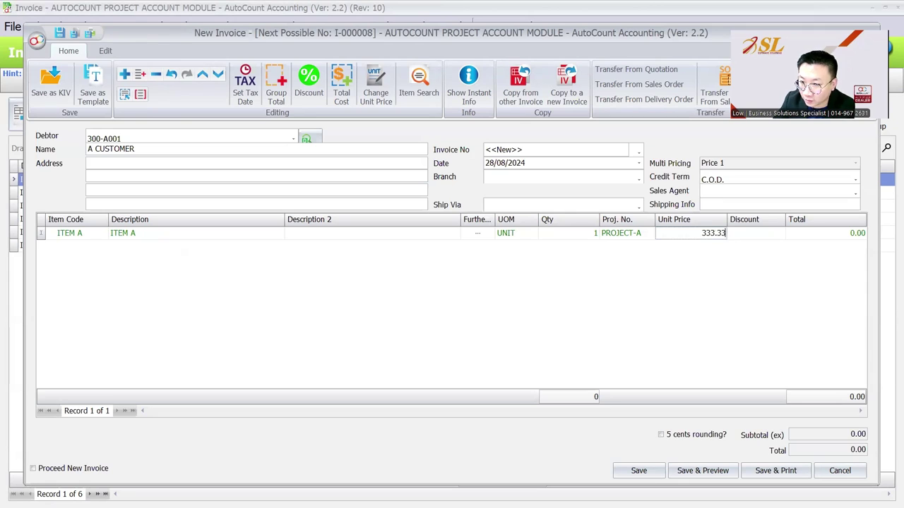
text(.33)
key(Tab)
Apply 5 cents rounding to the invoice and save it.
click(674, 437)
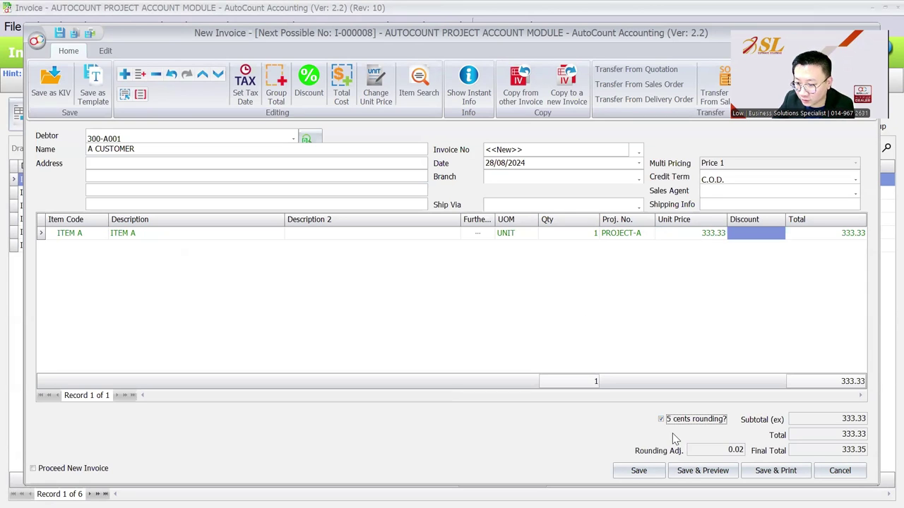
click(738, 450)
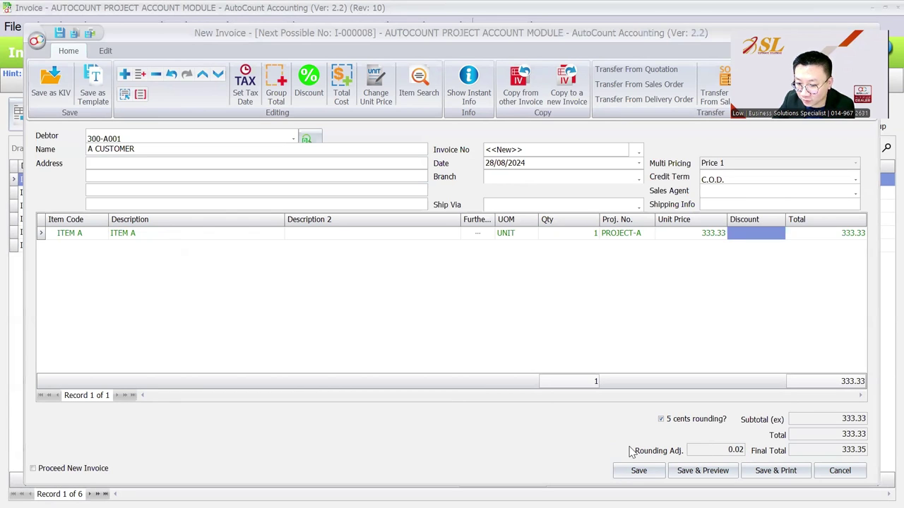
click(639, 470)
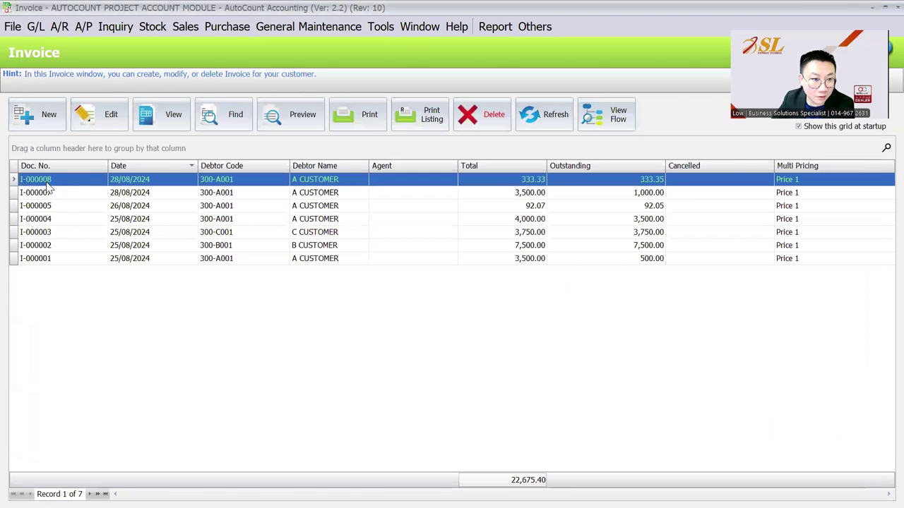
Open the A/R invoice entry I-000008 and view its posting details.
click(59, 27)
click(72, 62)
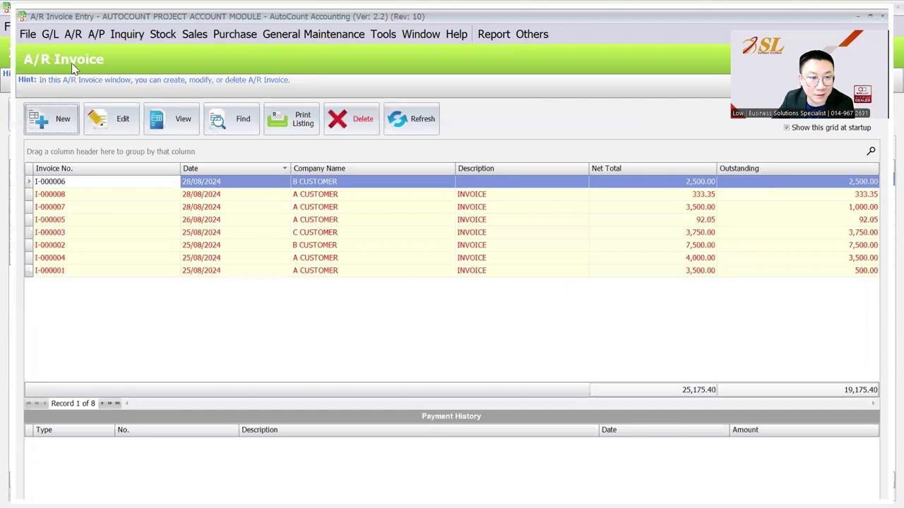
click(83, 194)
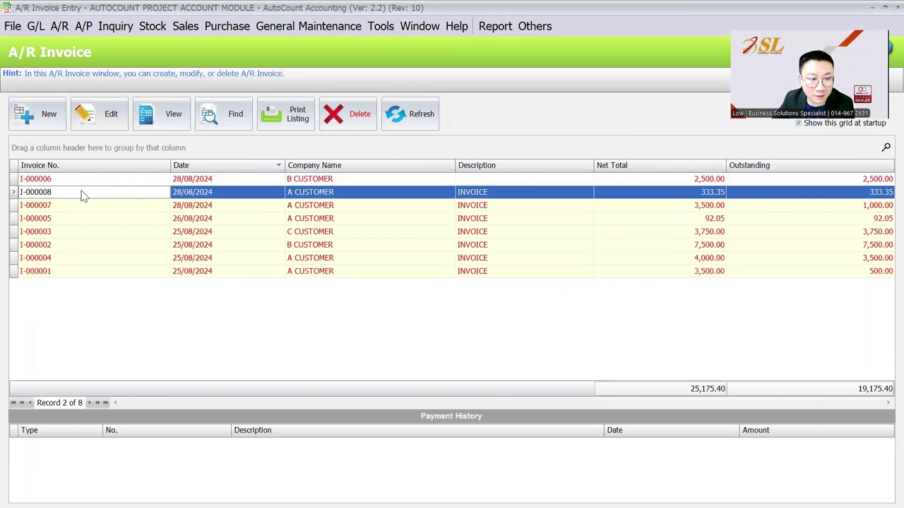
double_click(83, 194)
click(173, 28)
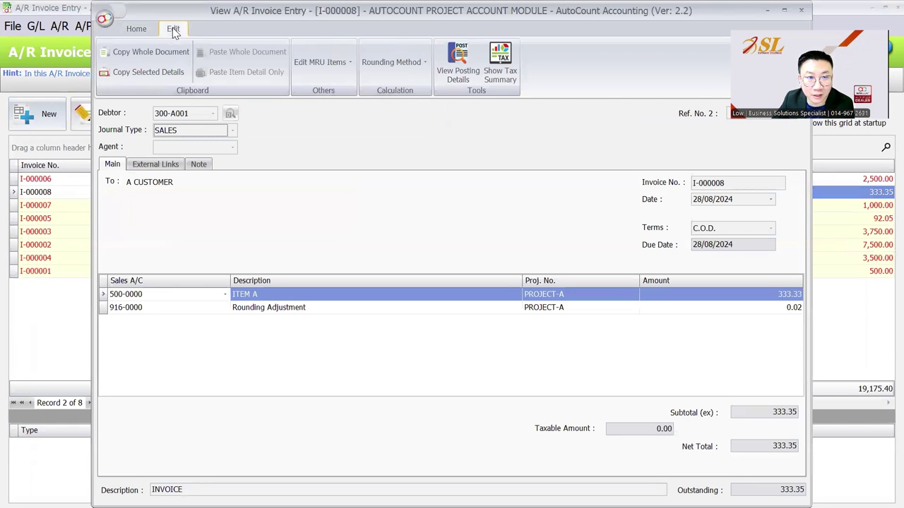
click(455, 75)
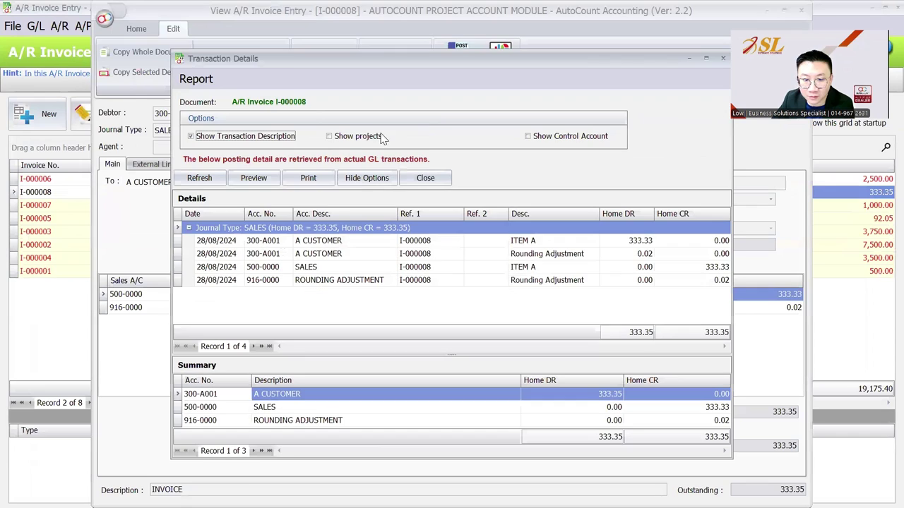
Show projects in the posting details, check the project number on the rounding adjustment line, and close the invoice.
click(346, 138)
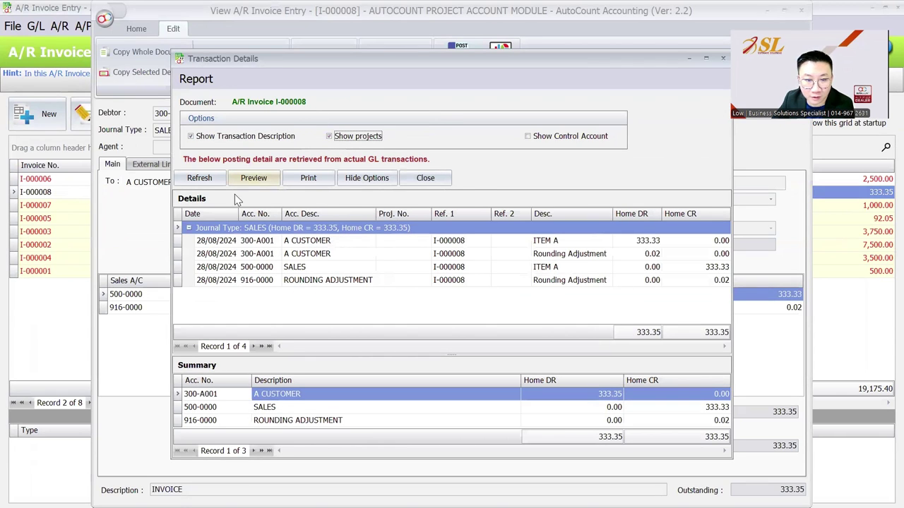
click(214, 181)
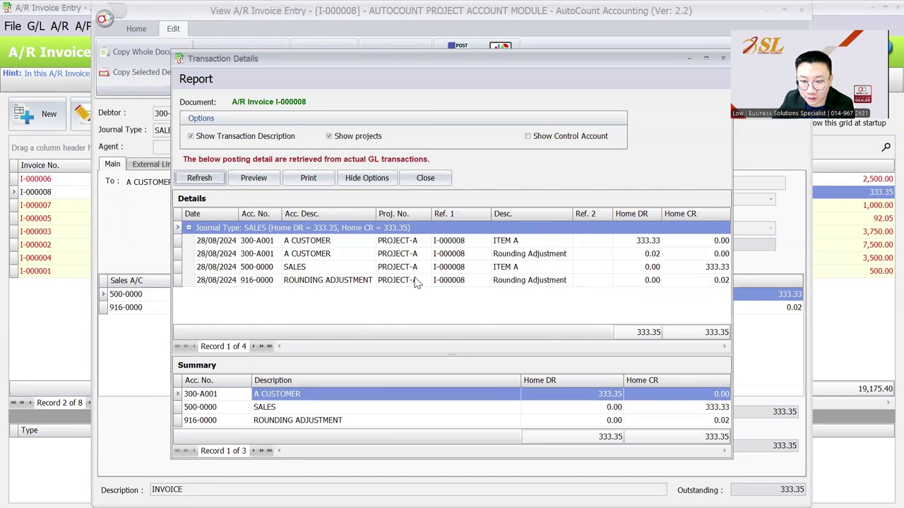
click(538, 284)
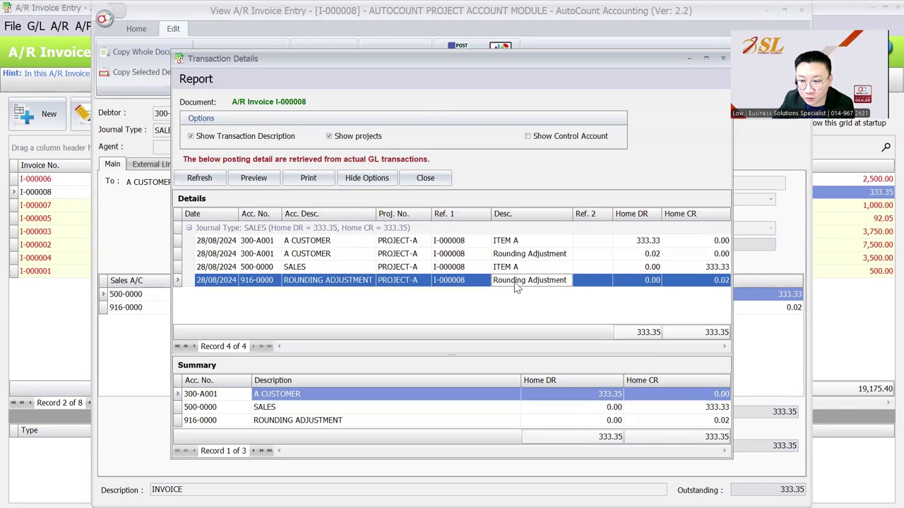
click(729, 281)
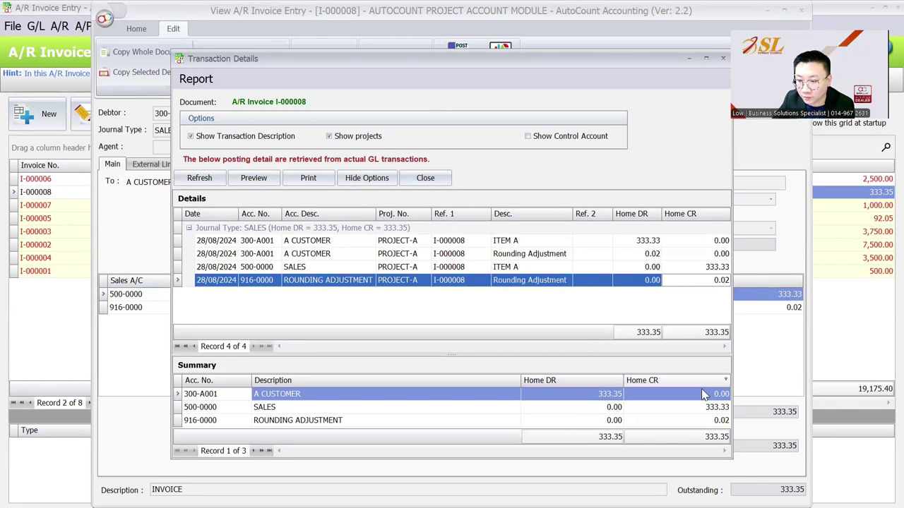
click(723, 60)
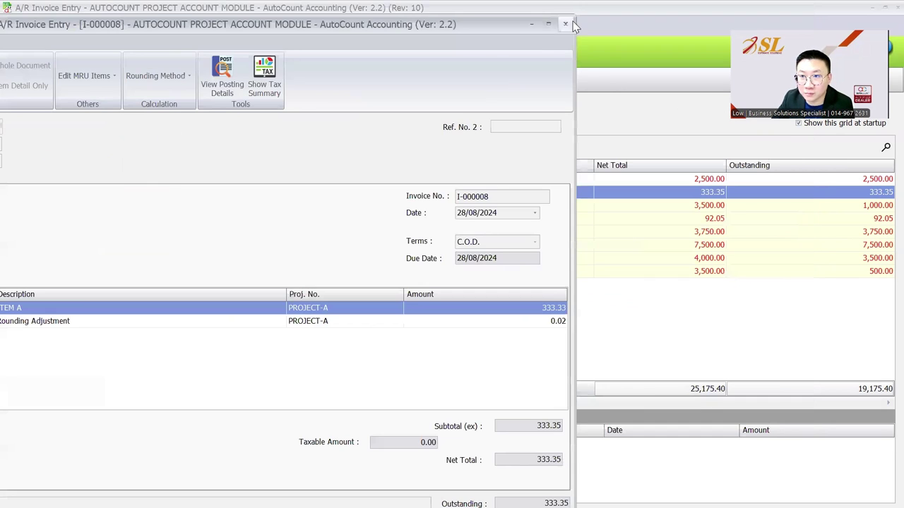
click(565, 24)
Disable 'Use First Detail Project Department For Footer Posting' in the G/L Posting options and save the options.
click(380, 26)
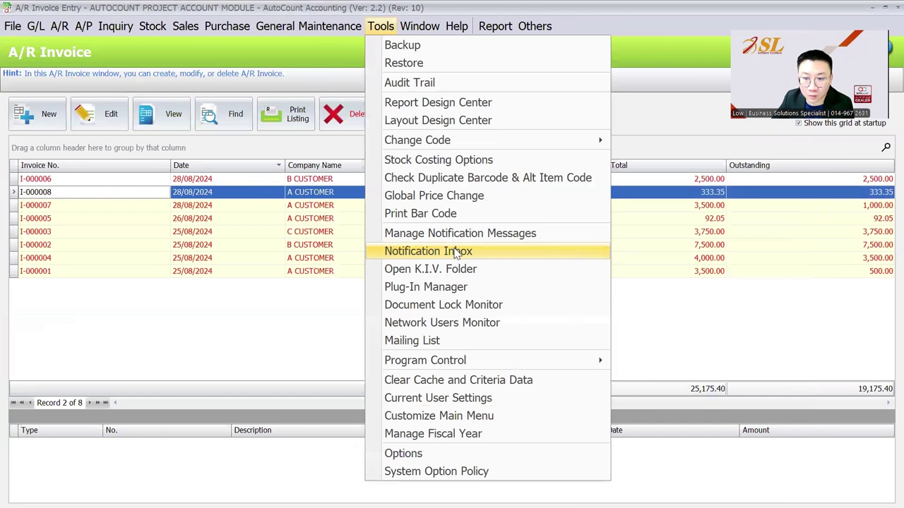
click(412, 455)
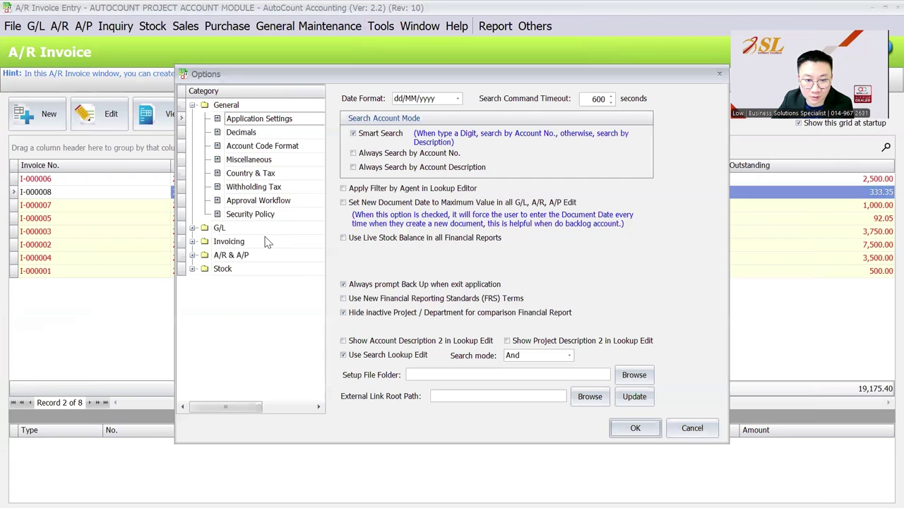
click(266, 238)
click(253, 258)
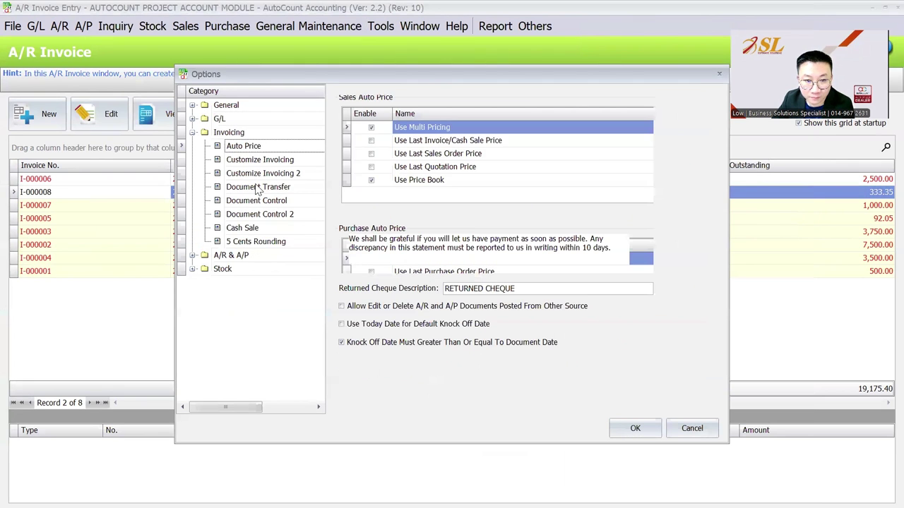
click(256, 187)
click(250, 120)
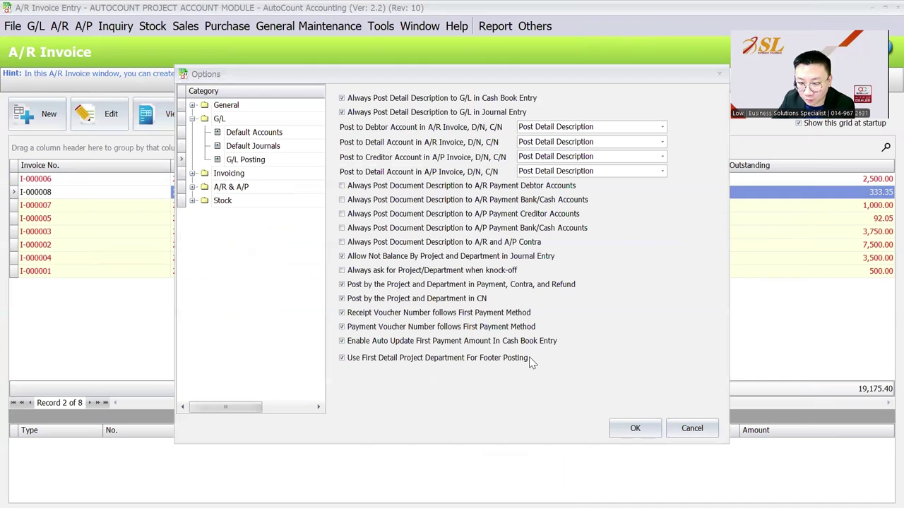
click(411, 359)
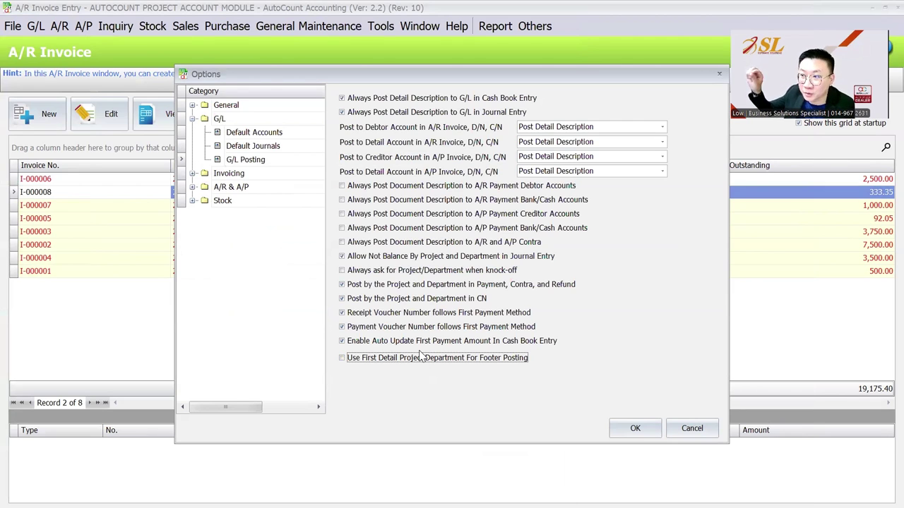
click(636, 429)
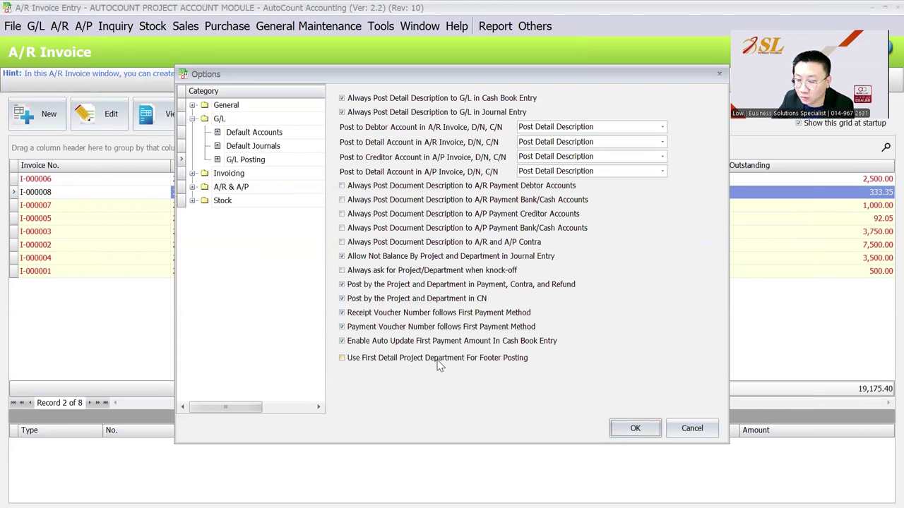
click(642, 433)
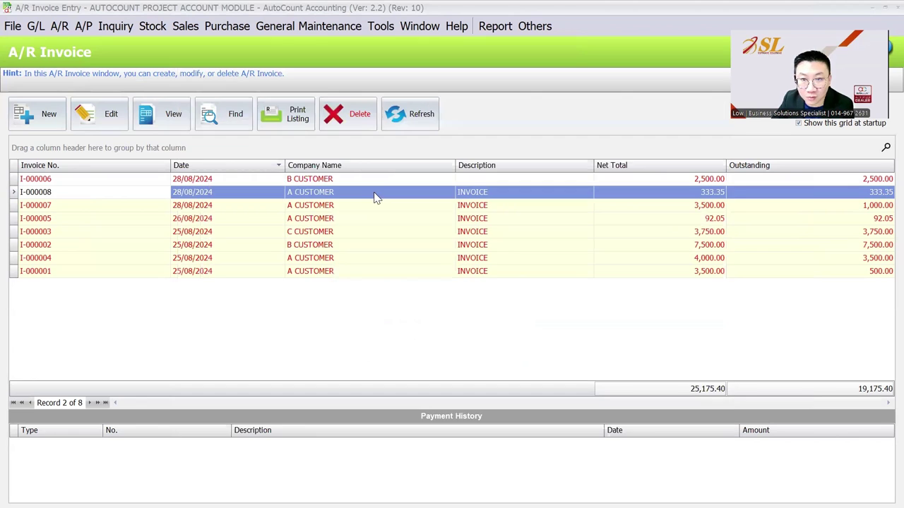
Clear the form cache, collect memory, and close the A/R invoice list.
click(389, 27)
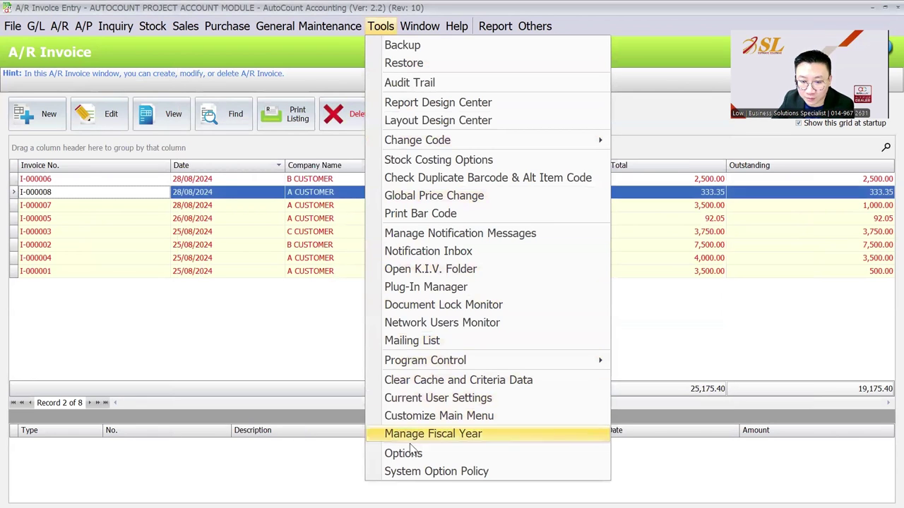
click(446, 381)
click(406, 224)
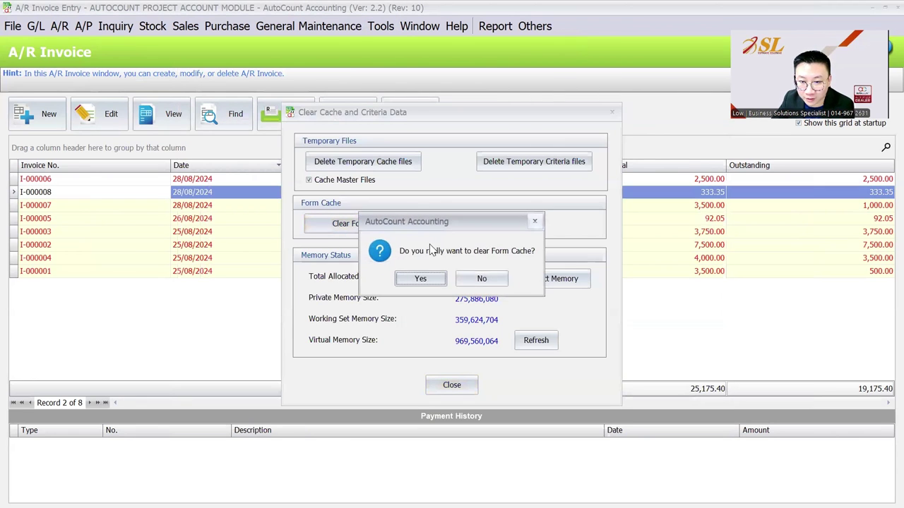
click(420, 279)
click(463, 273)
click(558, 279)
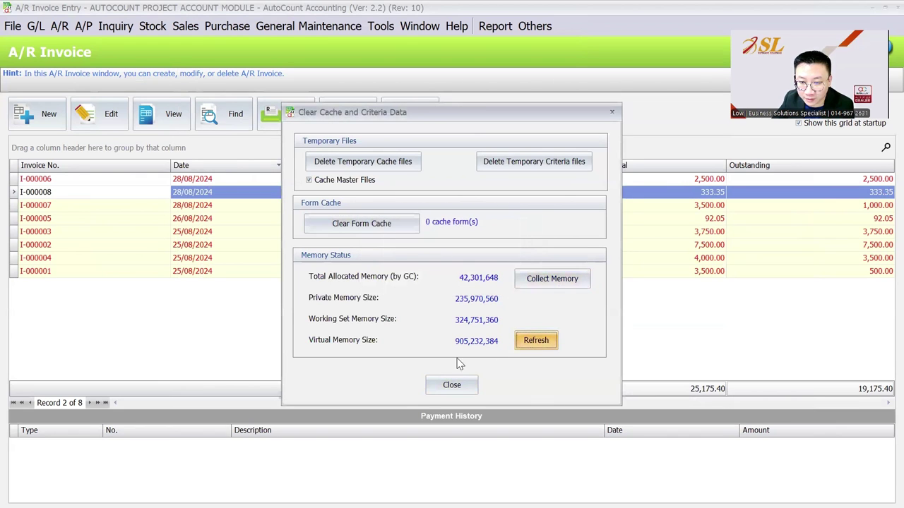
click(452, 385)
key(Escape)
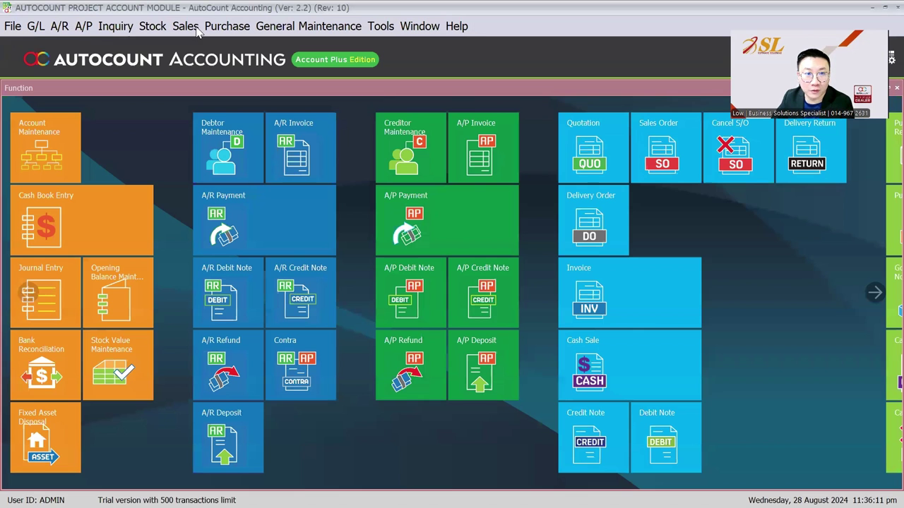
Create a new sales invoice for debtor 300-A001, leaving the reallocate purchase project number blank.
click(187, 26)
click(212, 94)
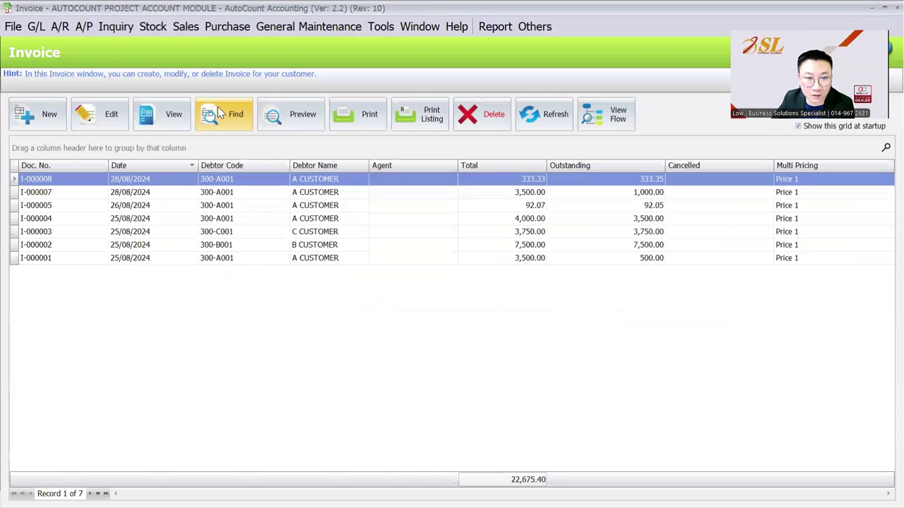
click(39, 113)
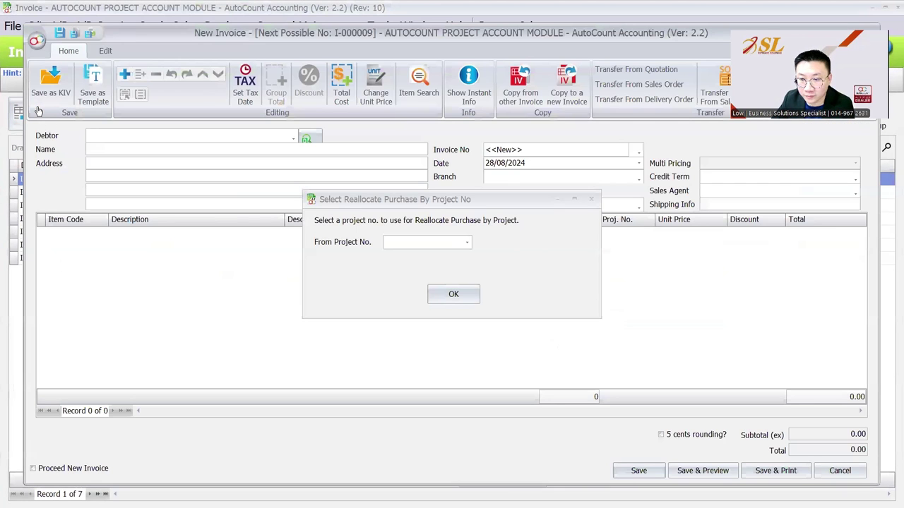
click(453, 294)
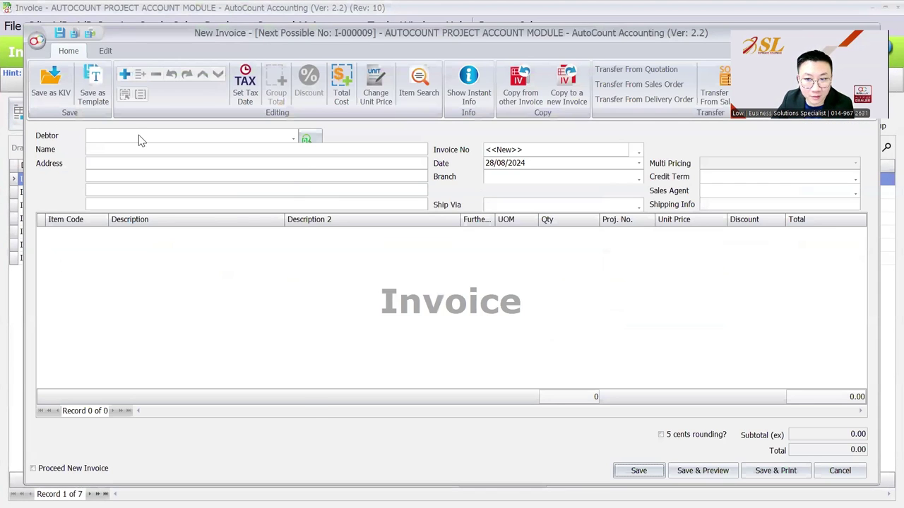
click(141, 137)
click(163, 202)
Add an ITEM A line to the invoice and assign it to project HQ.
right_click(185, 245)
click(212, 256)
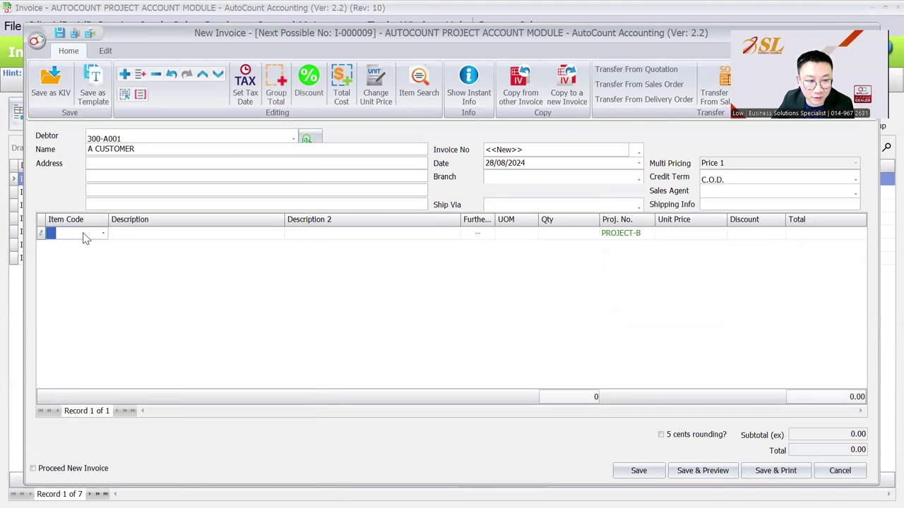
click(103, 233)
click(117, 292)
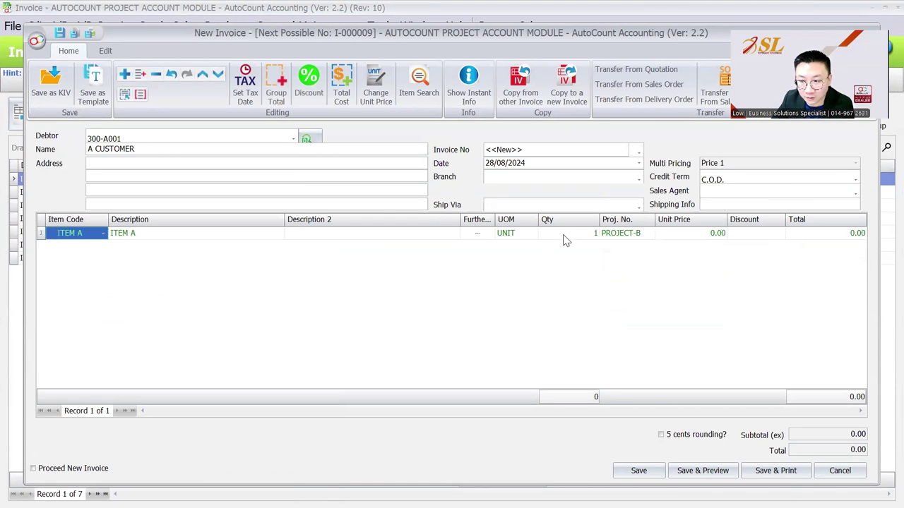
click(638, 234)
click(646, 292)
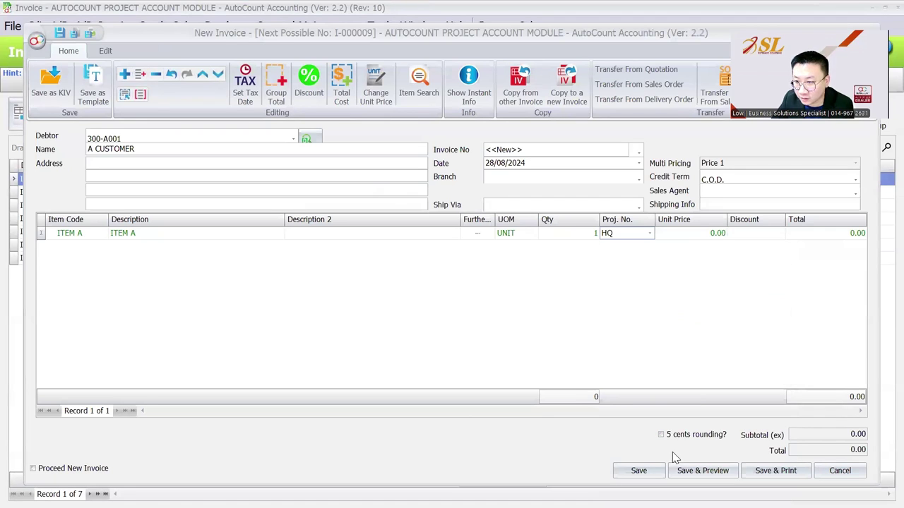
Set the ITEM A unit price to 37.58 and save the invoice with 5 cents rounding applied.
key(Tab)
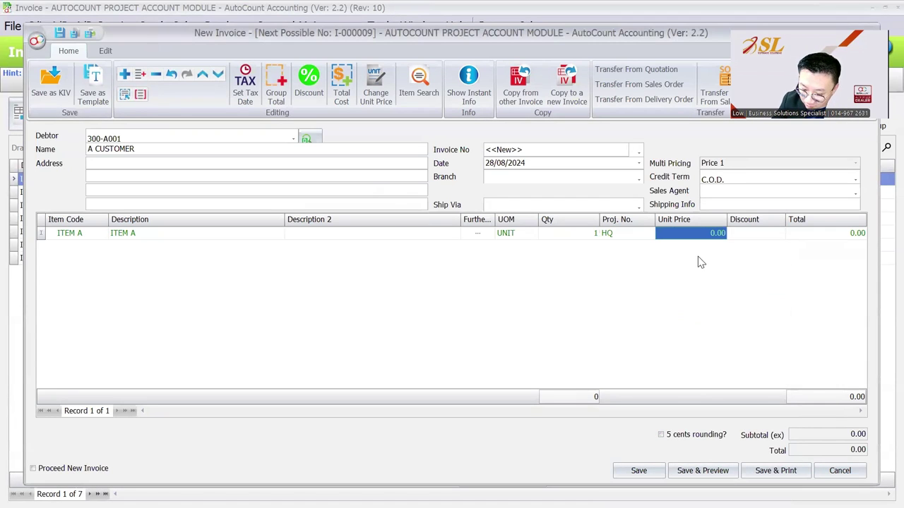
text(37.58)
key(Tab)
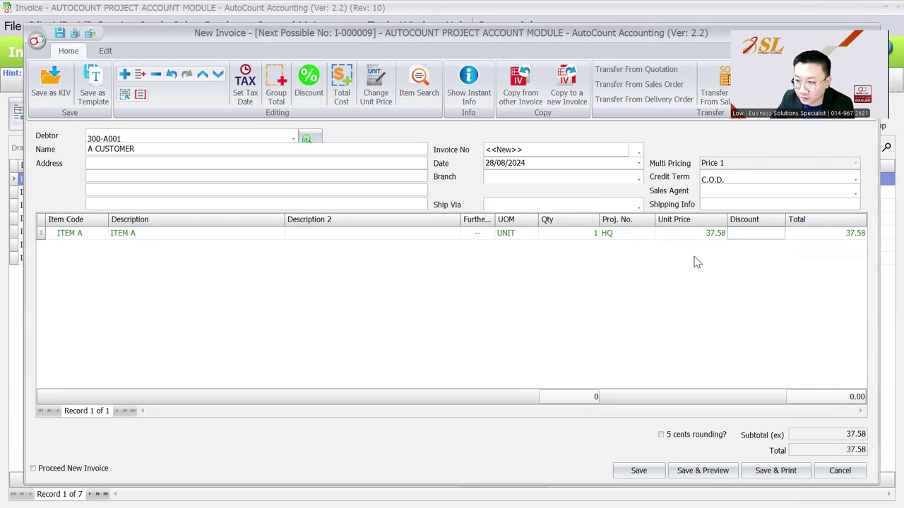
click(672, 435)
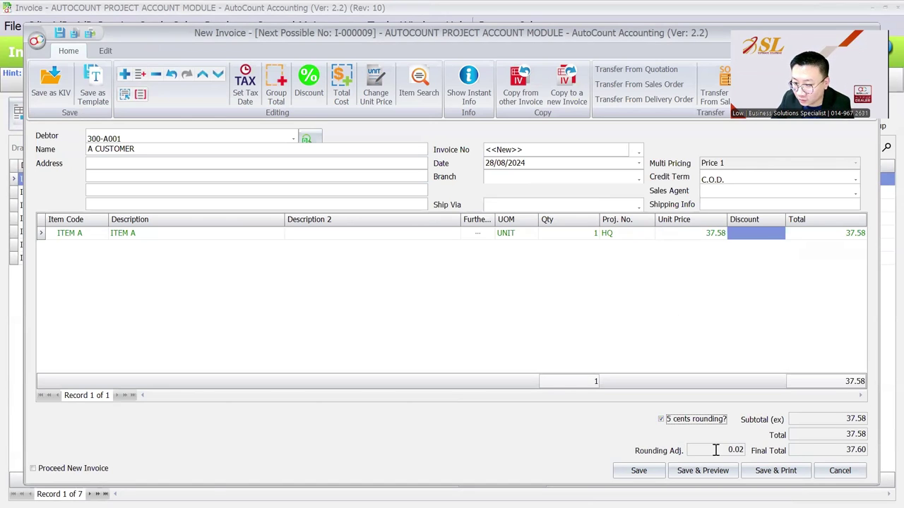
click(638, 470)
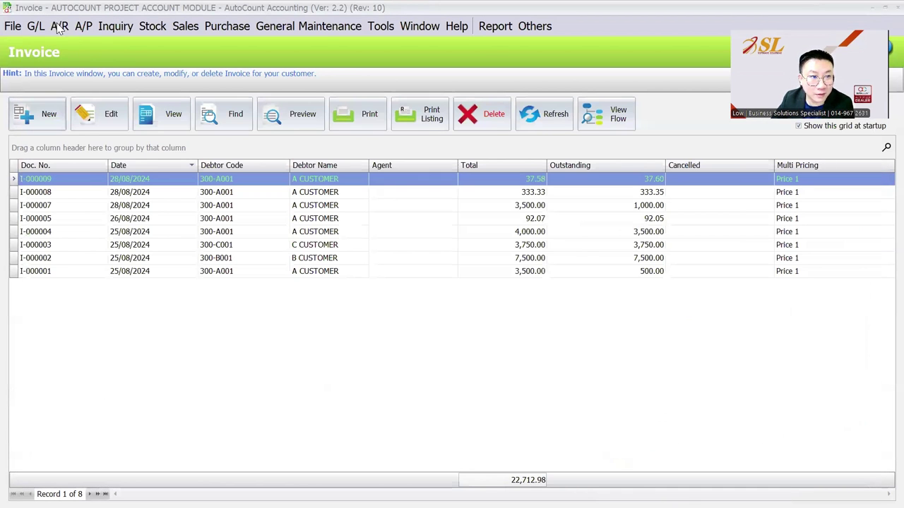
Open the A/R invoice entry I-000009 and view its posting details.
click(59, 27)
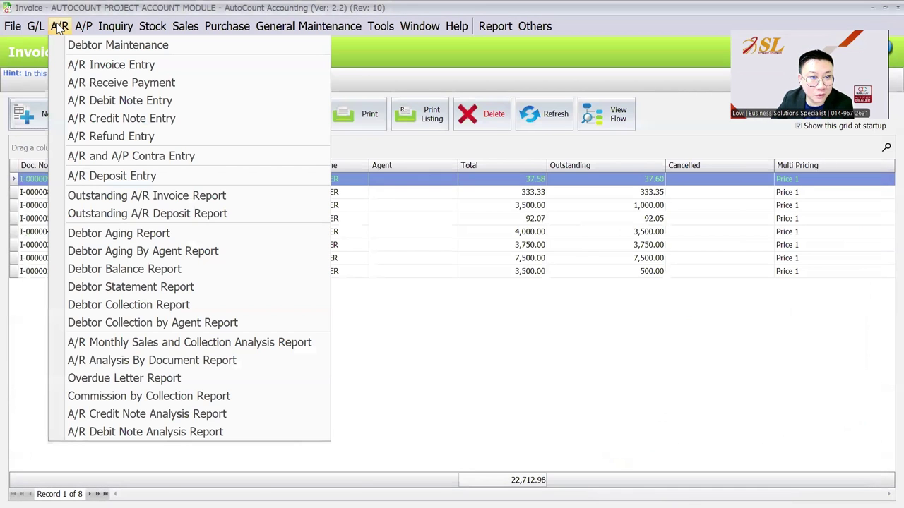
click(79, 65)
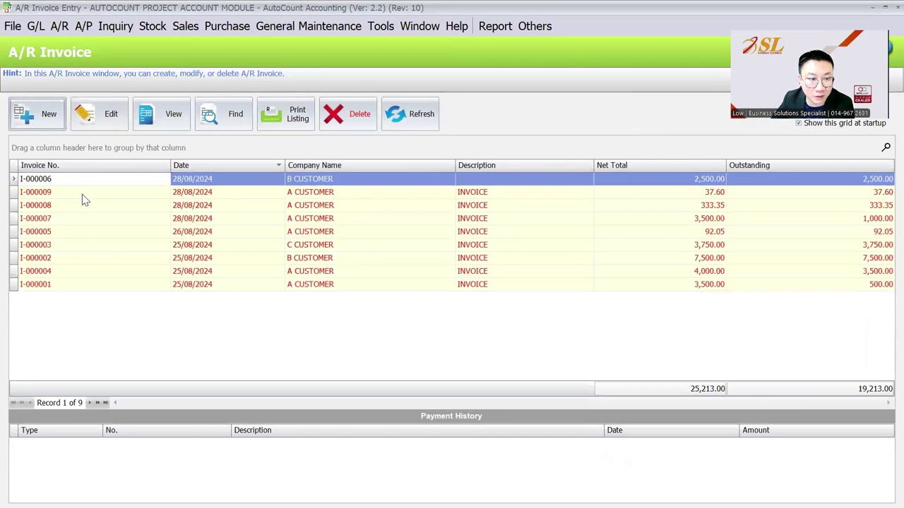
click(82, 195)
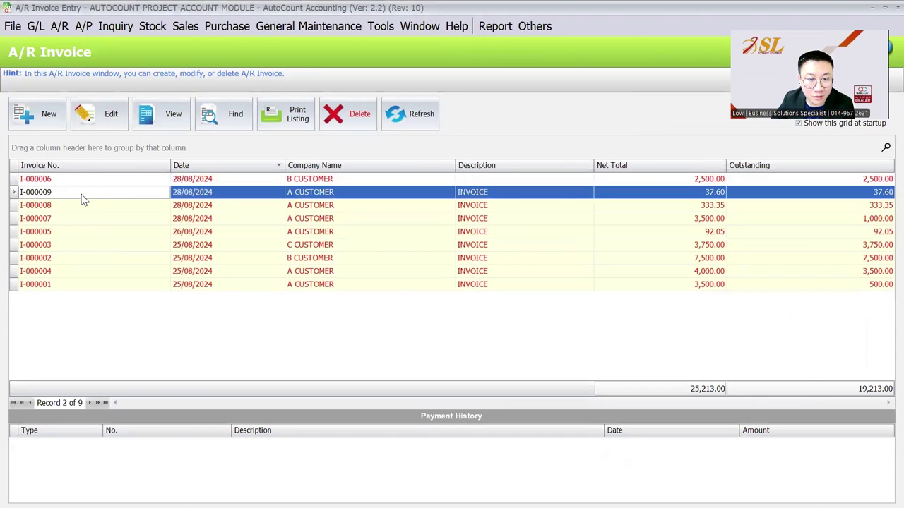
double_click(82, 200)
scroll(316, 55, down, 1)
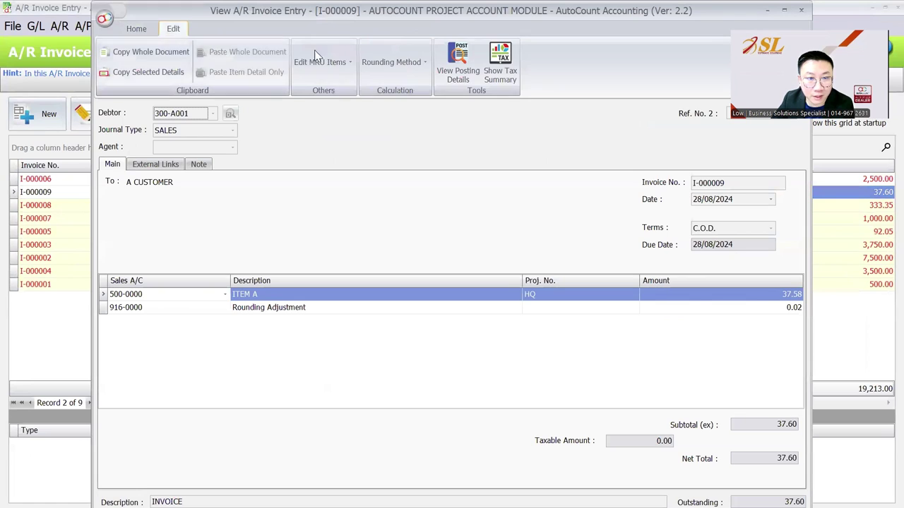
click(452, 64)
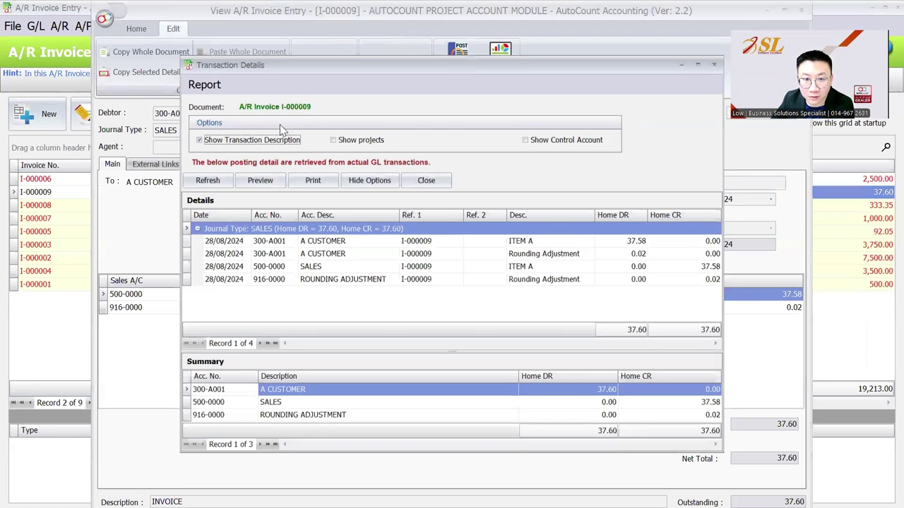
Show projects in the posting details and check the project number on both rounding adjustment lines.
click(346, 140)
click(205, 180)
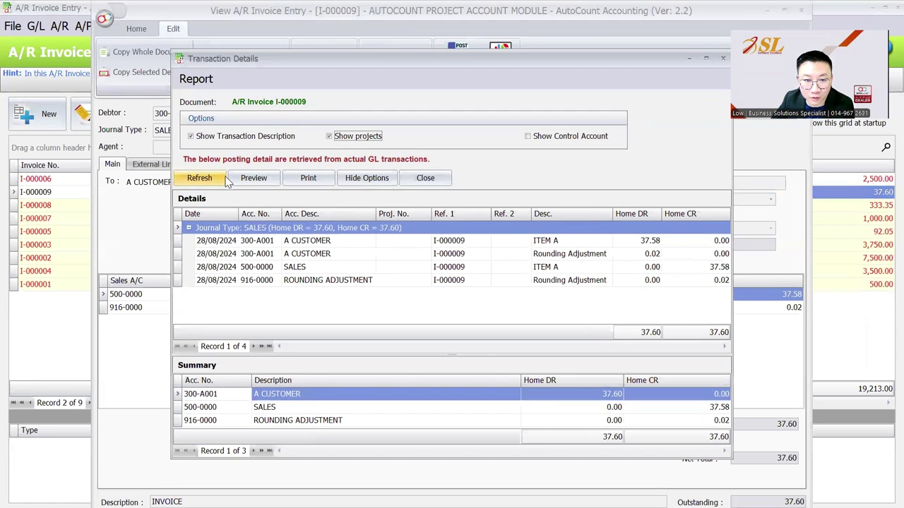
click(412, 255)
click(410, 282)
click(414, 257)
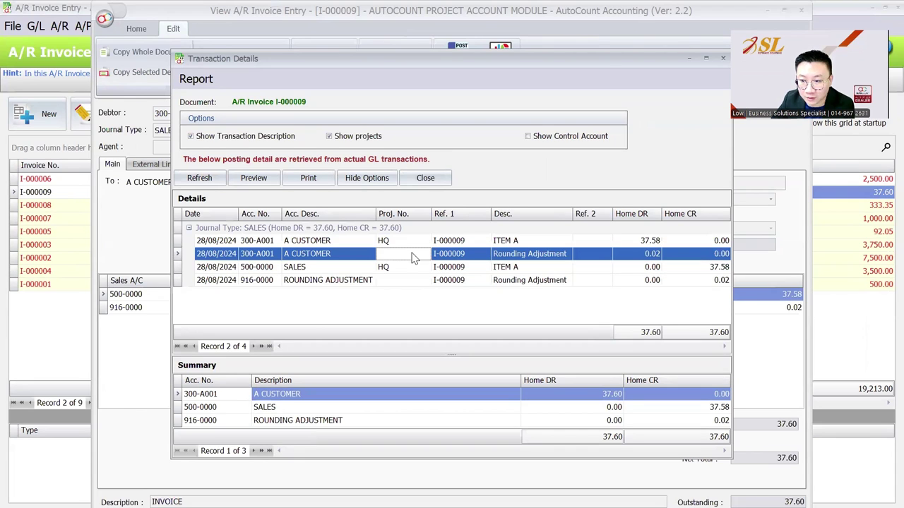
click(415, 281)
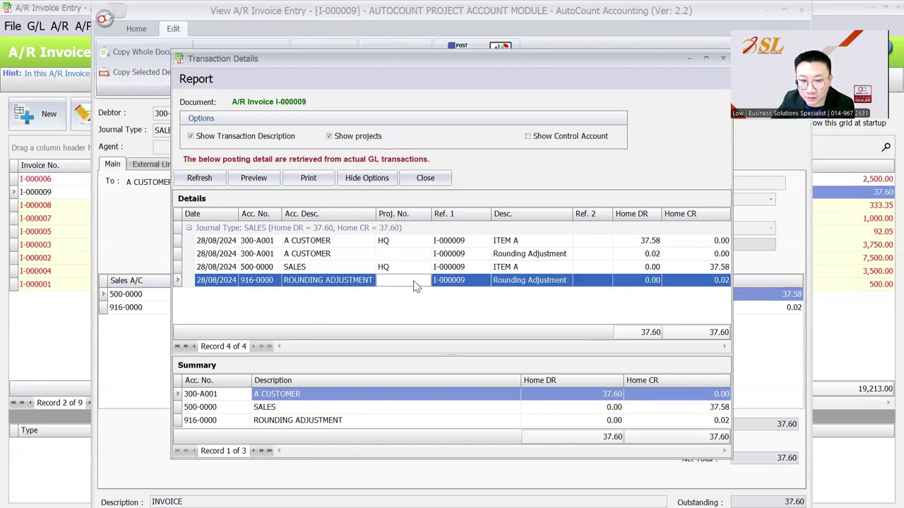